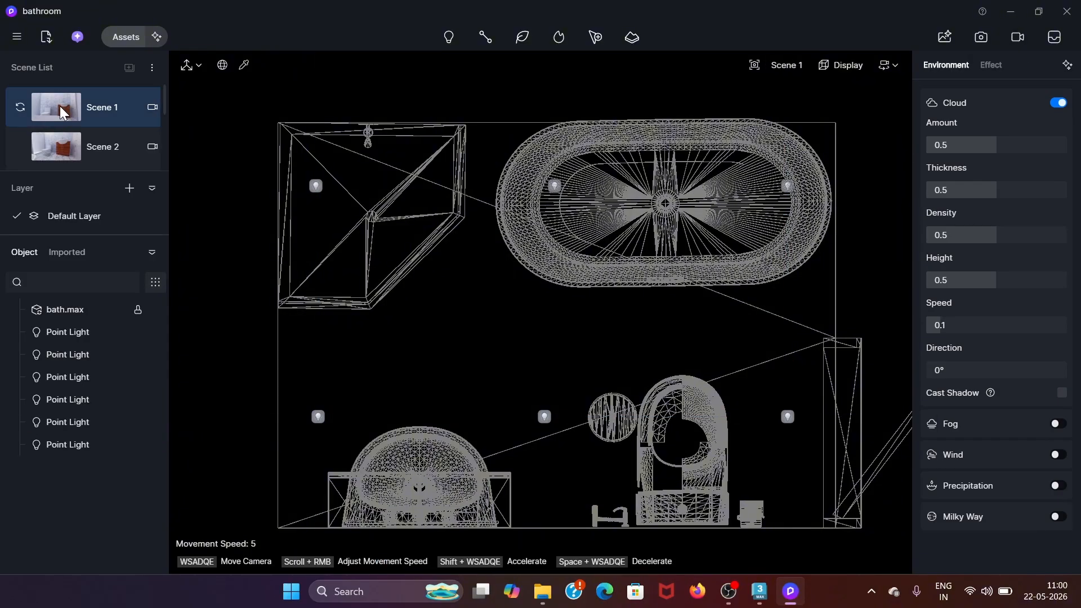
Try to select two floor-level point lights together near the shower tray in the wireframe display
left_click(842, 64)
left_click(827, 162)
scroll(532, 237, "down", 5)
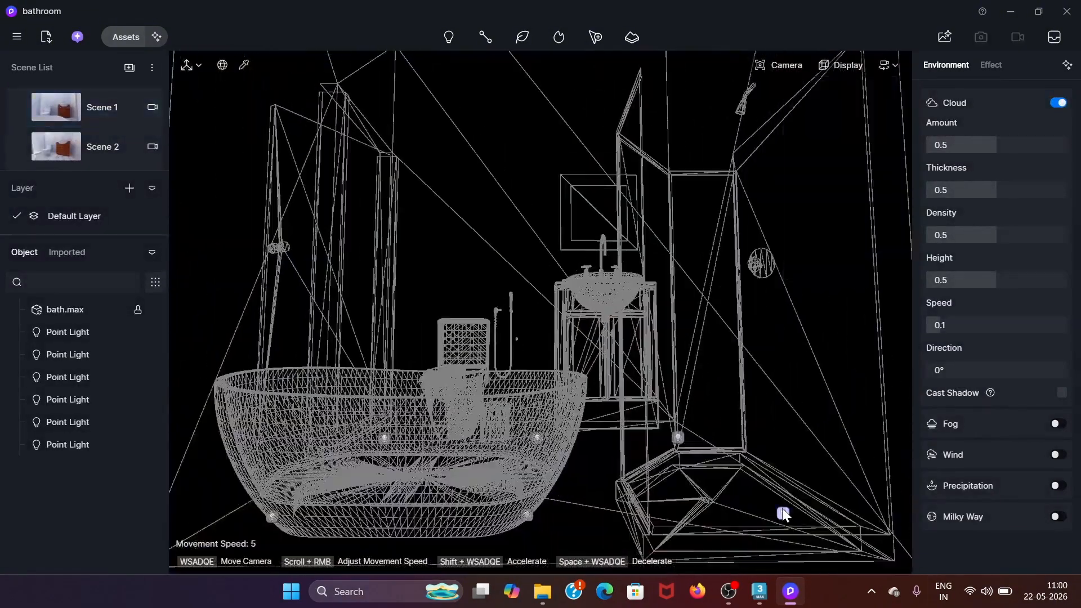
left_click(783, 512)
left_click(678, 437, "ctrl")
left_click(609, 391)
scroll(609, 391, "down", 1)
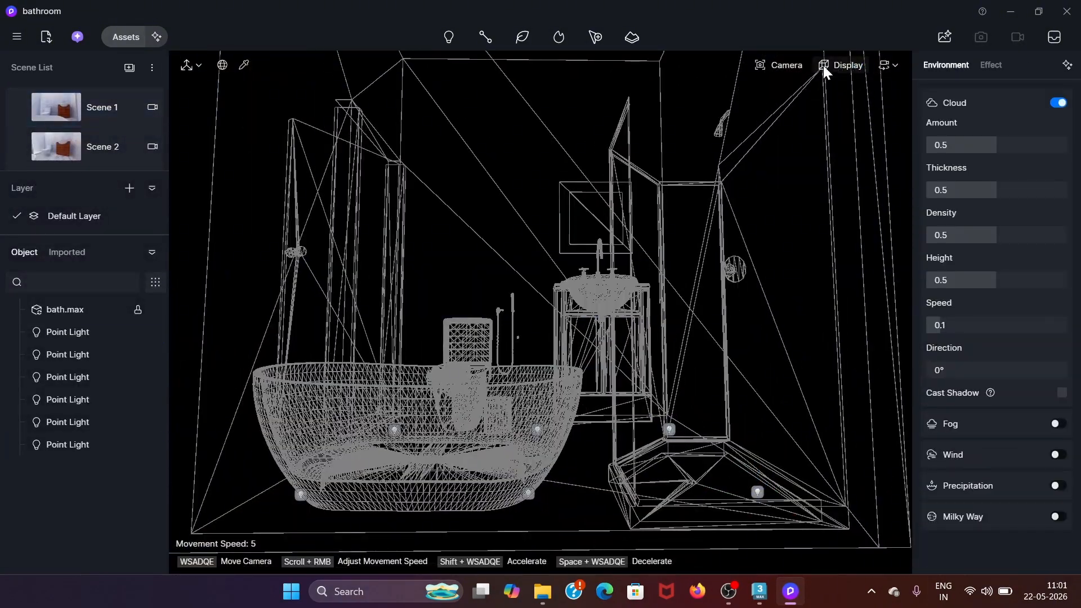
Show the whole bathroom from the top in the wireframe display
left_click(823, 65)
left_click(802, 162)
left_click(779, 64)
left_click(752, 377)
scroll(572, 309, "down", 3)
left_click(842, 65)
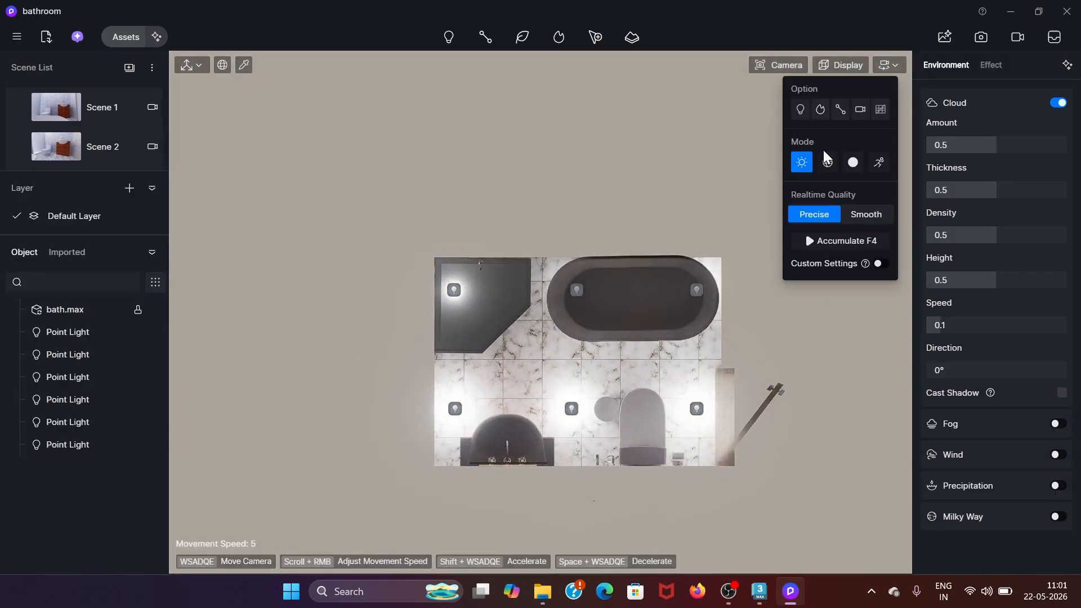
left_click(828, 162)
Select the point light beside the doorway and show the bathroom from the front
left_click(697, 409)
left_click(571, 409, "ctrl")
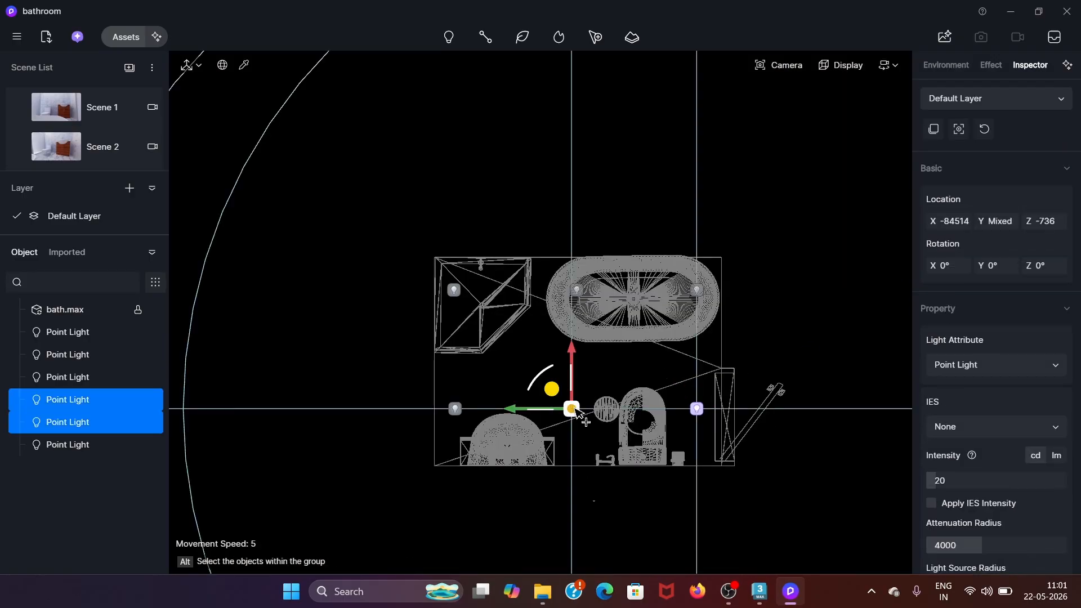
left_click(697, 409)
right_click_drag(697, 409, 552, 390)
left_click(778, 64)
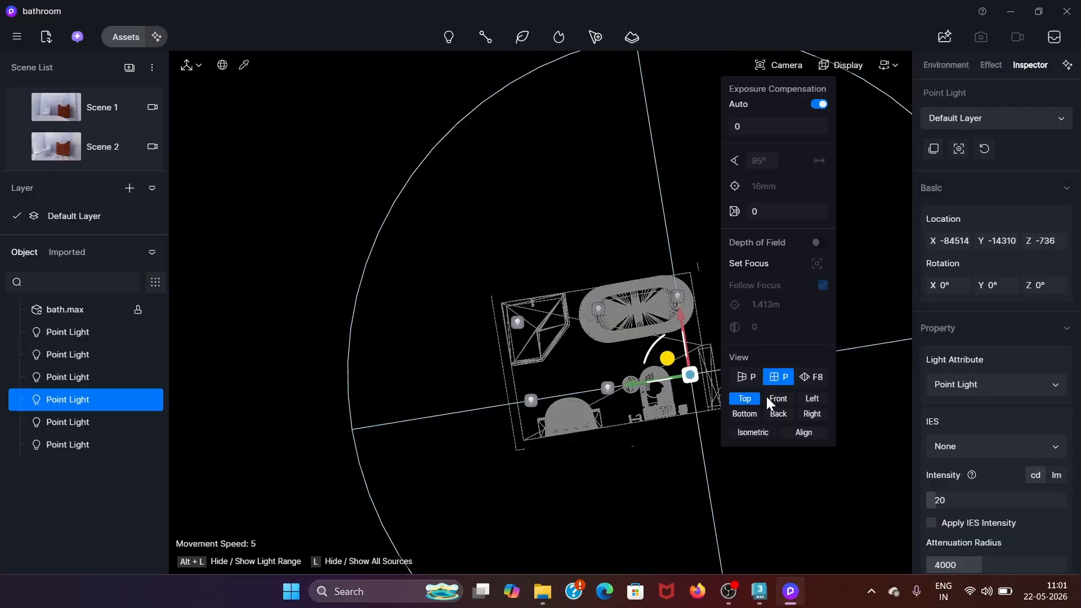
left_click(778, 399)
Try to raise the rightmost floor-level point light to the ceiling, at a Z of 2274
left_click(192, 65)
left_click(653, 409)
left_click(654, 409)
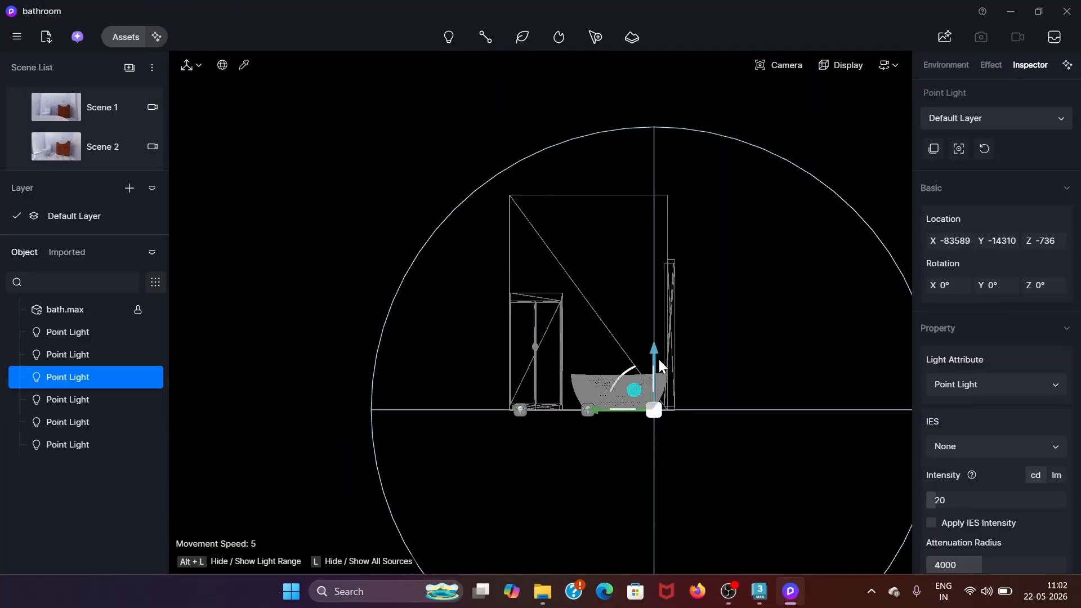
left_click_drag(655, 353, 711, 133)
left_click(663, 204)
scroll(659, 204, "up", 4)
left_click(650, 189)
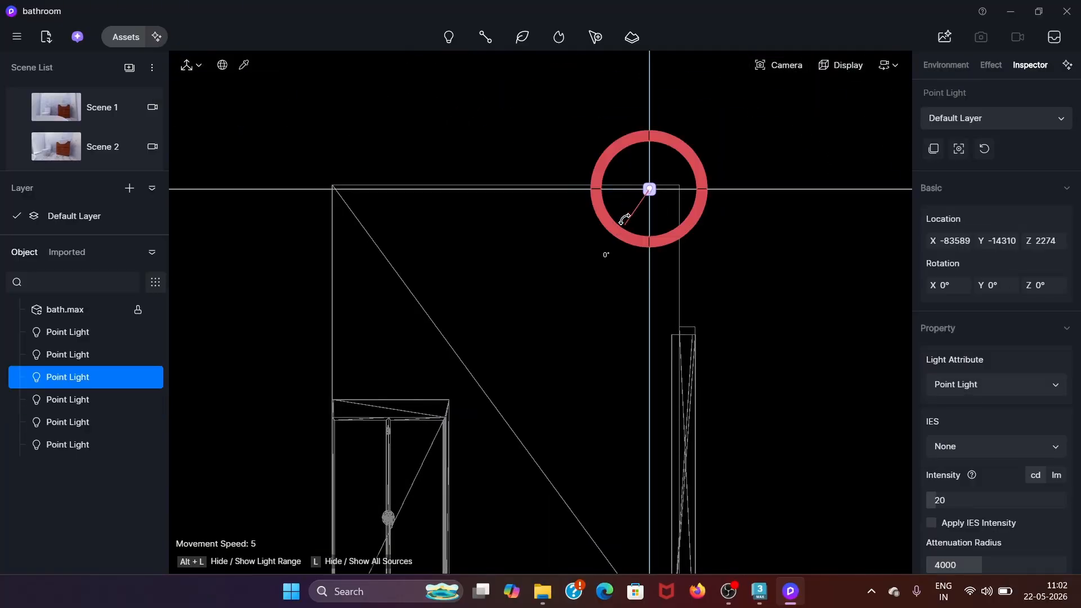
left_click(698, 228)
scroll(729, 173, "down", 3)
key("ctrl+z")
Raise the three floor-level point lights to just below the ceiling, the middle one at Z 2271 and the one above the shower at Z 2251
left_click(645, 512)
left_click_drag(643, 455, 644, 124)
left_click(541, 512)
left_click_drag(541, 455, 541, 125)
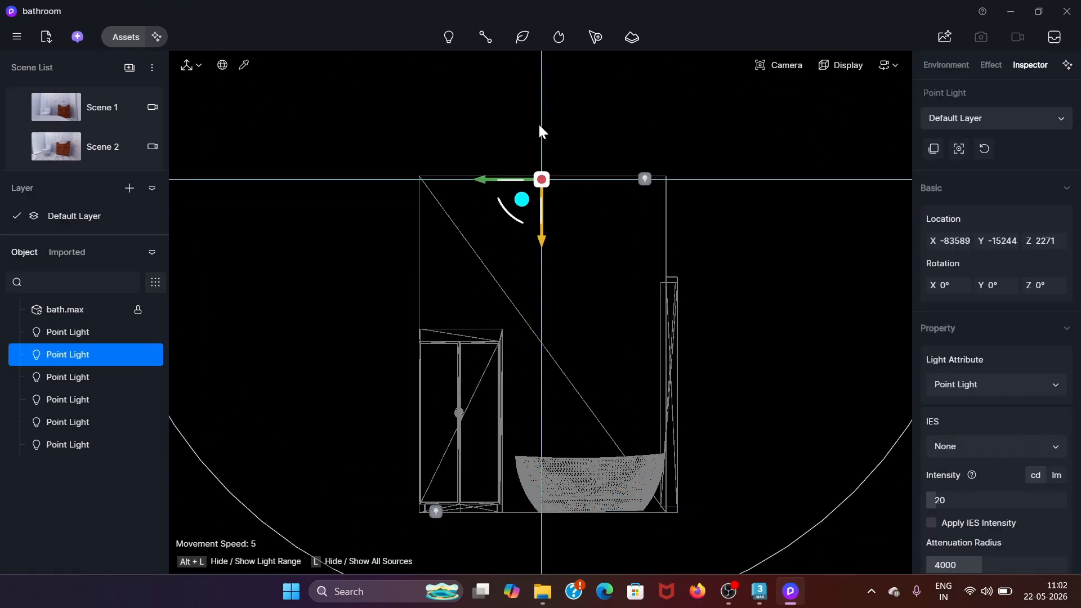
left_click(436, 512)
left_click_drag(437, 455, 423, 116)
left_click(504, 168)
left_click(435, 182)
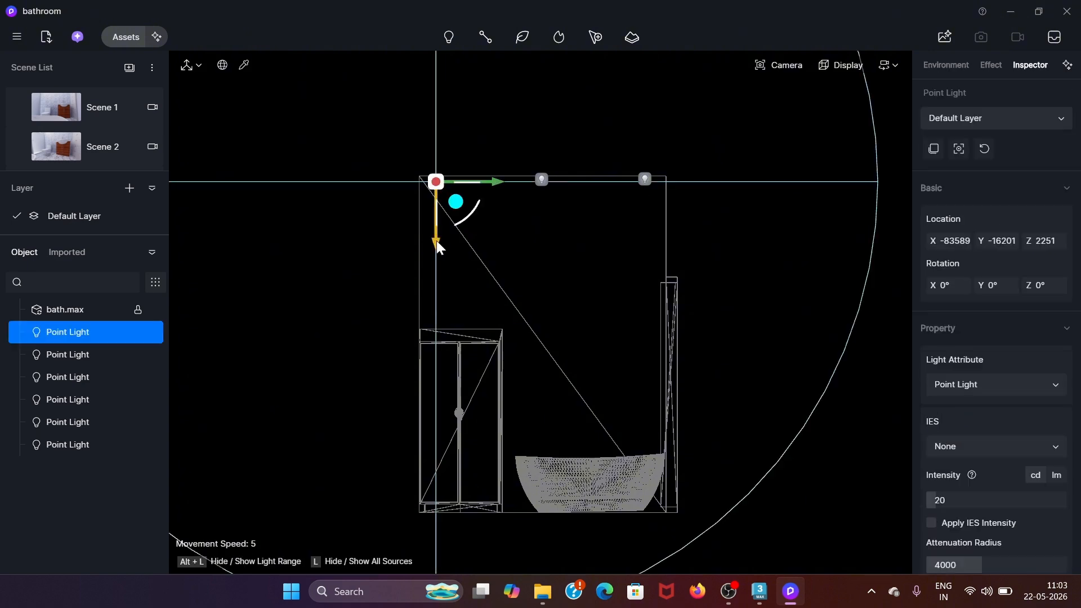
left_click(70, 113)
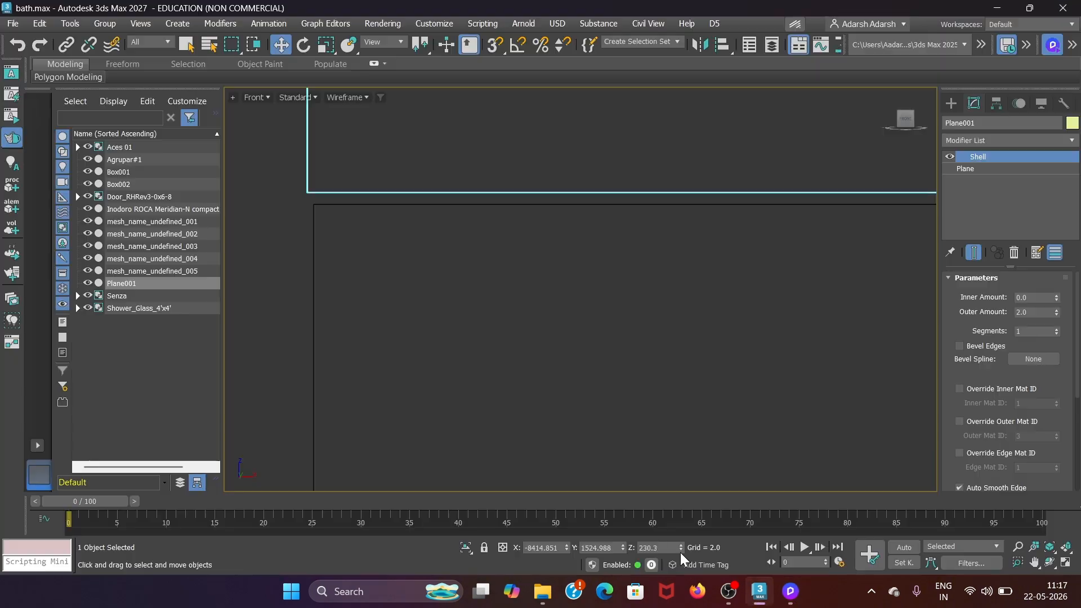
Deselect the plane and save bath.max in 3ds Max, and switch back to D5 Render
left_click(488, 309)
key("ctrl+s")
scroll(437, 296, "down", 6)
scroll(379, 258, "down", 8)
scroll(733, 251, "up", 6)
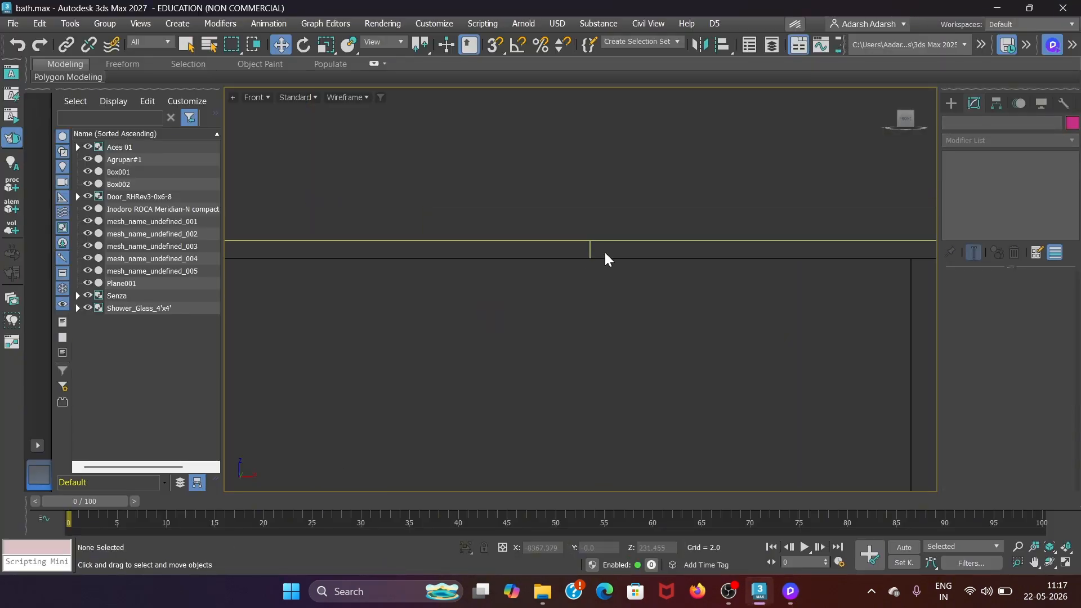
scroll(651, 231, "down", 8)
key("ctrl+s")
key("alt+Tab")
Show the updated bathroom model in the wireframe display from the top
scroll(611, 248, "up", 8)
left_click(841, 66)
left_click(828, 162)
scroll(568, 269, "up", 6)
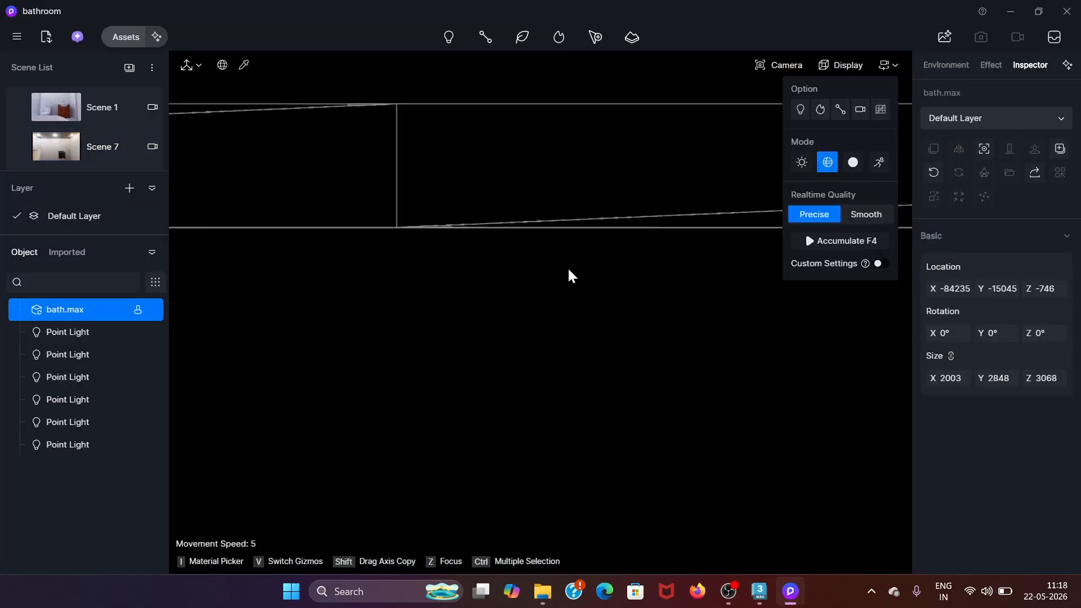
middle_click_drag(568, 269, 592, 382)
scroll(592, 382, "down", 8)
left_click(781, 66)
left_click(746, 398)
scroll(207, 343, "down", 5)
scroll(207, 344, "up", 5)
Check the intensity and temperature settings of the ceiling point lights, using Scene 7 and the front view
left_click(334, 331)
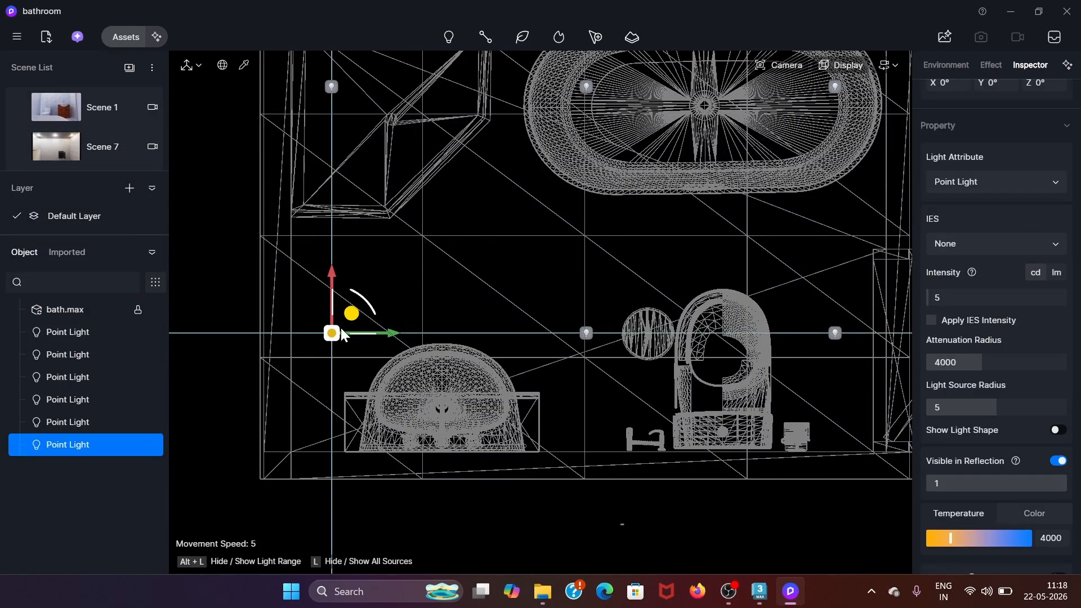
scroll(339, 329, "down", 4)
left_click(68, 142)
left_click(750, 175)
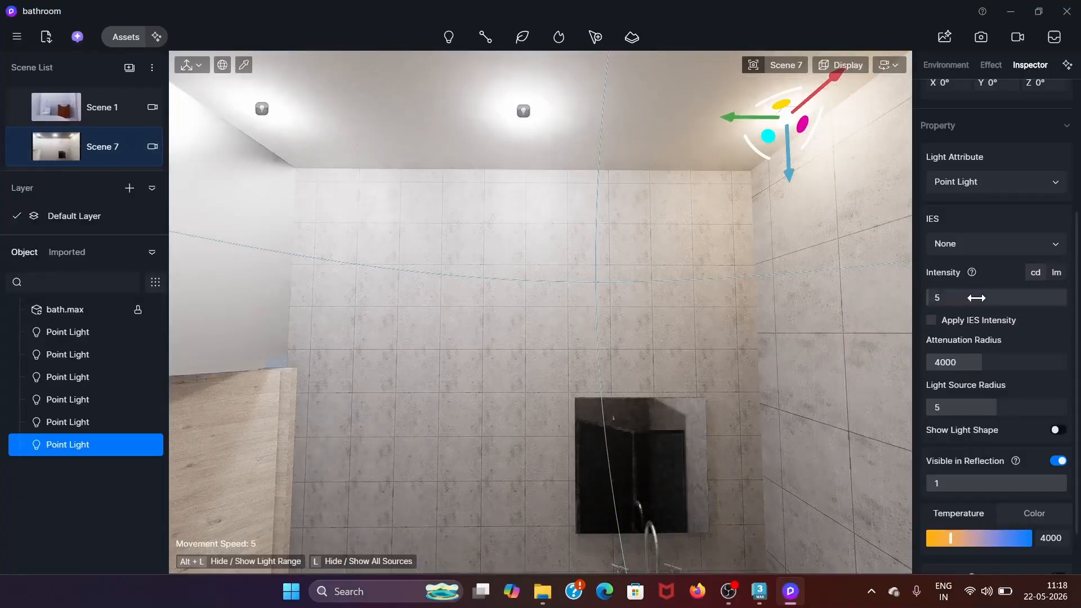
left_click(523, 112)
left_click(262, 108)
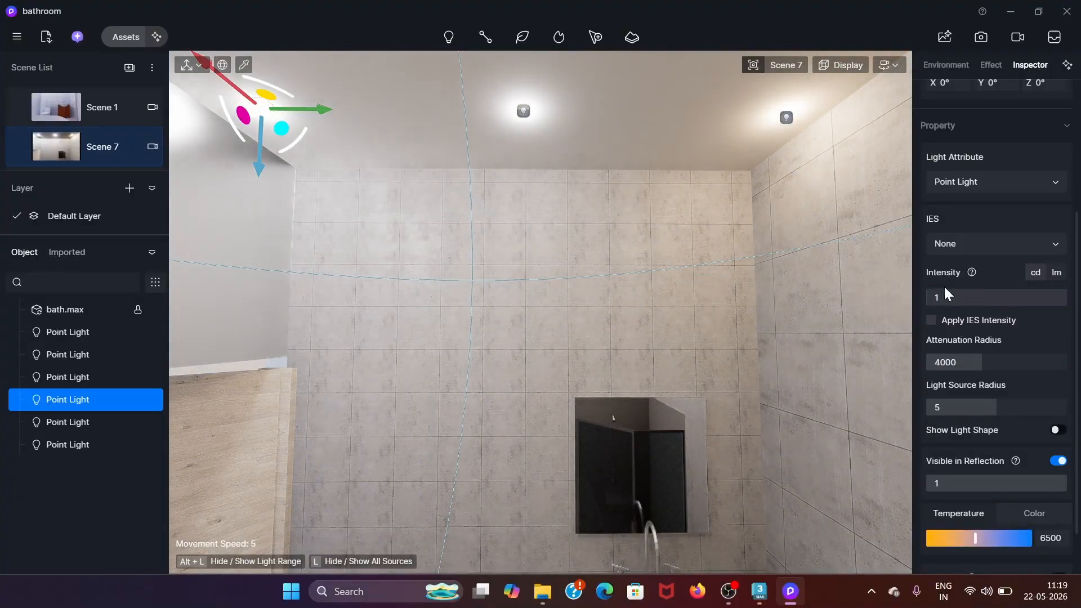
left_click(890, 65)
left_click(774, 65)
left_click(776, 402)
left_click(686, 188)
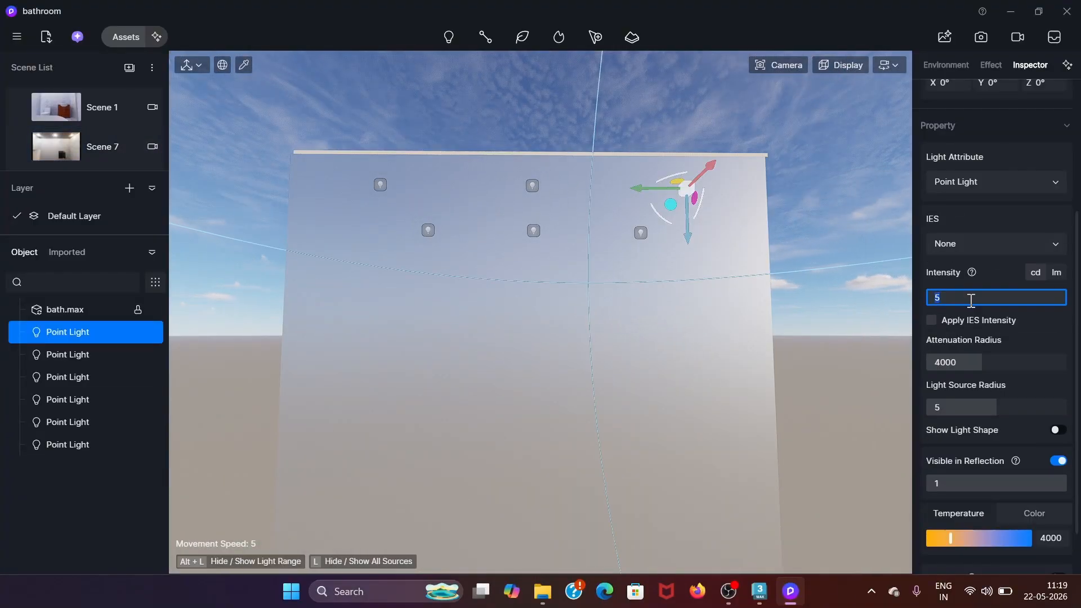
left_click(532, 185)
left_click(382, 186)
Return to Scene 1 and save the project
left_click(57, 107)
key("ctrl+s")
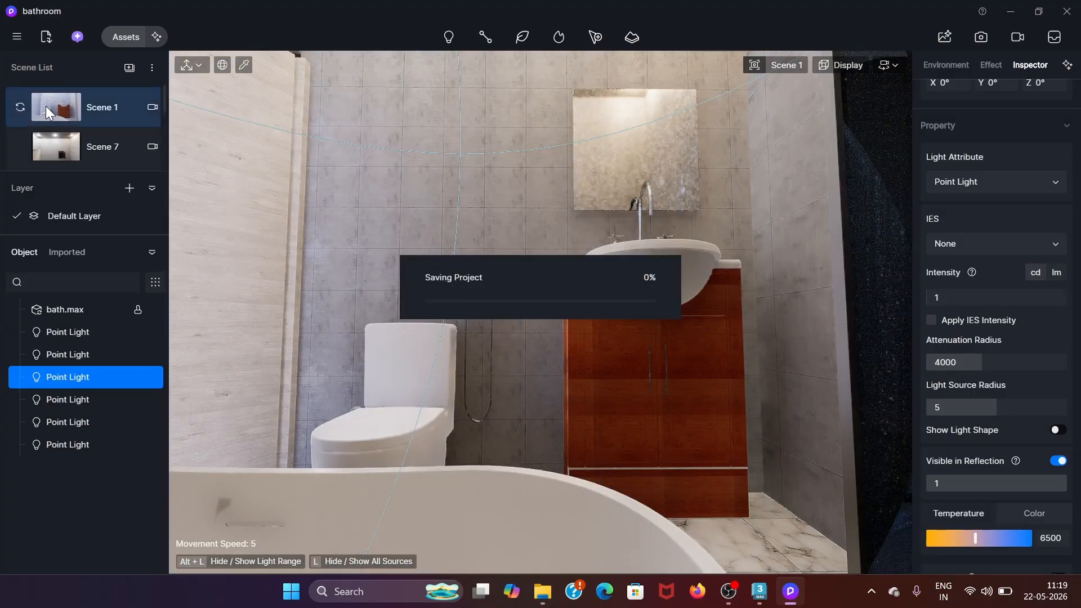
Select the light frame behind the washbasin mirror in wireframe and set its emissive temperature to 3800 in Scene 1
left_click(840, 65)
left_click(828, 163)
left_click(598, 195)
left_click(610, 167)
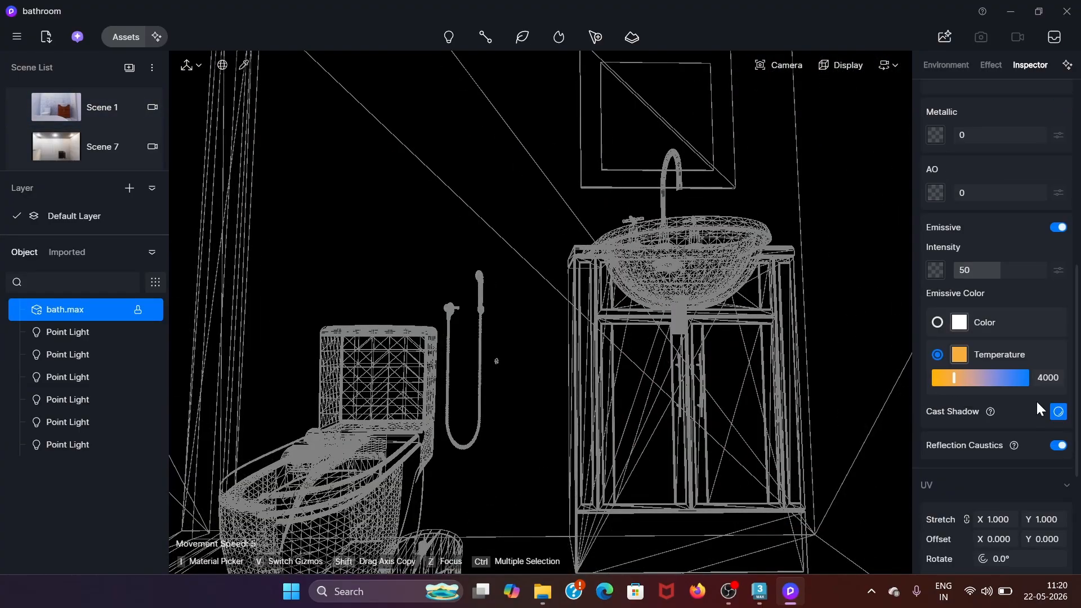
left_click(62, 119)
left_click(977, 377)
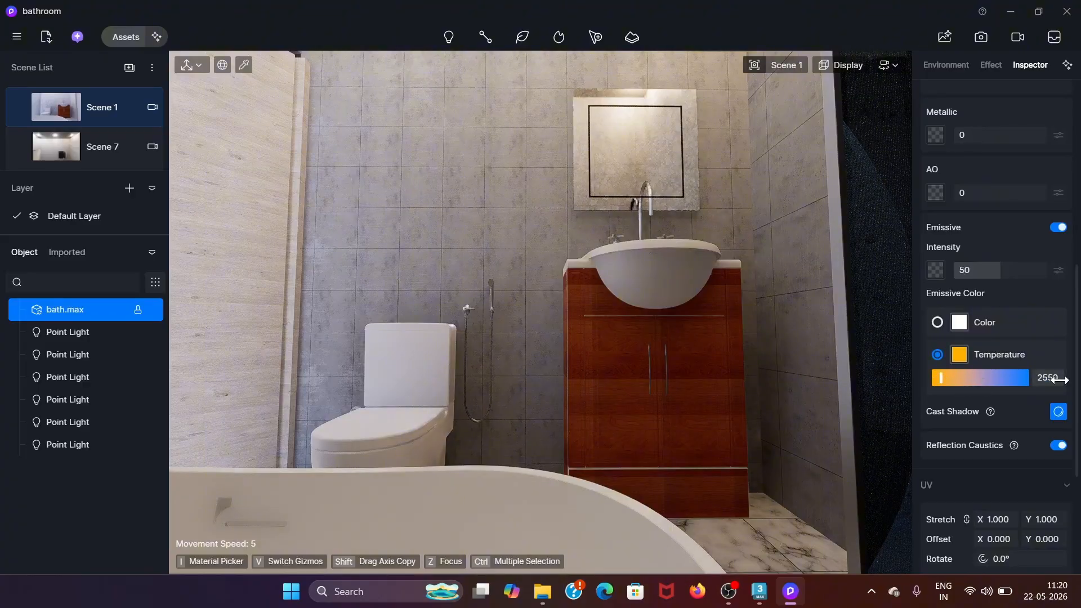
Move the three ceiling point lights in Scene 7 closer to the mirror wall
left_click(779, 64)
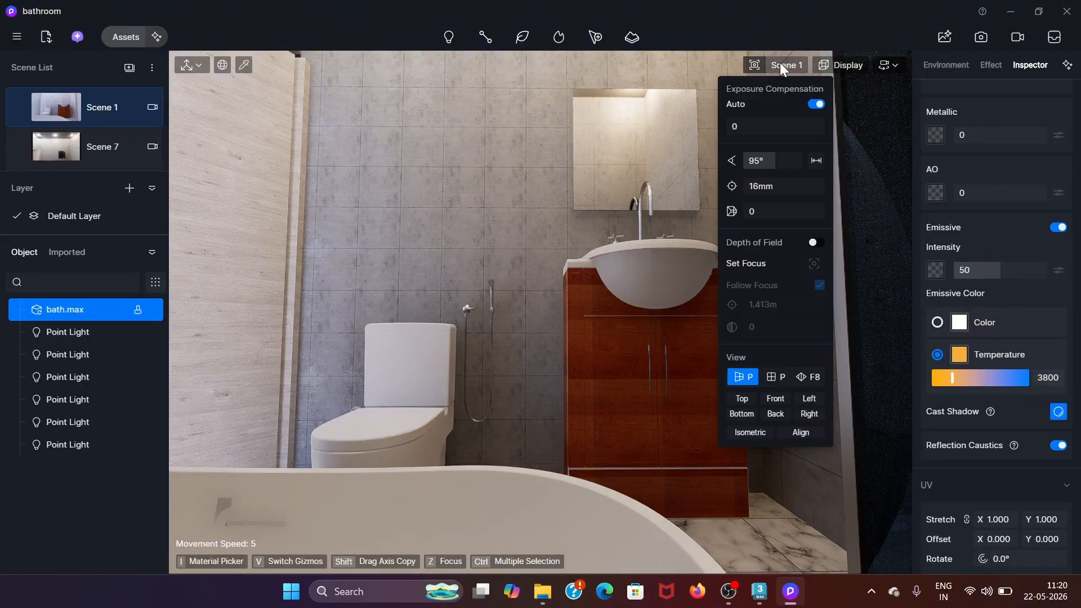
left_click(743, 400)
left_click(438, 418)
scroll(444, 413, "up", 10)
scroll(444, 419, "down", 10)
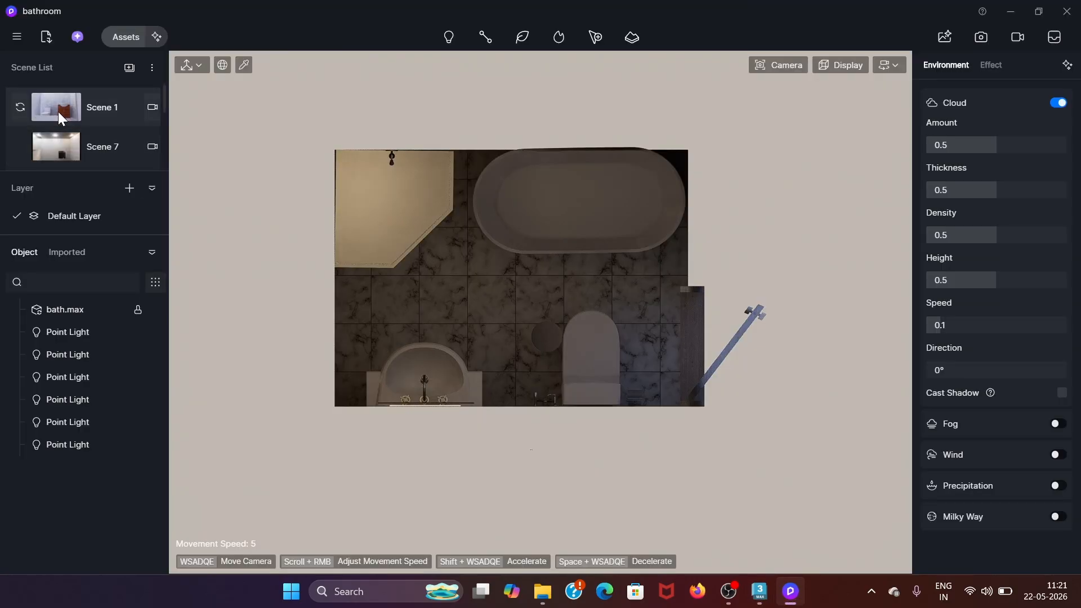
left_click(62, 145)
left_click(263, 110)
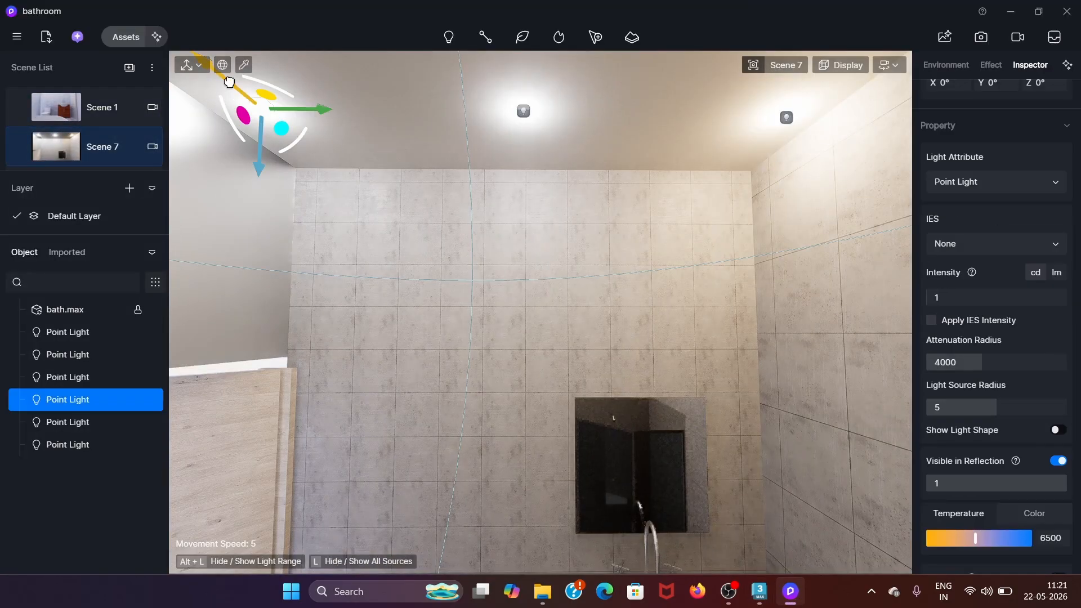
left_click(524, 111)
left_click(786, 123)
left_click(696, 235)
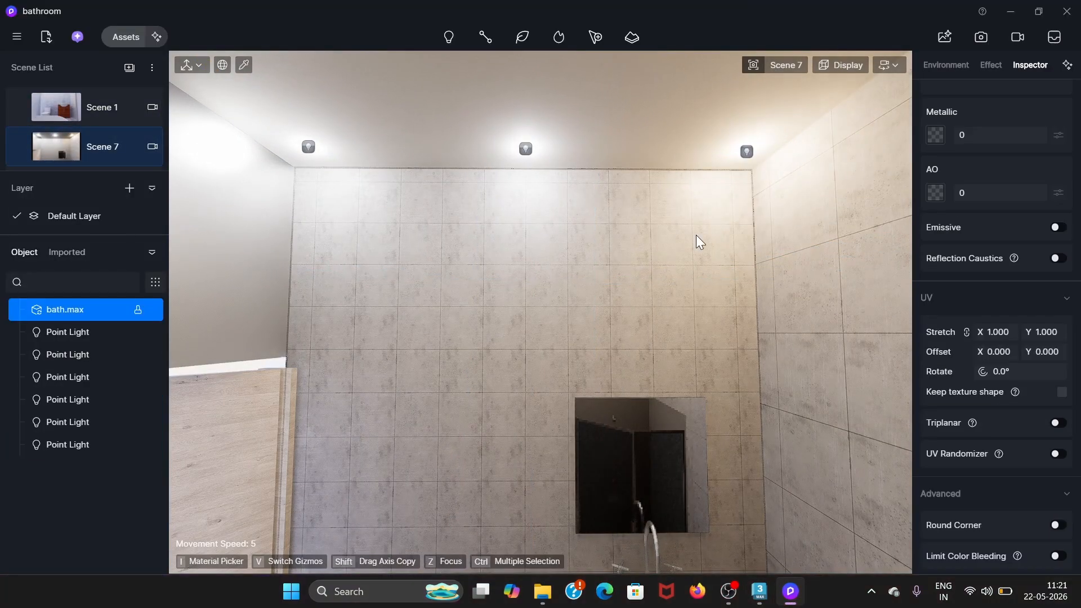
Select the mirror above the washbasin in Scene 2 and view it from Scene 5
scroll(55, 140, "down", 1)
left_click(55, 147)
left_click(879, 532)
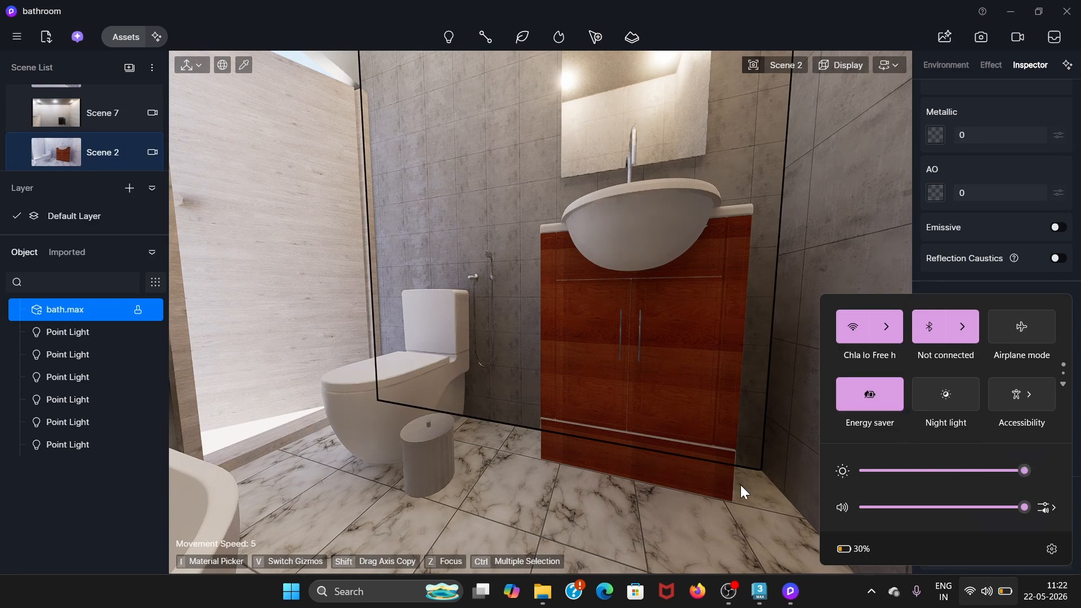
left_click(669, 134)
left_click(56, 154)
left_click(62, 158)
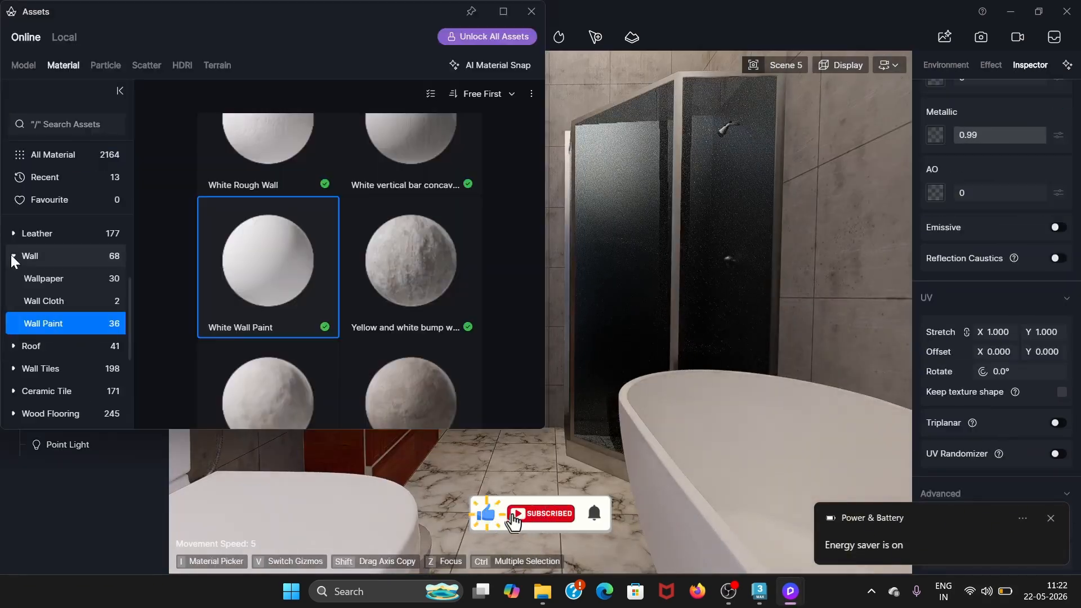
Apply the Mirror material from the Polished Metal category to the washbasin mirror in Scene 2
left_click(13, 256)
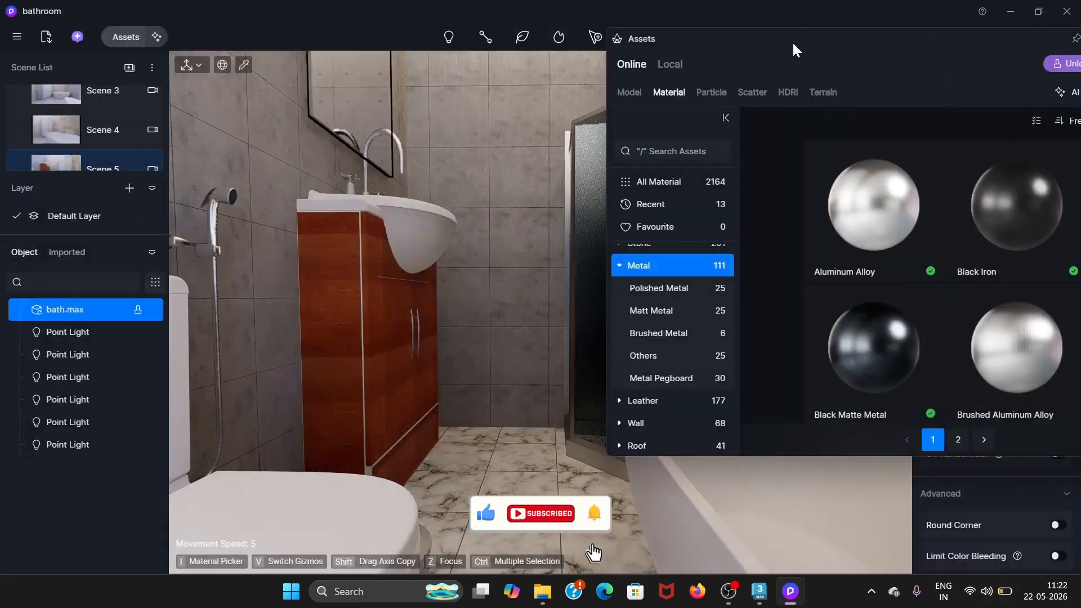
left_click(65, 142)
scroll(65, 142, "up", 1)
left_click(65, 142)
left_click(62, 109)
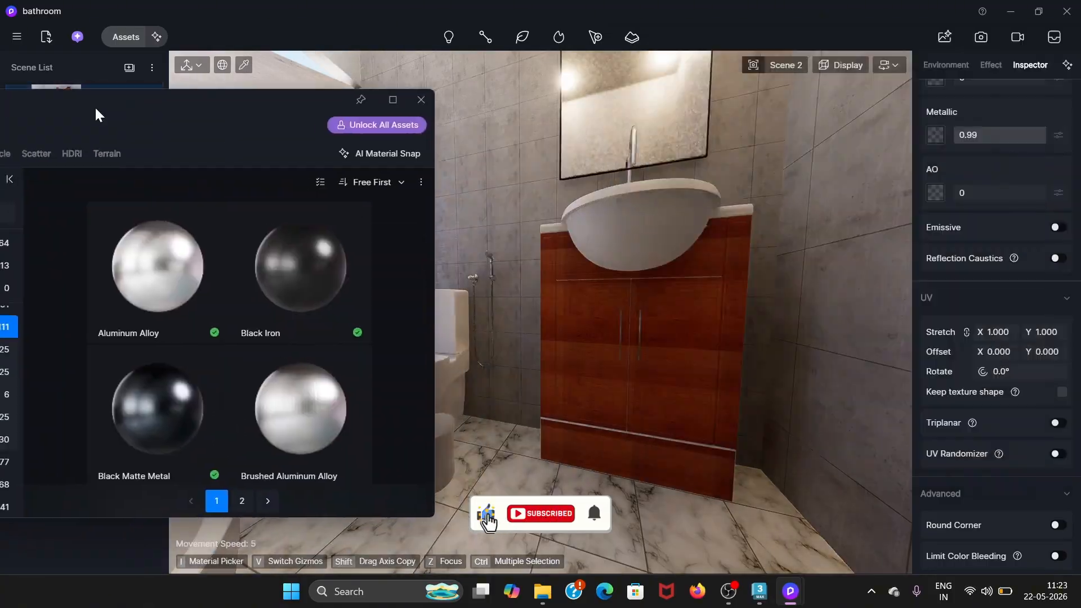
scroll(258, 345, "down", 5)
scroll(246, 338, "down", 2)
left_click(84, 320)
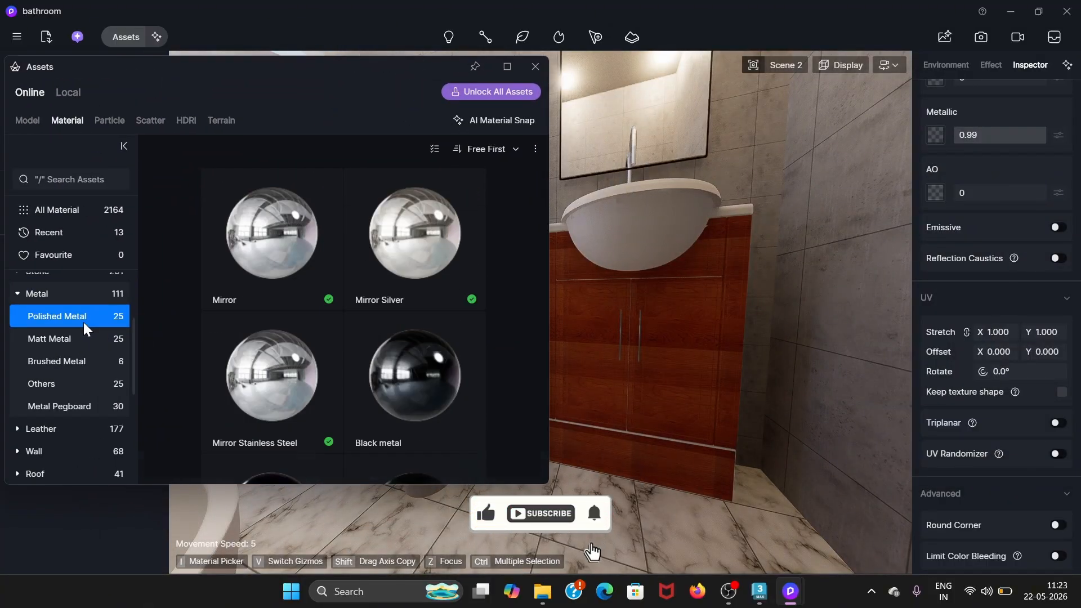
left_click(246, 259)
left_click(535, 66)
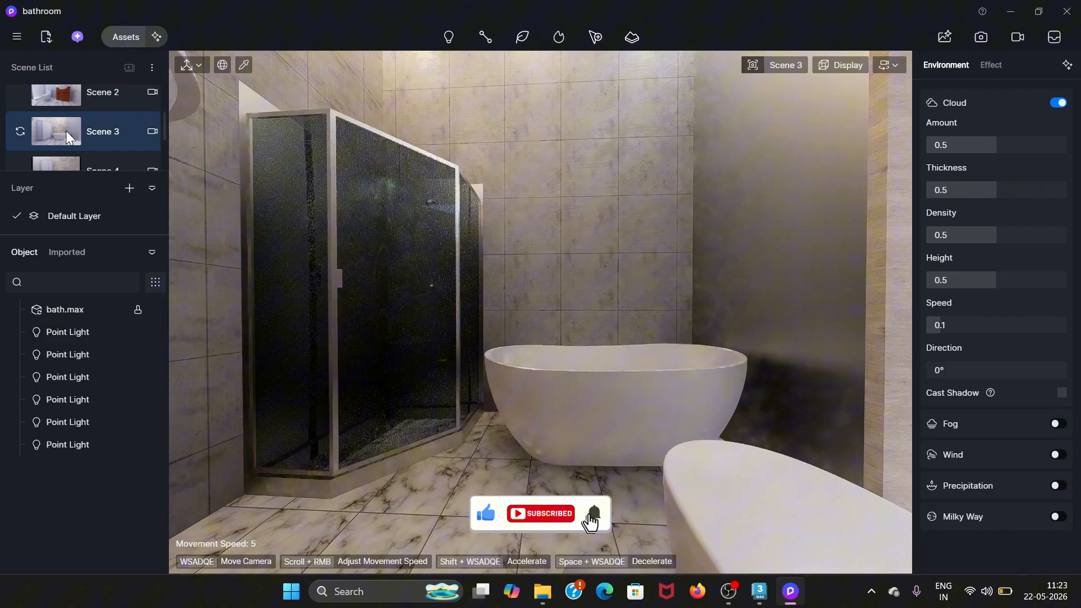
Add a spotlight above the bathtub in Scene 3 with an intensity of 50 lm and a temperature of 4000
left_click(449, 37)
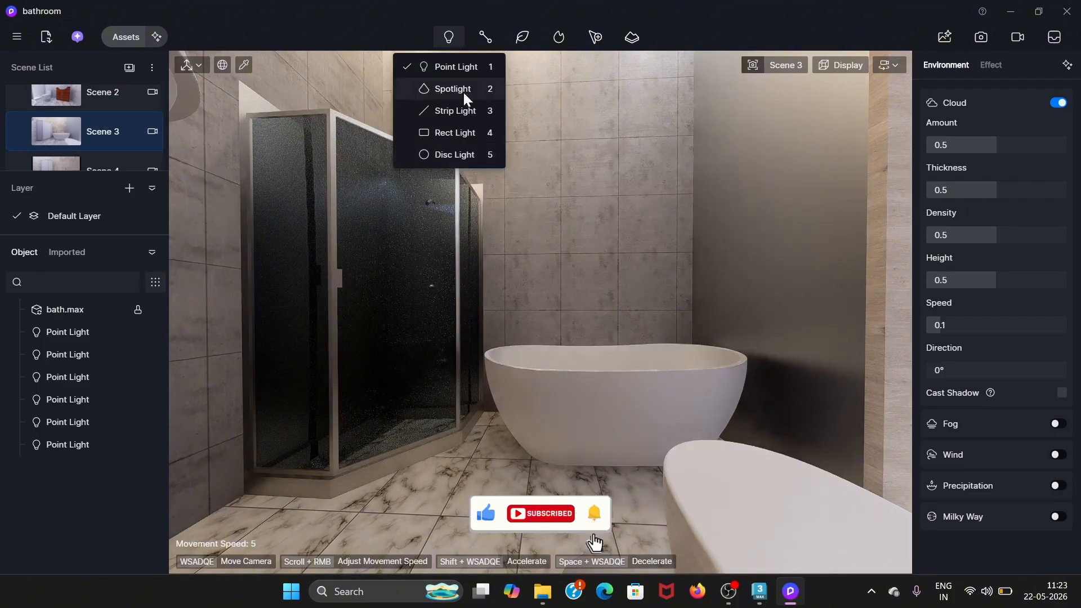
left_click(457, 87)
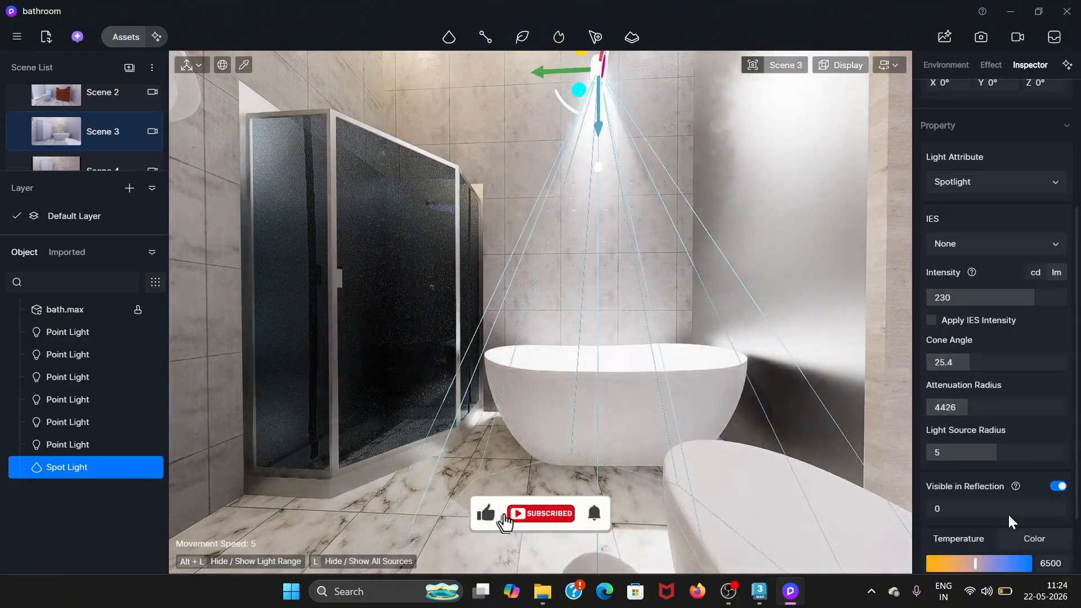
key("Return")
Show the bathtub area in wireframe from the top view
left_click(840, 65)
left_click(826, 165)
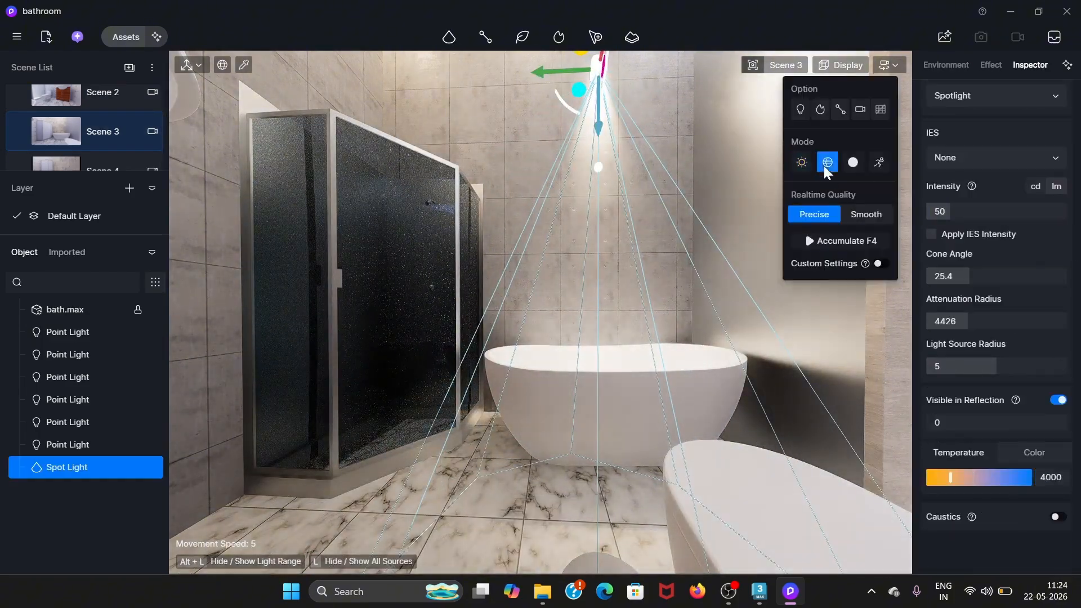
left_click(778, 65)
left_click(741, 398)
scroll(489, 311, "down", 2)
Delete the spotlight above the bathtub
left_click(560, 296)
left_click(559, 294)
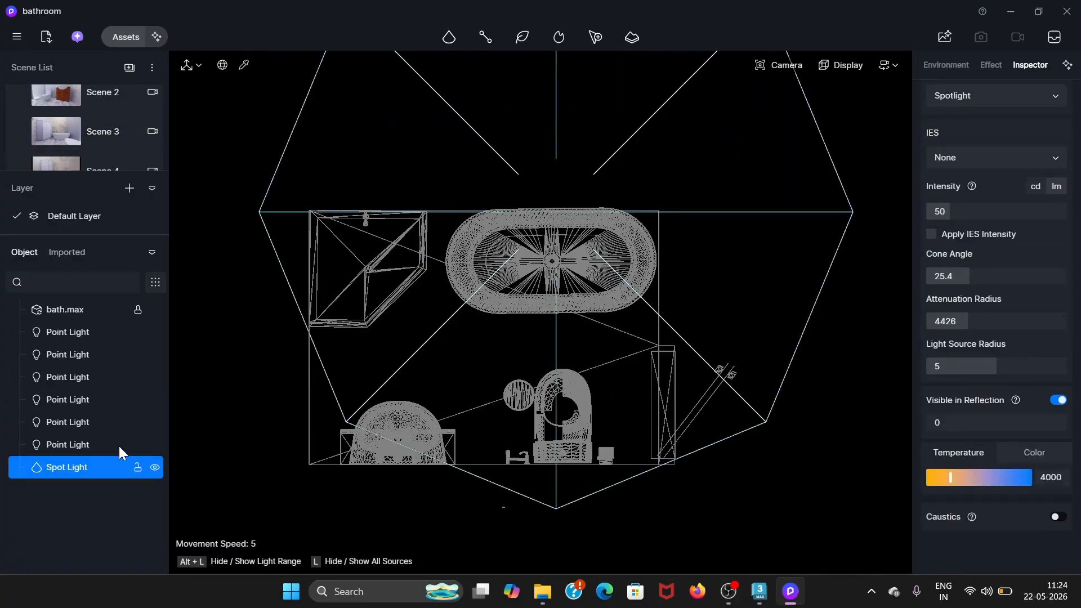
key("Delete")
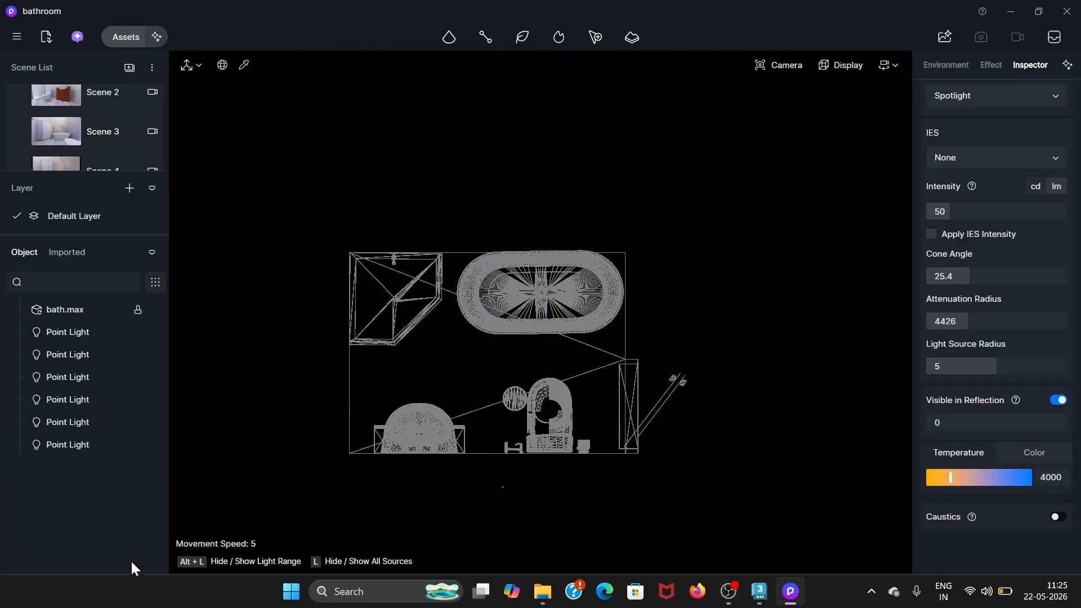
Add a spotlight at the bathtub's centre in the top view with a cone angle of 25, 50 lm intensity and 4000 temperature
left_click(449, 38)
left_click(433, 84)
left_click(539, 300)
left_click(957, 276)
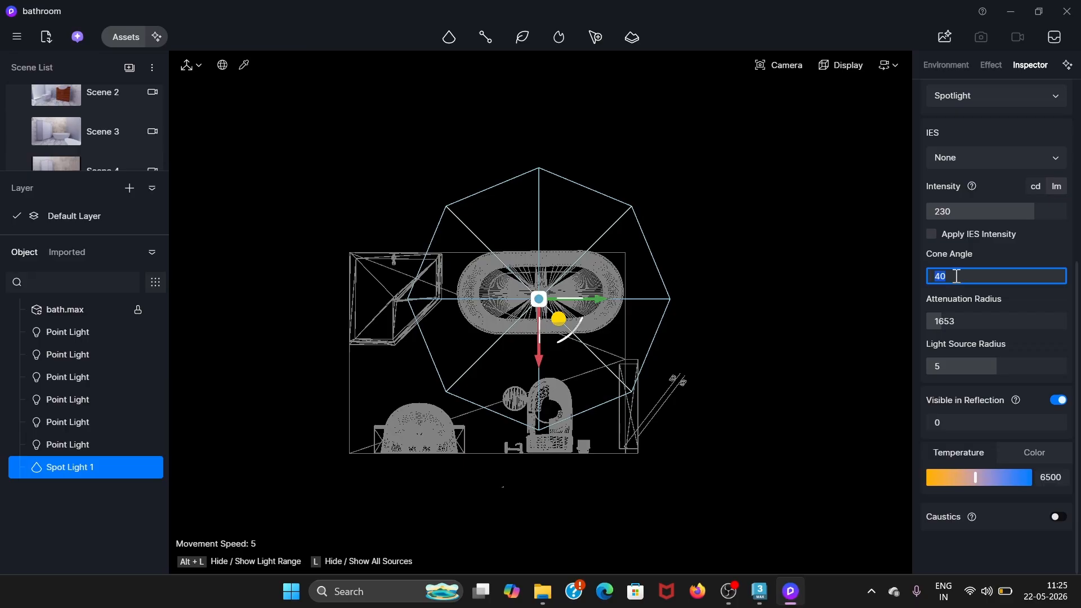
left_click(7, 134)
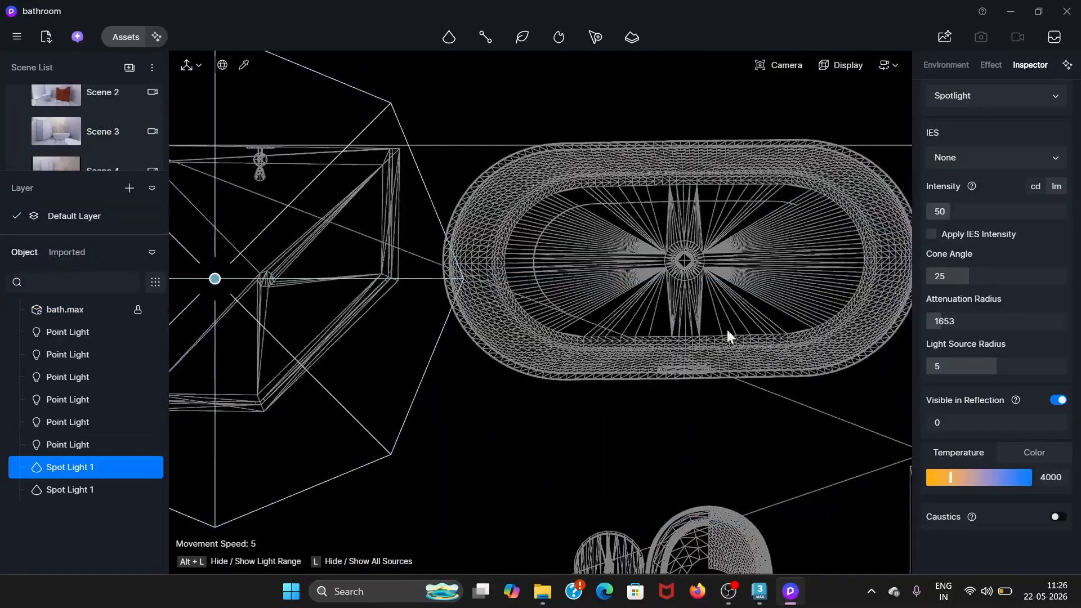
Reduce the shower spotlight's attenuation radius to 1203 and switch to the front view
scroll(732, 336, "down", 3)
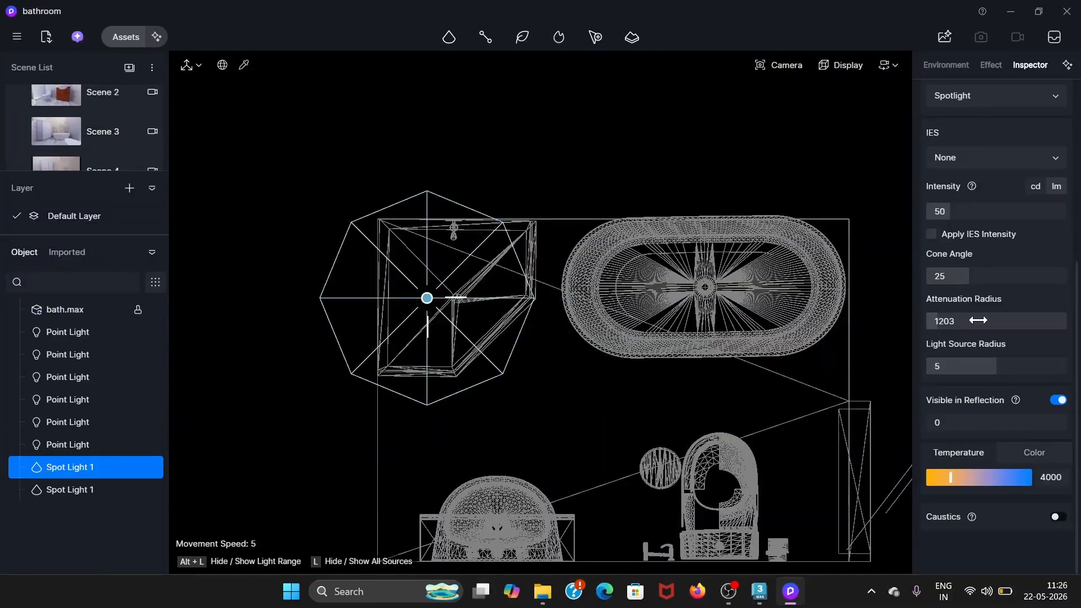
scroll(519, 280, "down", 3)
left_click(795, 73)
left_click(775, 398)
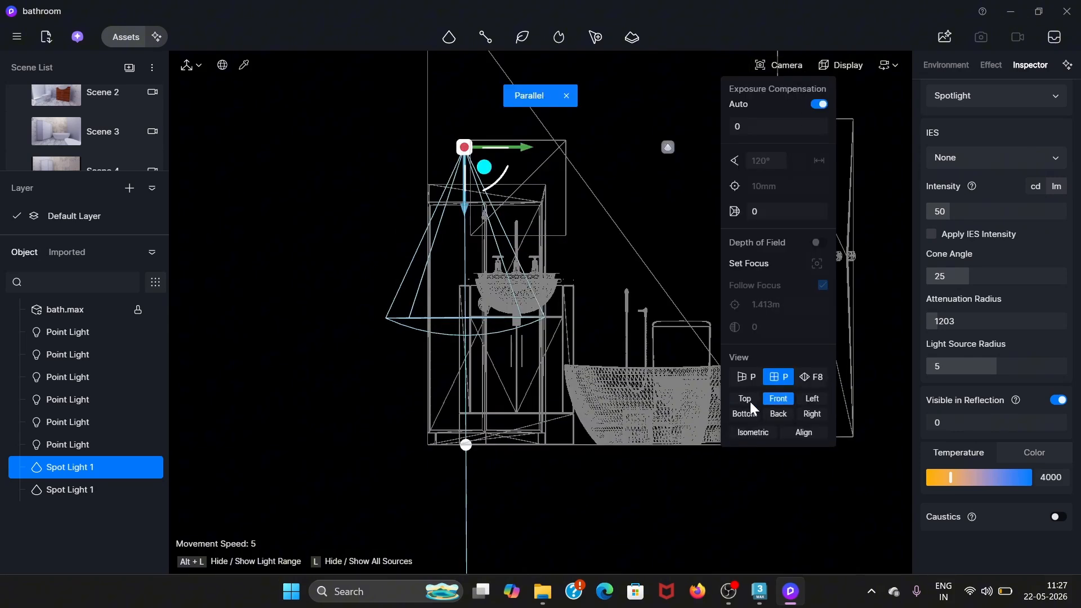
Raise the bathtub spotlight in the elevation view so its cone reaches the tub's rim, and deselect it
left_click(567, 222)
left_click_drag(567, 221, 567, 196)
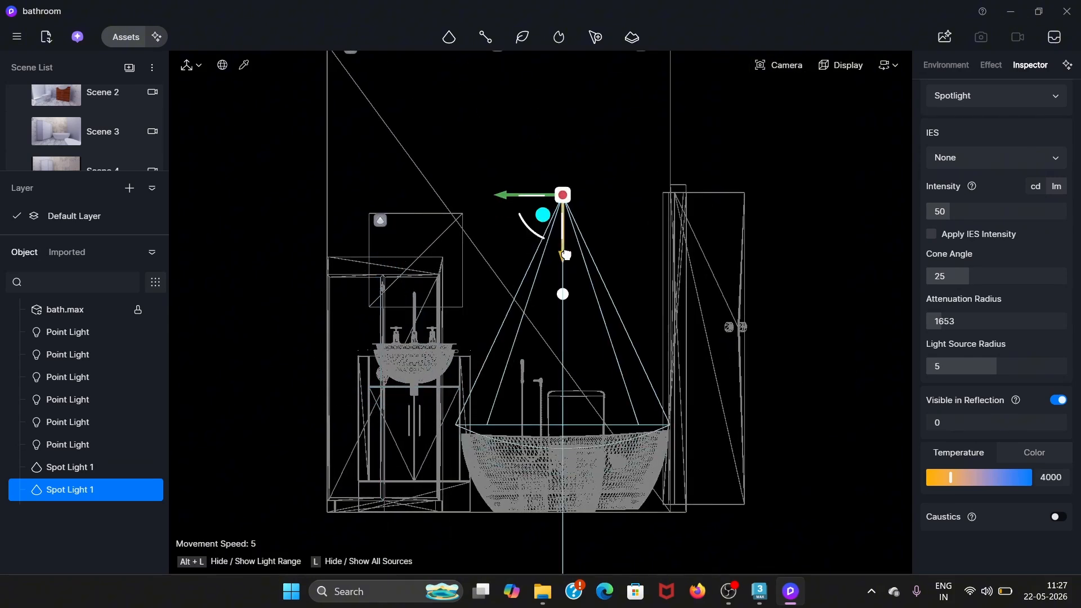
left_click(495, 122)
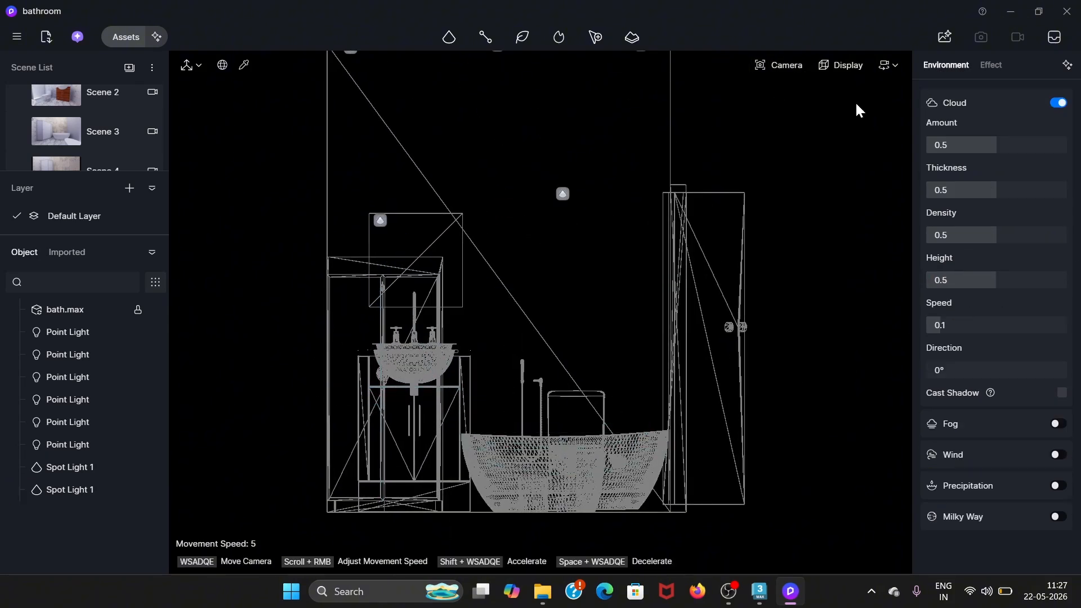
Return to the rendered scene views and turn on caustics for the shower spotlight in Scene 4
mouse_move(783, 66)
left_click(57, 132)
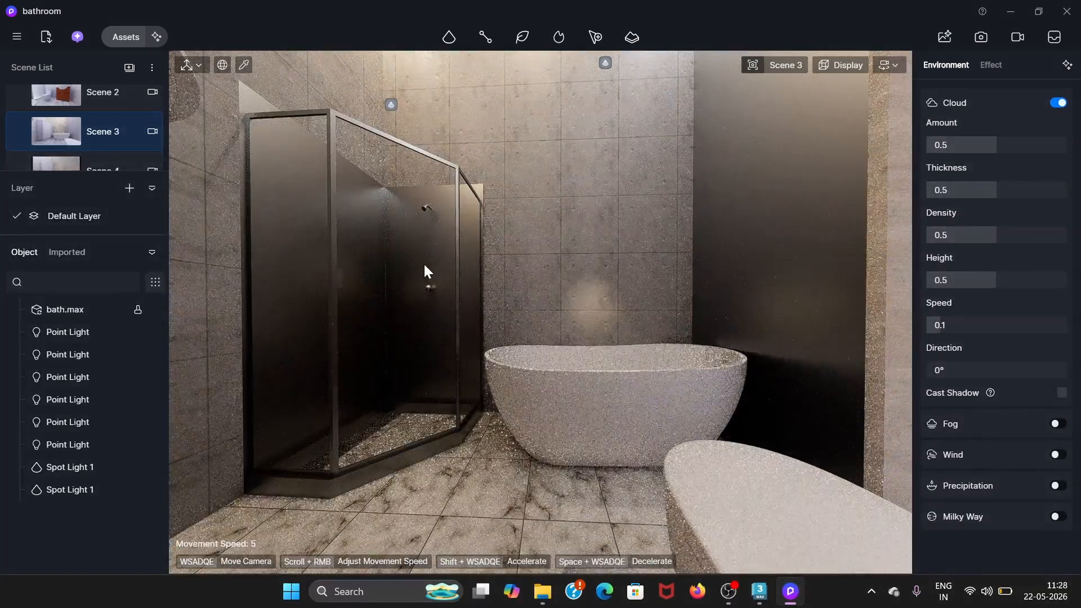
scroll(69, 137, "down", 1)
left_click(69, 137)
left_click(378, 77)
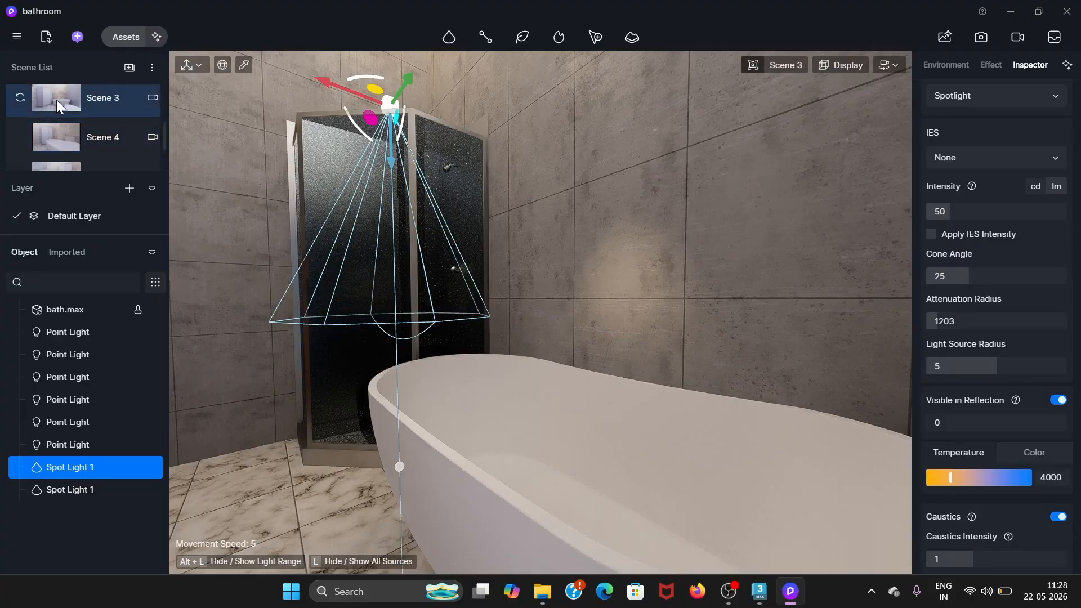
Shift the shower spotlight sideways over the shower enclosure in Scene 3 and raise it slightly
left_click(407, 147)
left_click(393, 138)
left_click_drag(440, 137, 419, 137)
left_click_drag(370, 176, 359, 131)
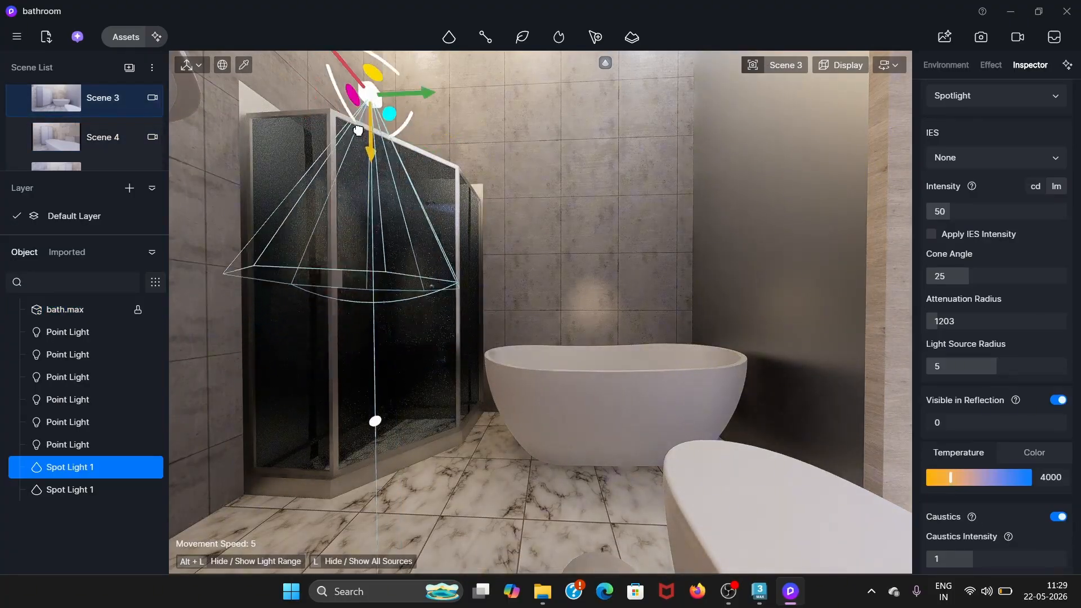
Turn on caustics for the spotlight above the bathtub
left_click(682, 300)
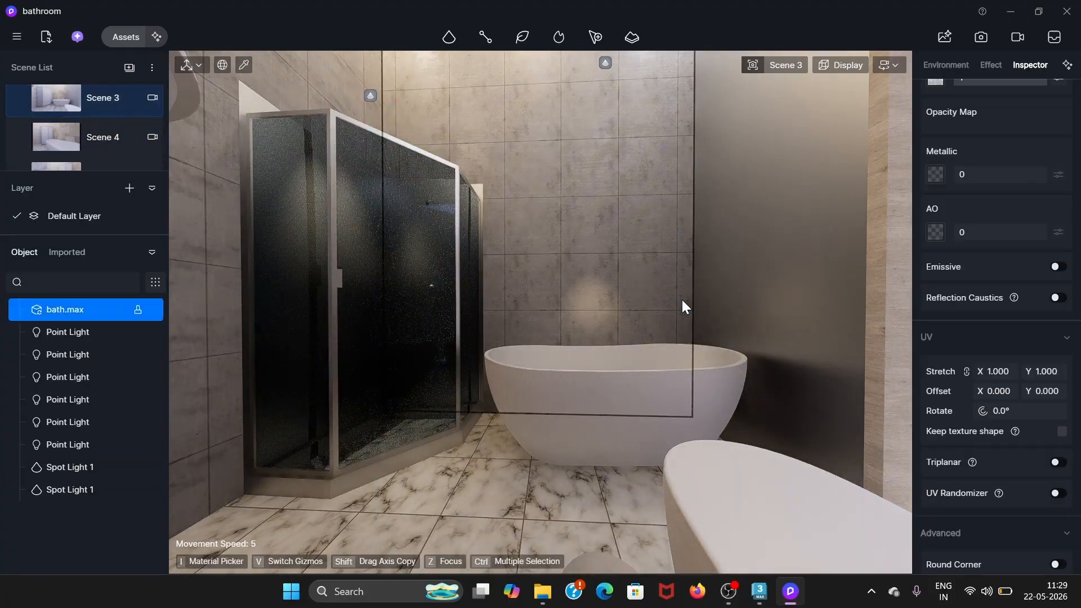
left_click(605, 63)
left_click(1059, 517)
Lower the HDRI sky light intensity in Scene 6
scroll(145, 158, "down", 1)
left_click(68, 133)
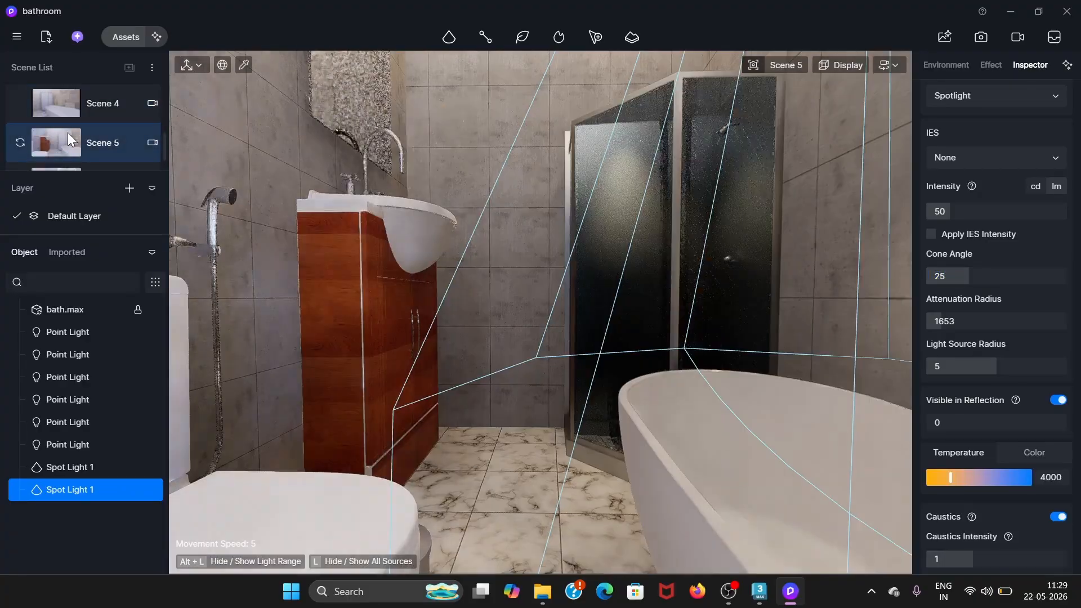
scroll(67, 133, "down", 1)
left_click(65, 145)
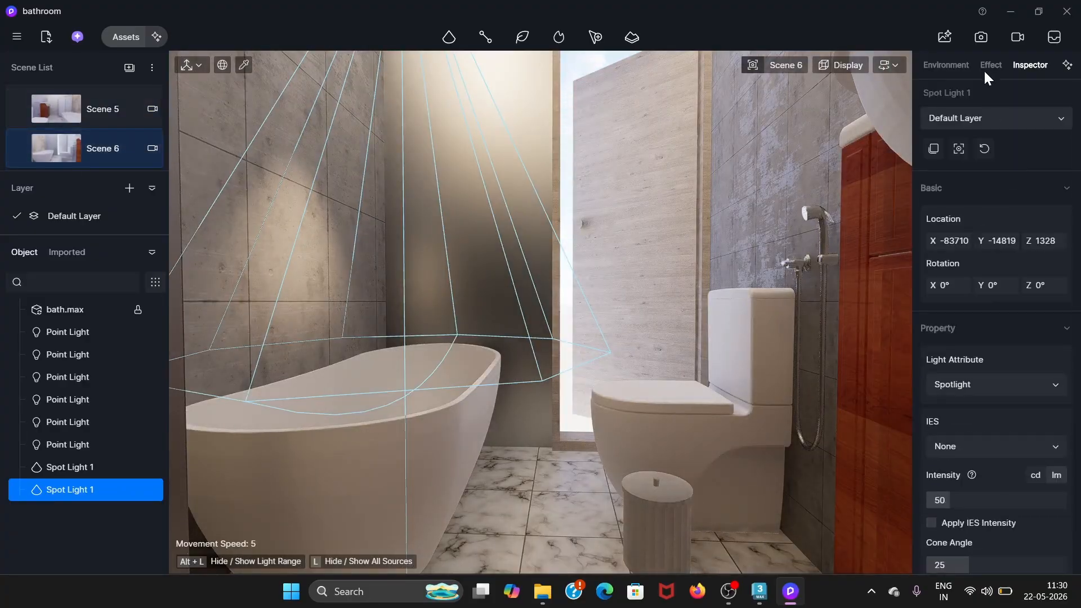
left_click(946, 64)
scroll(985, 118, "up", 5)
left_click(928, 254)
type("0.01")
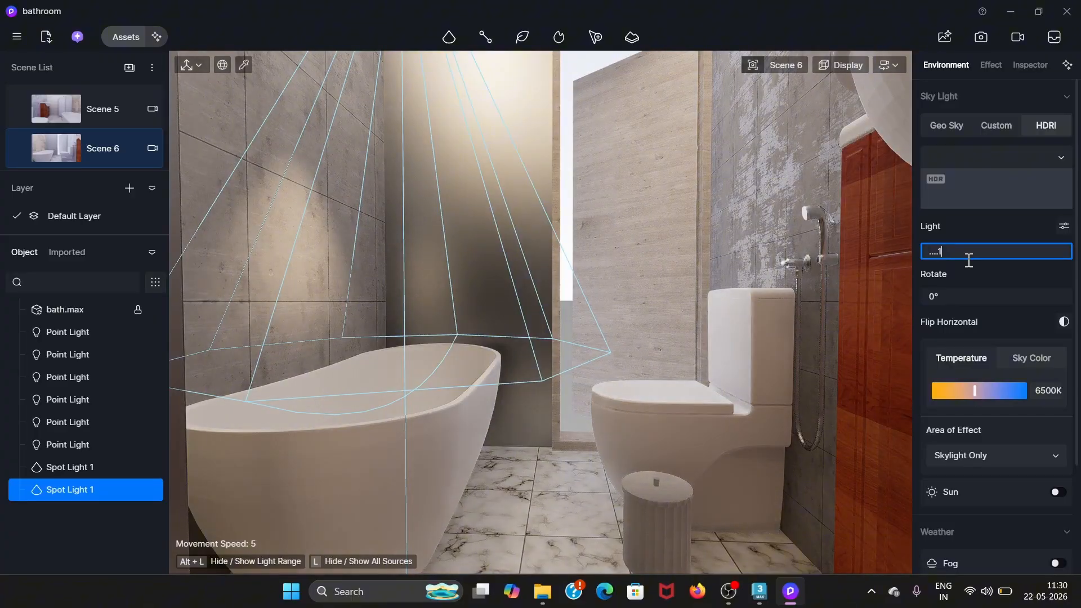
key("Return")
Examine the bathroom lighting in the saved scenes from Scene 6 back to Scene 1
left_click(55, 142)
left_click(52, 111)
scroll(50, 110, "up", 1)
left_click(51, 111)
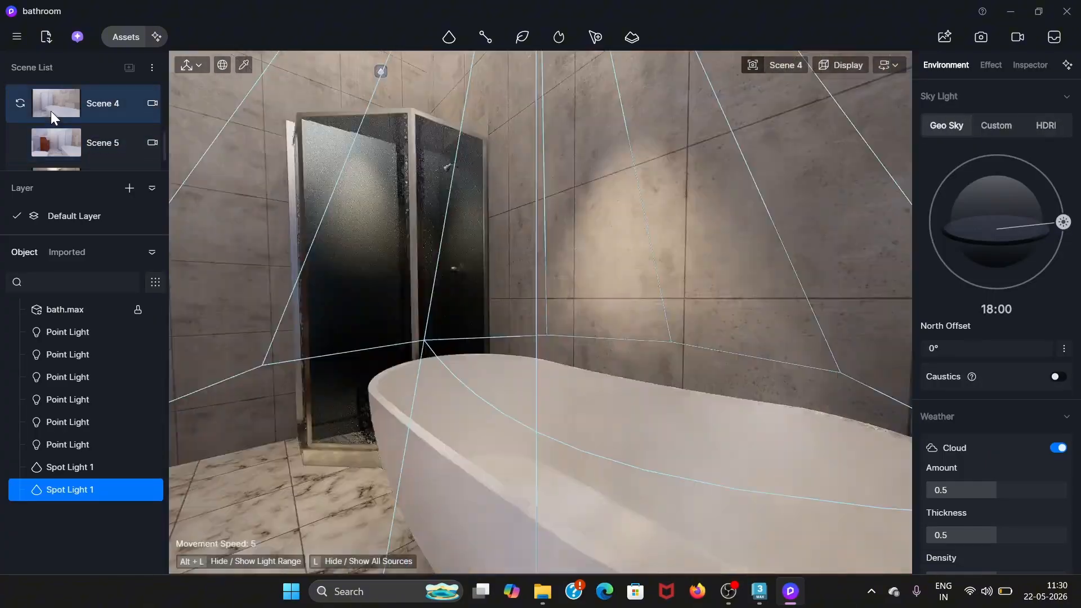
scroll(55, 127, "up", 2)
left_click(55, 127)
scroll(55, 127, "up", 1)
left_click(55, 127)
scroll(55, 127, "up", 1)
left_click(55, 120)
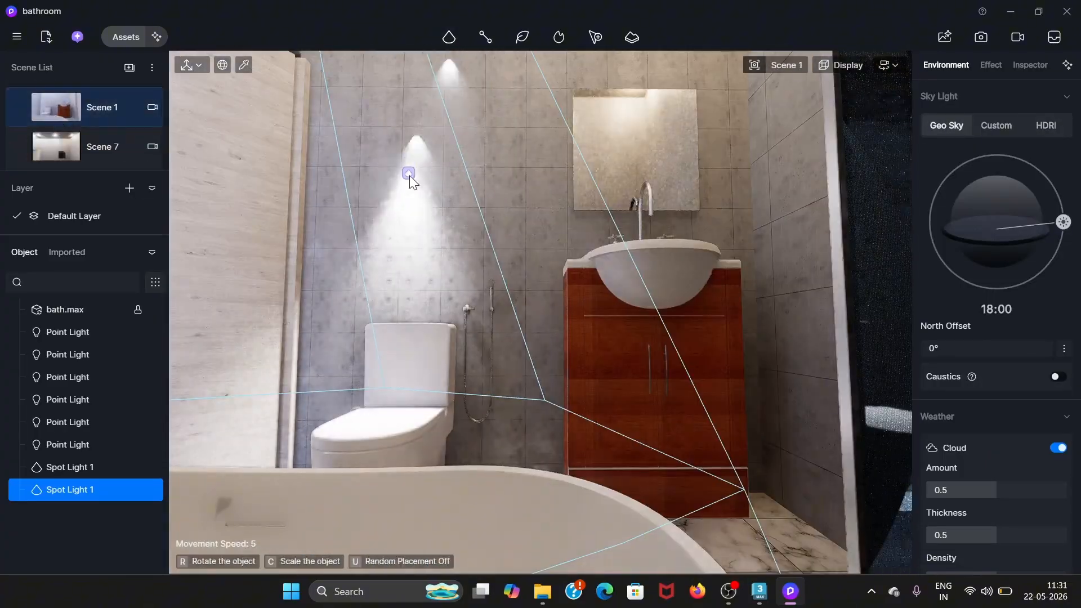
Add a spotlight above the toilet in Scene 1 with 50 lm intensity and 4000 temperature, and raise it close to the wall
left_click(389, 176)
scroll(1010, 436, "down", 3)
left_click_drag(1010, 436, 965, 432)
scroll(965, 432, "down", 2)
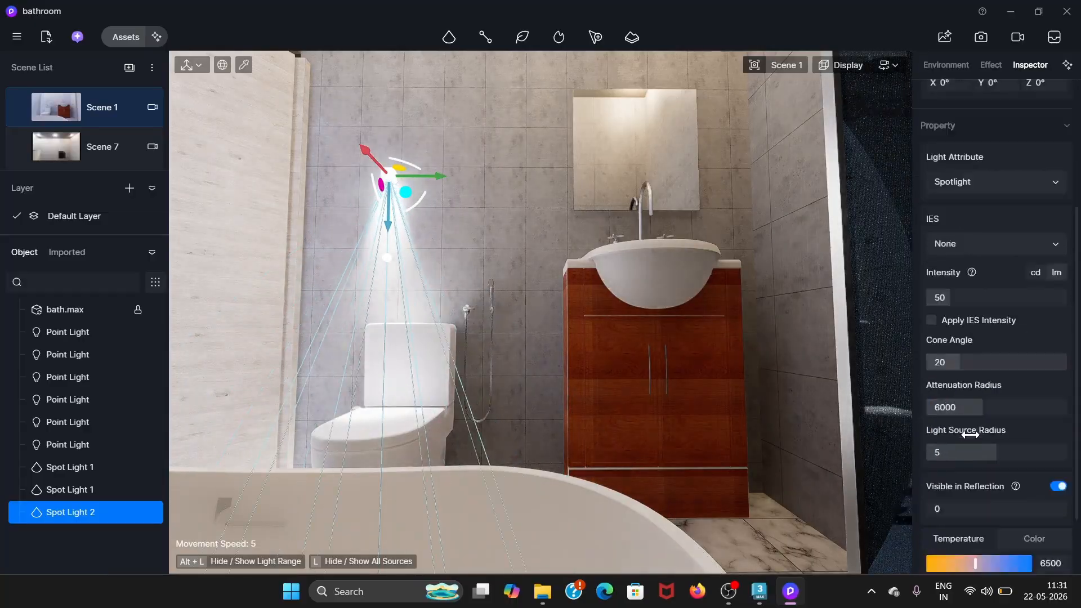
left_click(1056, 532)
left_click_drag(367, 152, 353, 140)
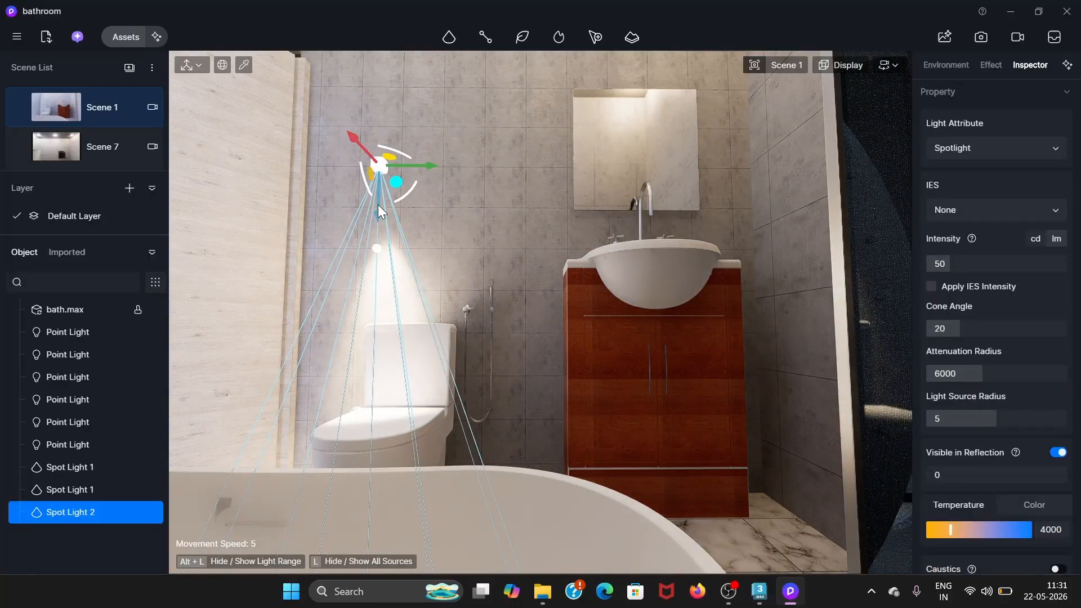
left_click_drag(379, 206, 374, 113)
Turn off auto exposure in Scene 7, update that scene and return to Scene 1
scroll(368, 110, "down", 2)
left_click(108, 129)
left_click(779, 65)
left_click(54, 144)
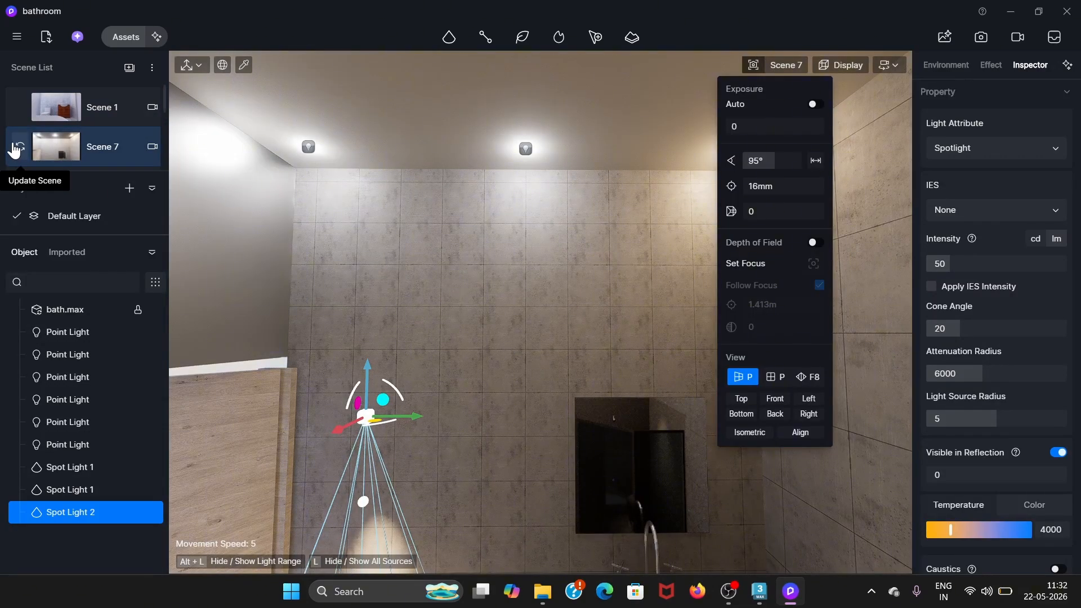
left_click(34, 107)
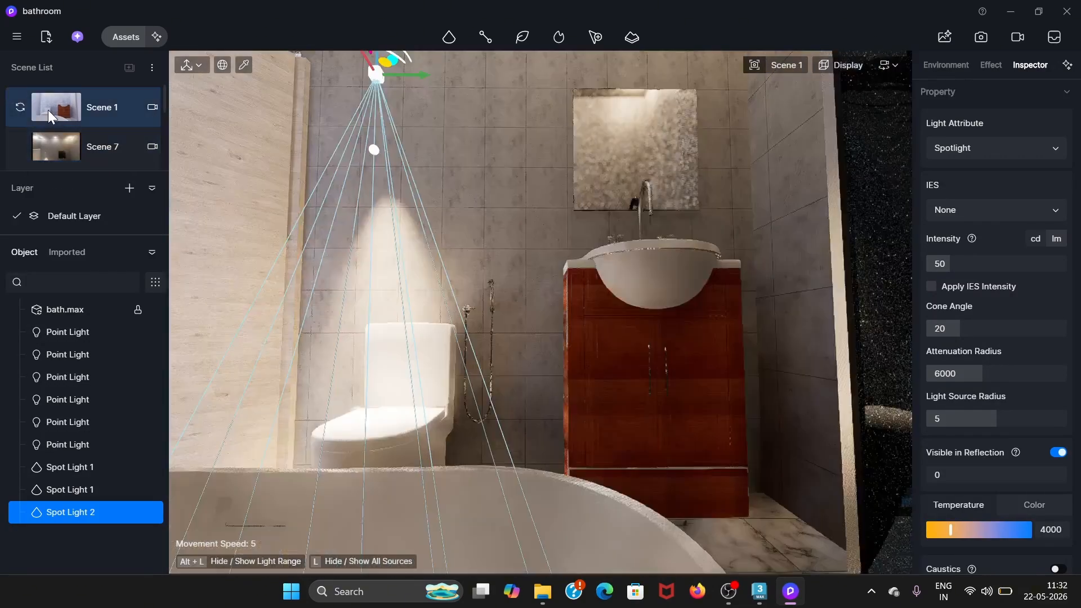
Set the toilet spotlight's intensity to 25 lm and temperature to 3800, and turn on its caustics
double_click(971, 265)
type("25")
left_click(1059, 452)
scroll(1061, 410, "down", 1)
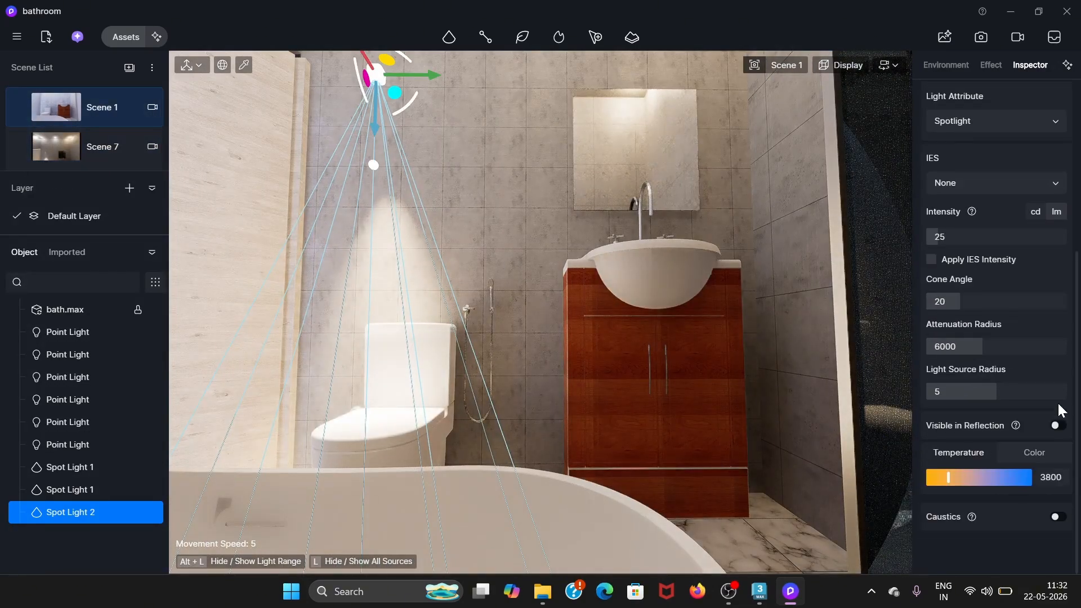
left_click(1058, 426)
Centre the spotlight over the toilet in the wireframe top view and save the project
left_click(842, 65)
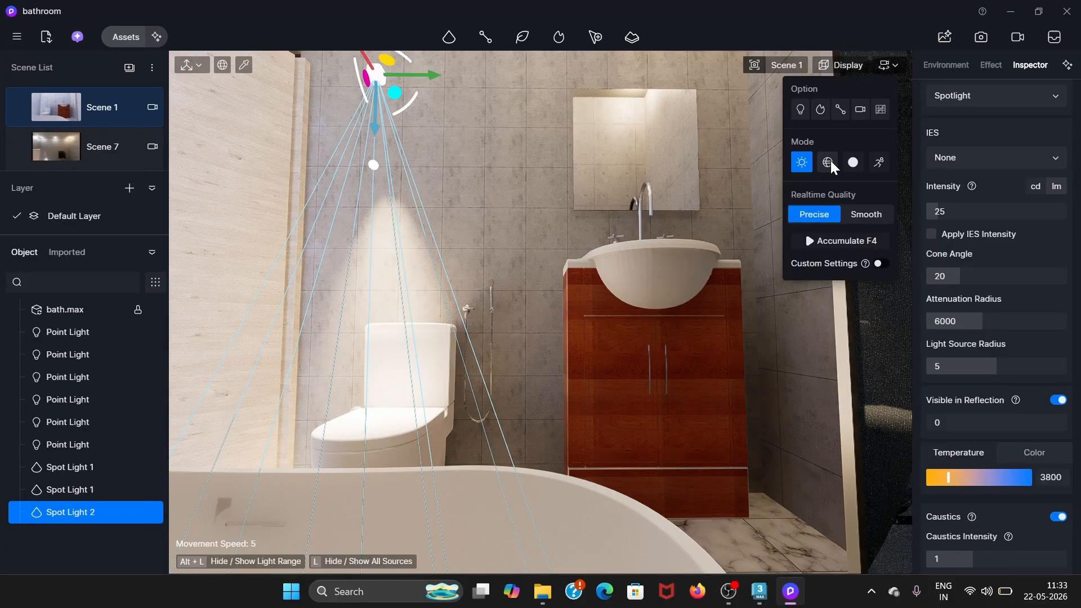
left_click(830, 160)
left_click(793, 68)
left_click(741, 398)
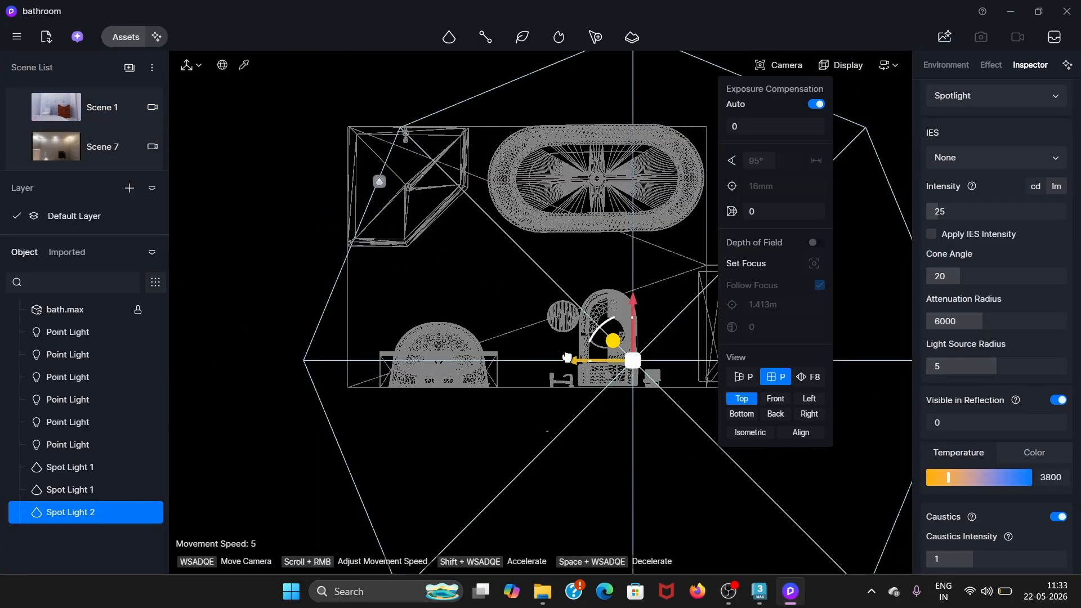
left_click(541, 351)
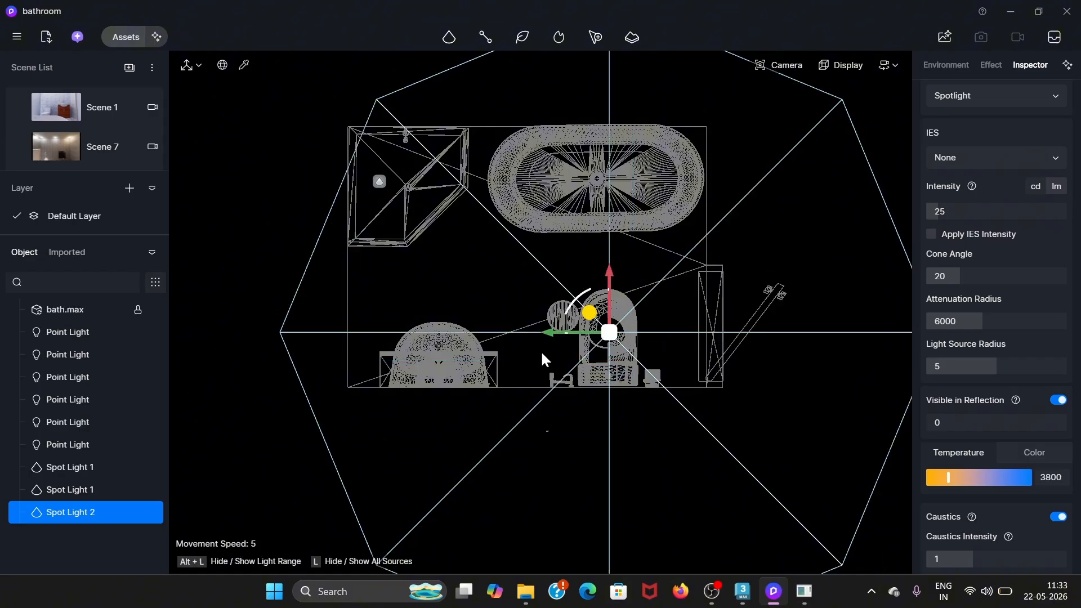
left_click(541, 351)
key("ctrl+s")
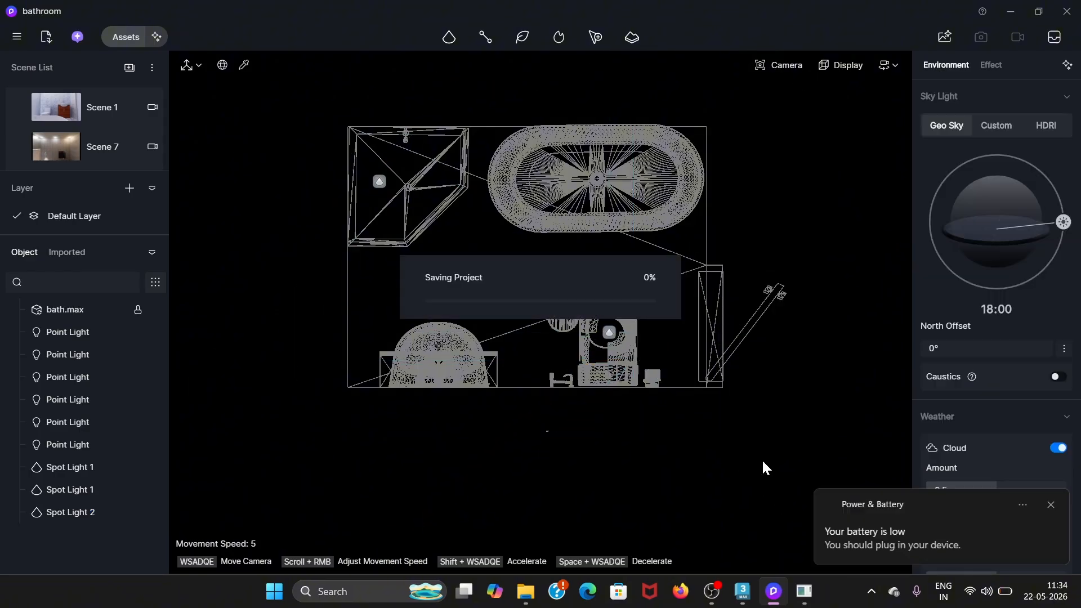
Show Scene 1 with its auto exposure turned off
left_click(59, 108)
left_click(787, 65)
left_click(818, 104)
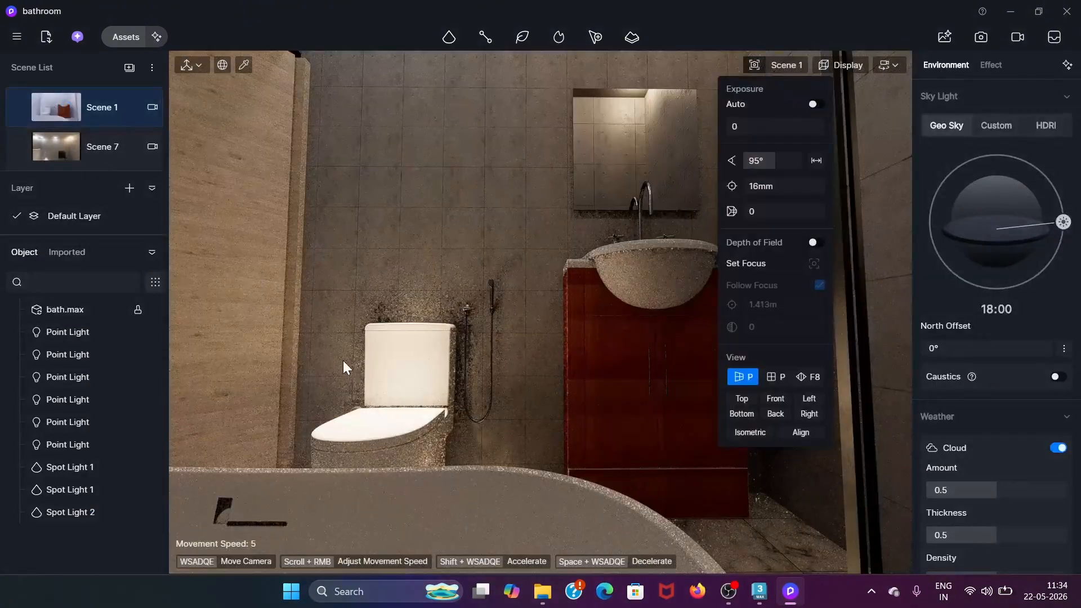
left_click(536, 328)
Set the toilet spotlight's temperature to 4000
left_click(71, 513)
scroll(997, 394, "down", 5)
left_click(1054, 479)
type("4000")
Try cone angles of 5 and 10 on the toilet spotlight
left_click(981, 278)
type("5")
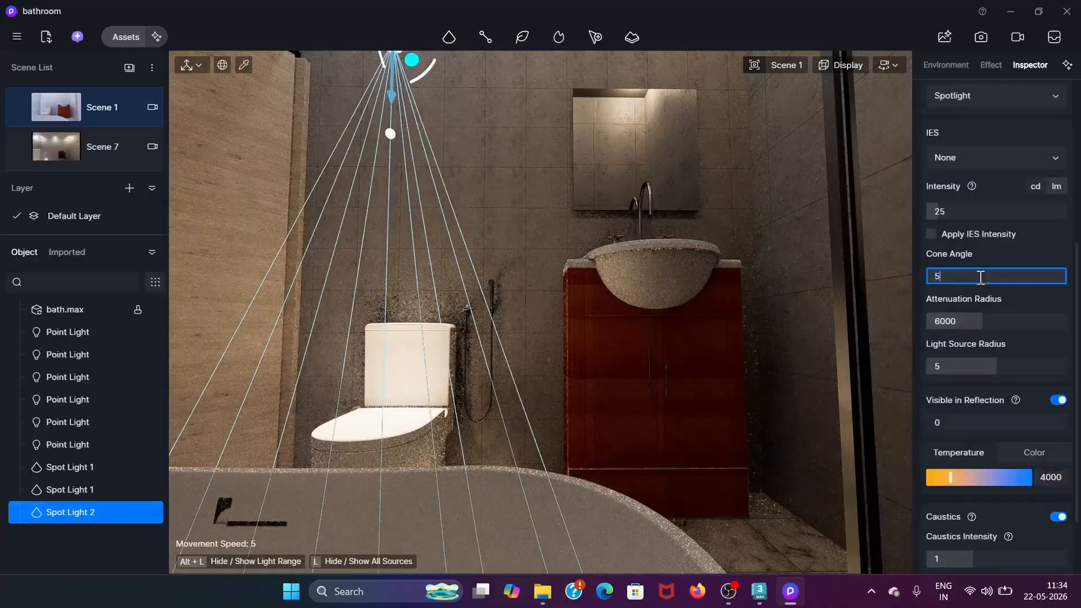
key("Return")
left_click(978, 277)
type("10")
key("Return")
Set the toilet spotlight's cone angle to 15 and its intensity to 5 lm
left_click(979, 277)
type("15")
left_click(974, 212)
type("5")
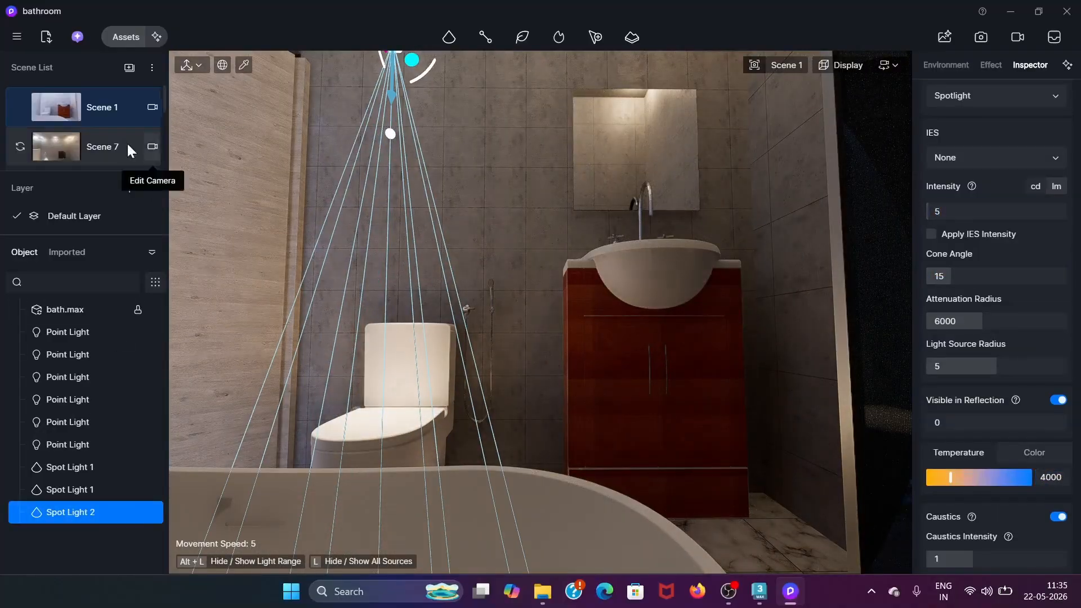
Turn off auto exposure in Scene 1 and update the saved scene
left_click(118, 110)
left_click(787, 65)
left_click(814, 106)
left_click(21, 107)
left_click(101, 147)
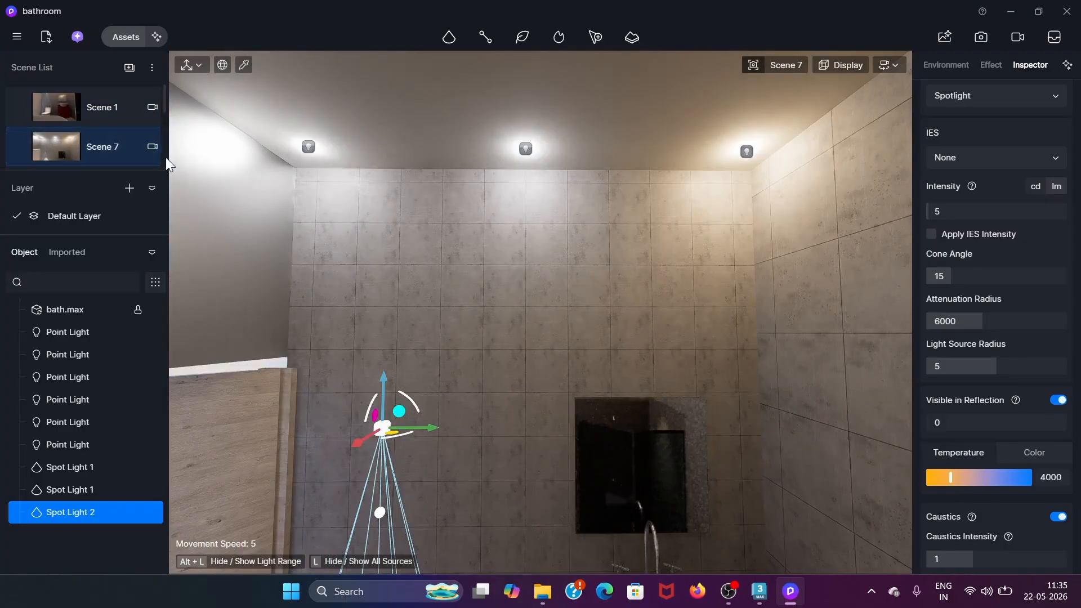
left_click(309, 147)
left_click(381, 427)
left_click(69, 108)
Turn off auto exposure in Scene 2 and update the saved scene
scroll(69, 149, "down", 1)
left_click(66, 145)
left_click(796, 66)
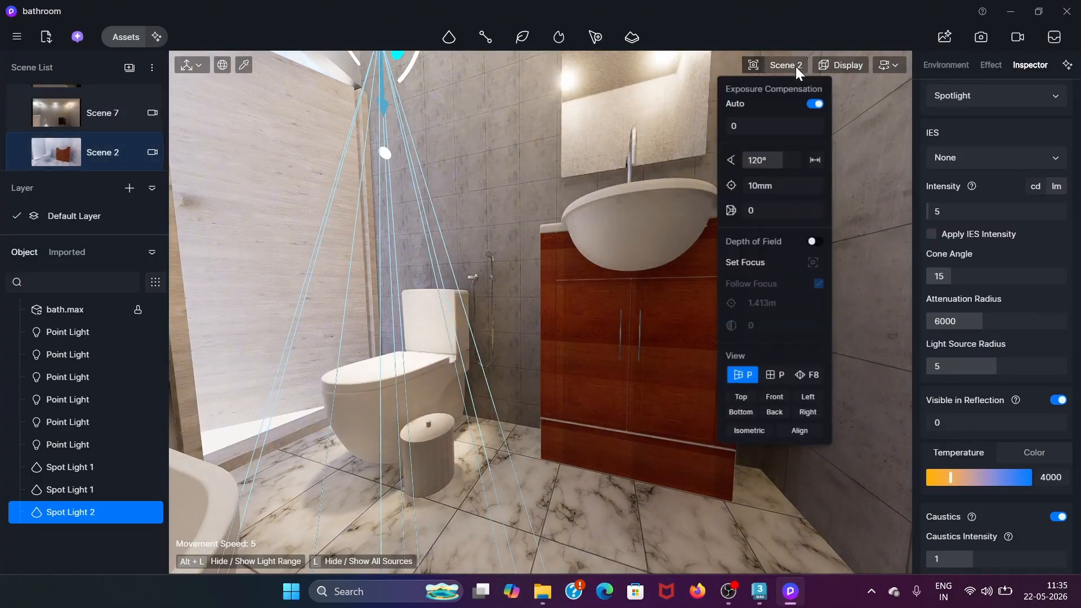
left_click(816, 104)
left_click(21, 152)
Turn off auto exposure in Scenes 3 and 4 and update both saved scenes
left_click(60, 146)
left_click(788, 66)
left_click(816, 104)
left_click(60, 146)
left_click(789, 66)
left_click(819, 105)
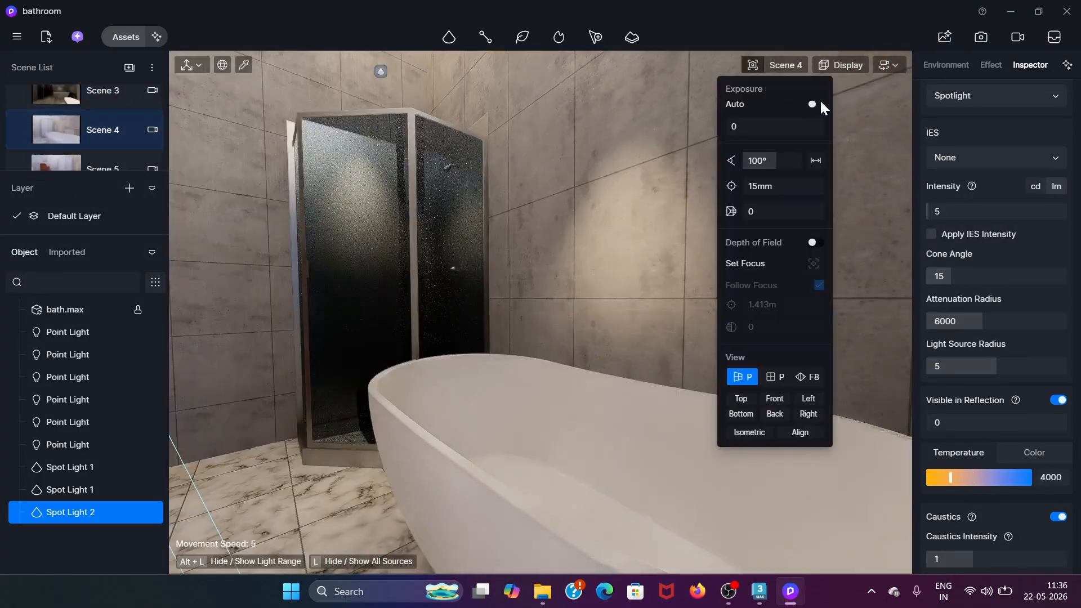
left_click(20, 131)
Turn off auto exposure in Scenes 5 and 6 and update both saved scenes
left_click(58, 134)
left_click(789, 66)
left_click(817, 105)
left_click(20, 135)
left_click(54, 151)
left_click(788, 66)
left_click(816, 104)
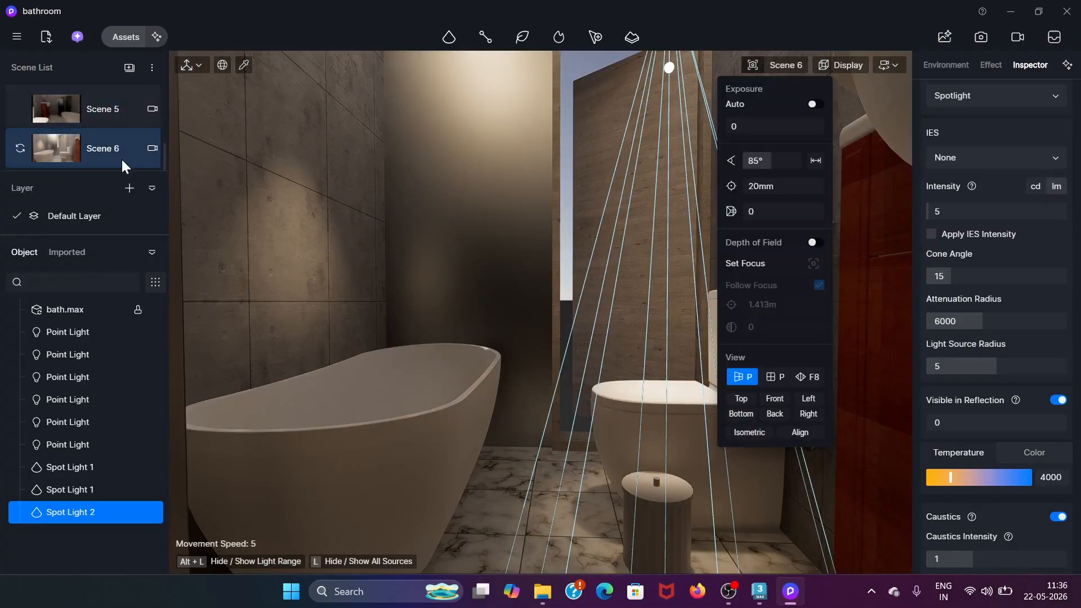
left_click(20, 148)
Examine the washbasin and mirror lighting in Scenes 2 and 1
left_click(59, 107)
left_click(376, 231)
left_click(72, 147)
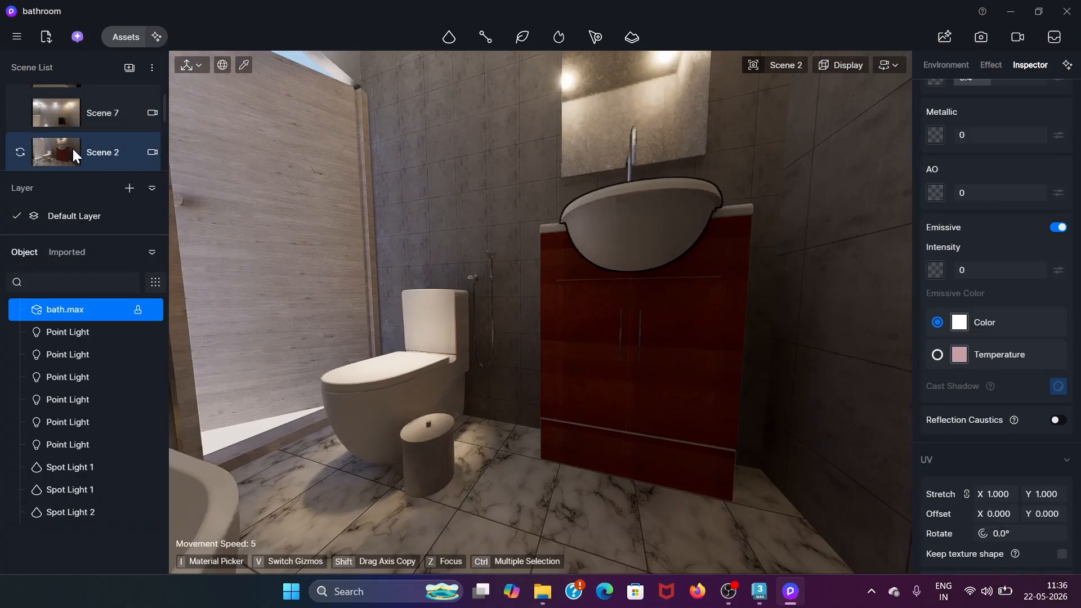
scroll(49, 112, "up", 1)
left_click(50, 112)
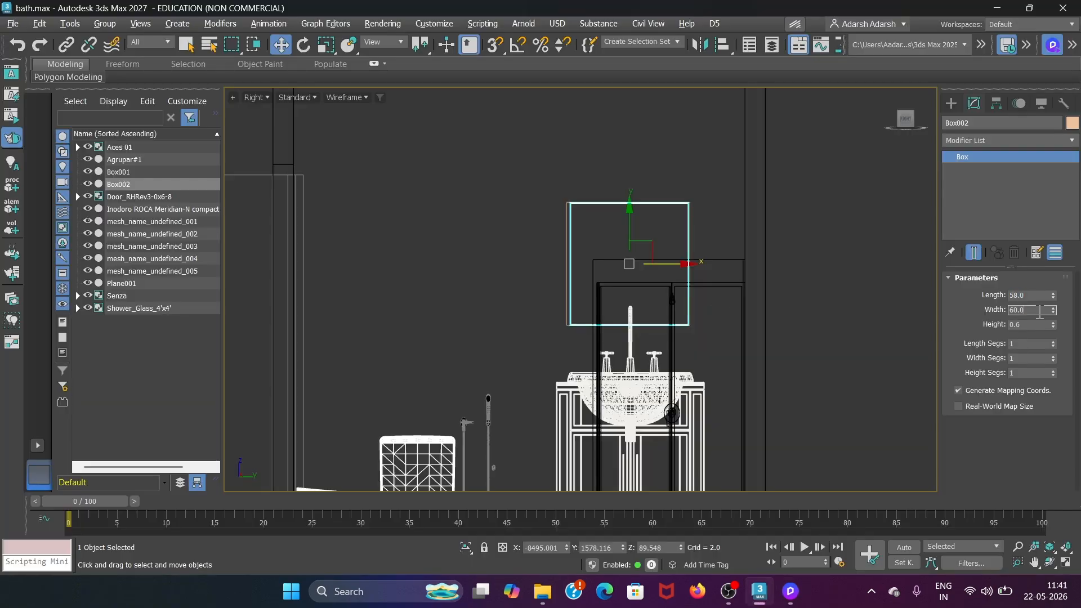
Set the width of Box002 behind the mirror to 58 in 3ds Max, and return to D5 Render to show Scene 2
type("58")
key("Tab")
key("alt+Tab")
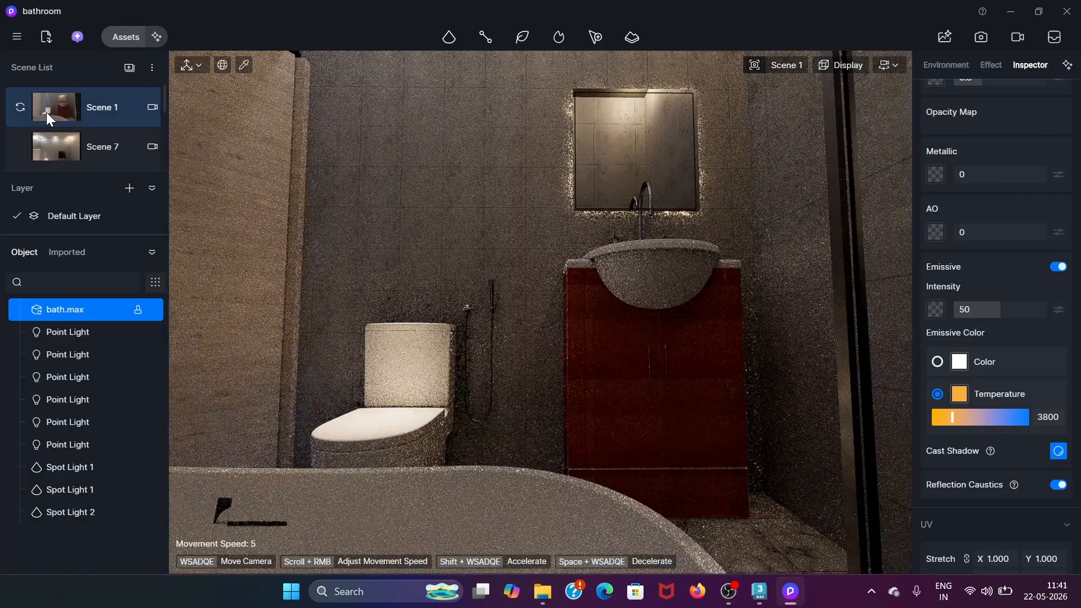
left_click(46, 113)
left_click(66, 147)
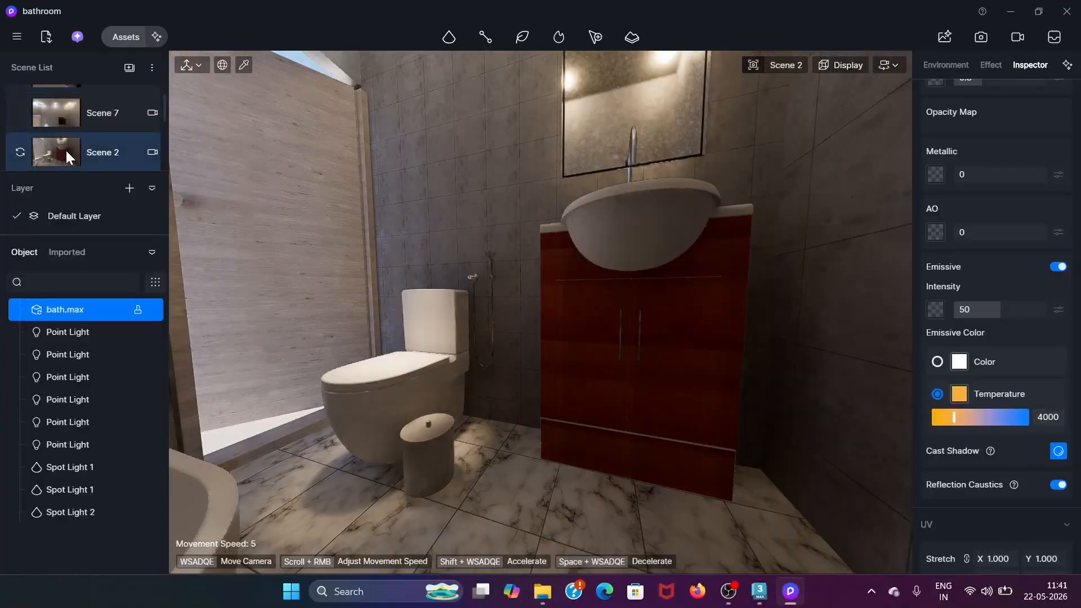
Show Scene 1 and set the mirror backlight material's emissive intensity to 100
left_click(55, 109)
scroll(999, 476, "down", 3)
scroll(999, 476, "up", 4)
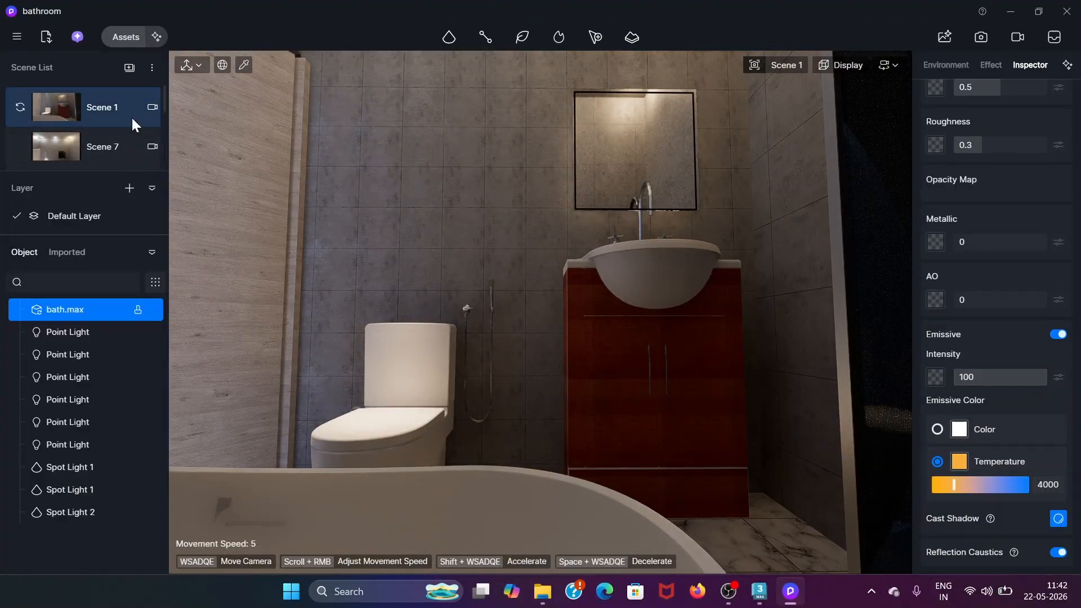
Examine the mirror and room lighting in the saved scenes from Scene 7 to Scene 5, and return to Scene 1
left_click(53, 147)
scroll(65, 147, "down", 3)
left_click(66, 147)
left_click(63, 134)
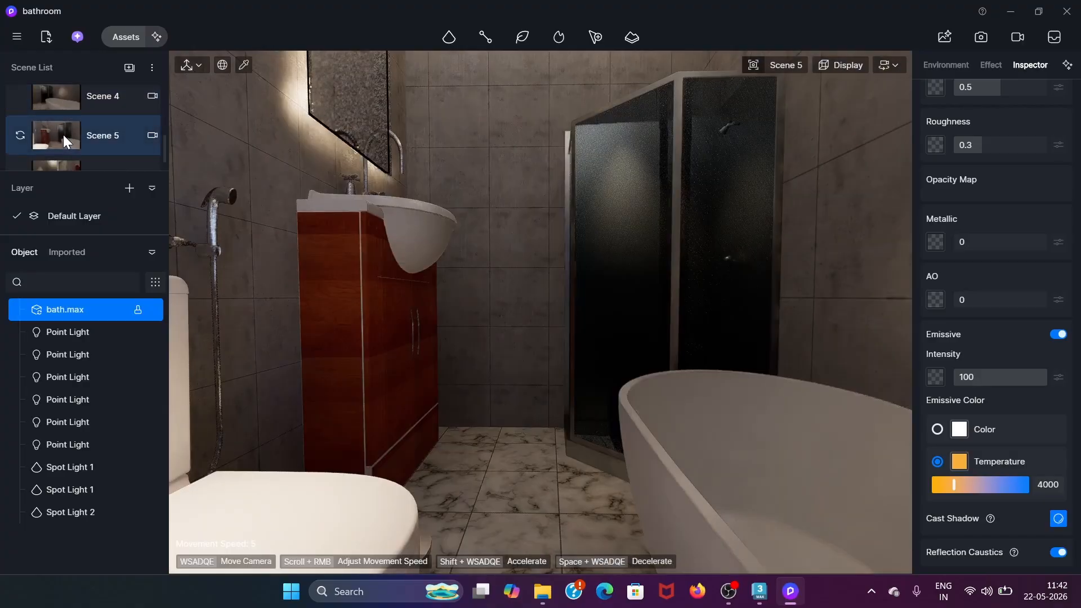
scroll(63, 134, "up", 3)
left_click(63, 107)
Place a rectangle light in front of the wall above the toilet and move it toward the washbasin mirror
left_click(449, 36)
left_click(459, 137)
left_click(484, 175)
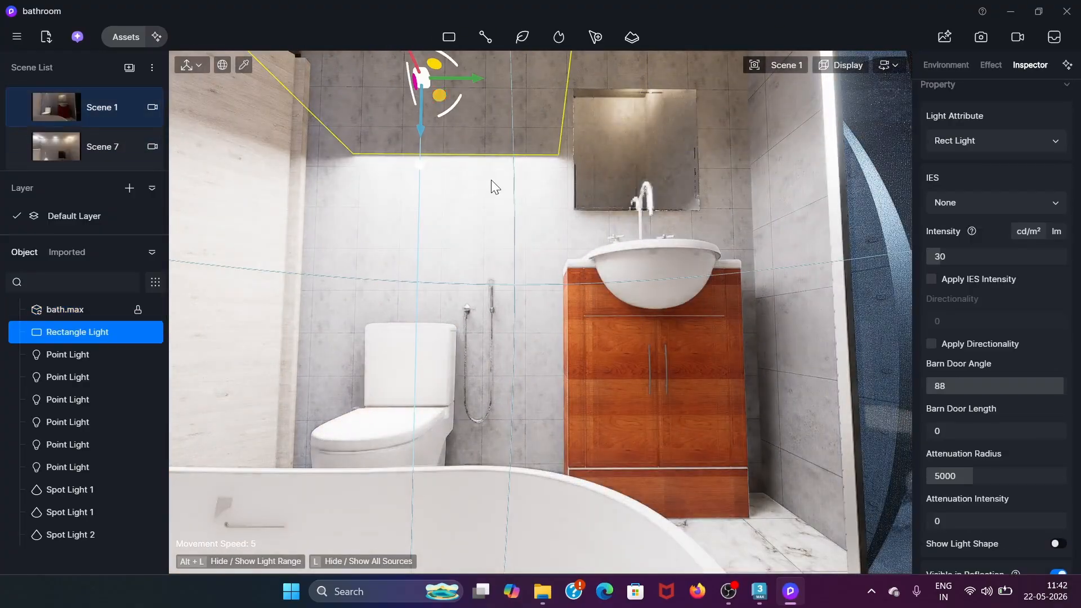
left_click_drag(412, 90, 435, 170)
left_click_drag(482, 80, 613, 80)
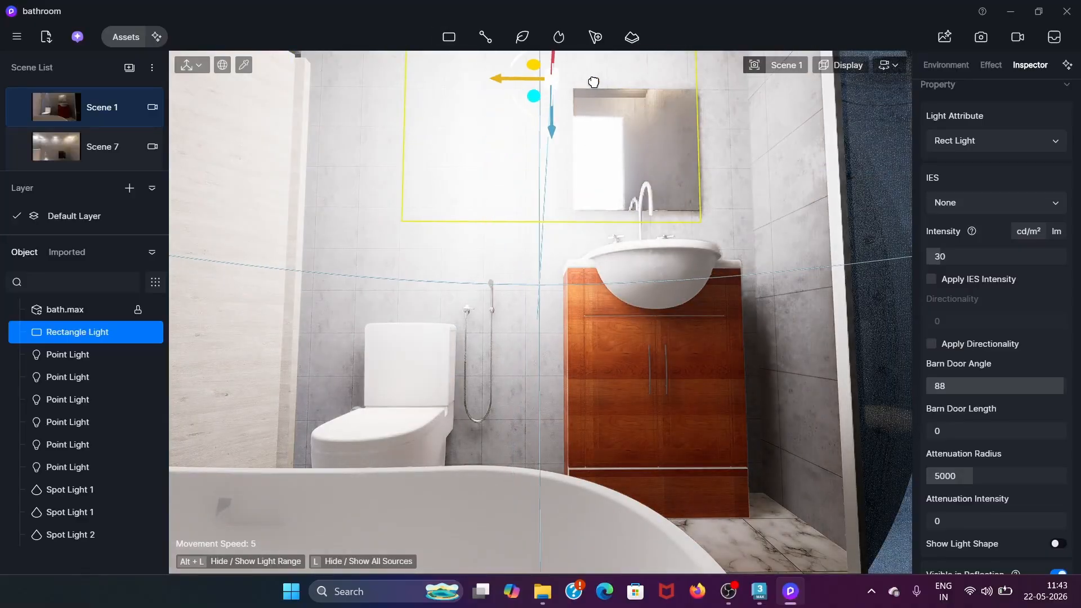
Set the rectangle light's intensity to 1 cd/m² and attenuation radius to 2975, hide it in reflections, and adjust its position in front of the wall
scroll(986, 333, "down", 3)
scroll(997, 281, "up", 2)
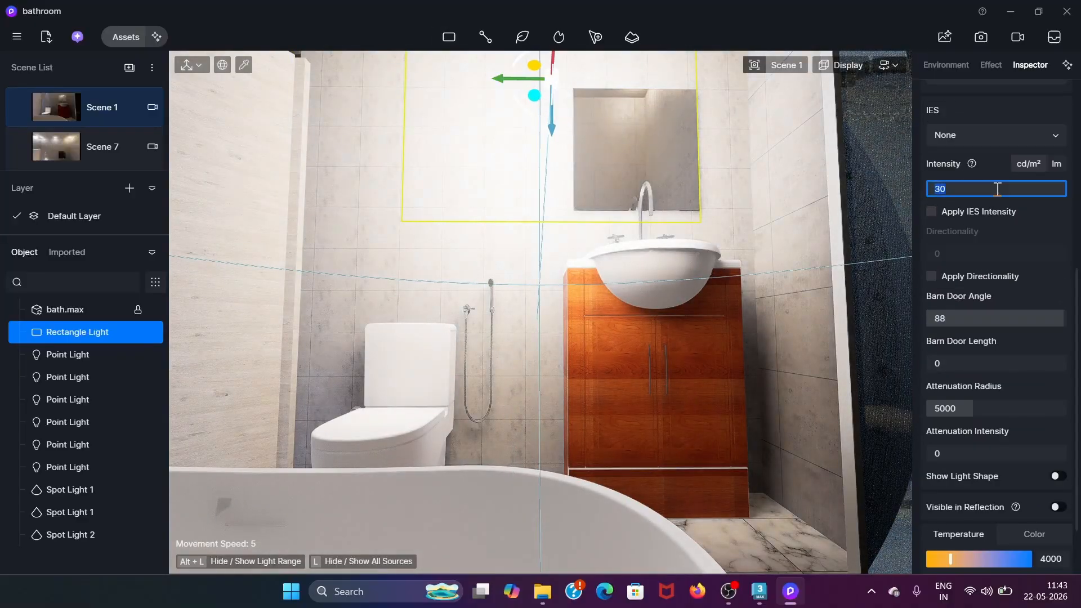
left_click_drag(995, 188, 995, 189)
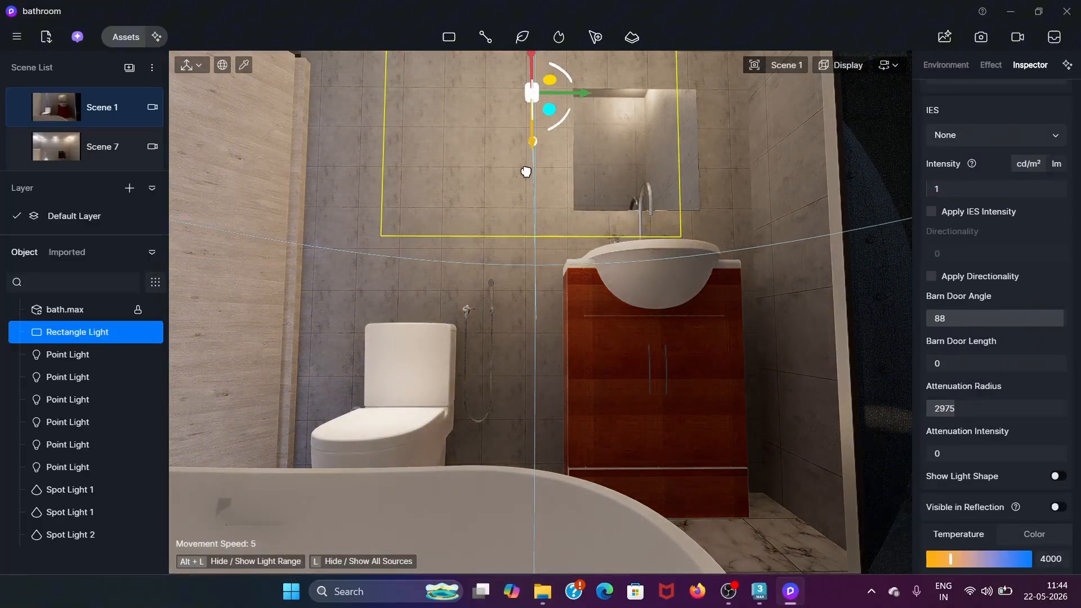
left_click_drag(526, 172, 526, 220)
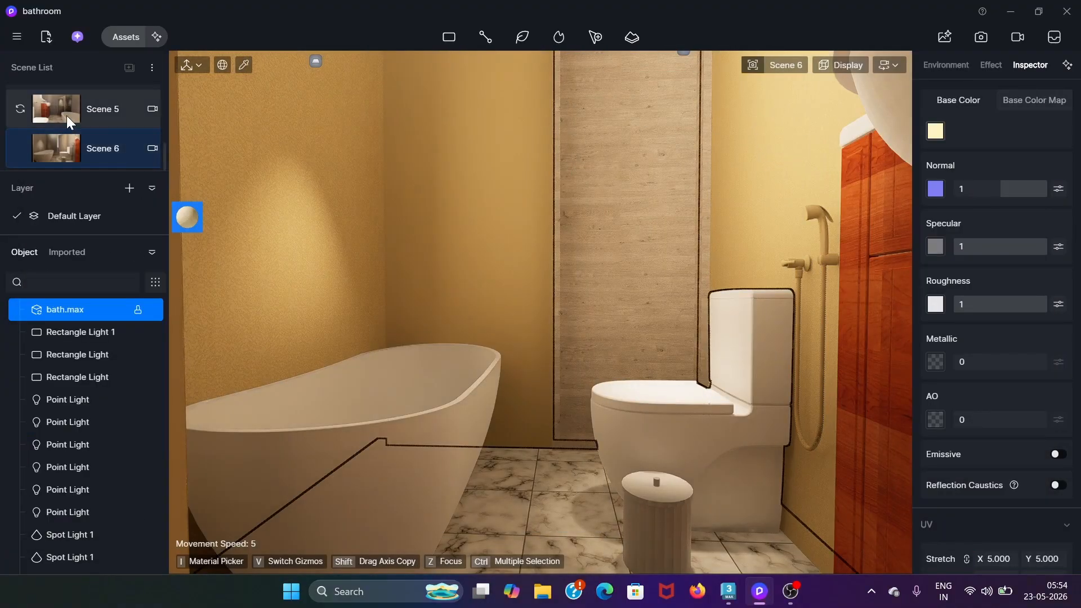
In Scene 5, select the beige travertine wall material and use its base color map instead of the plain base color
left_click(67, 116)
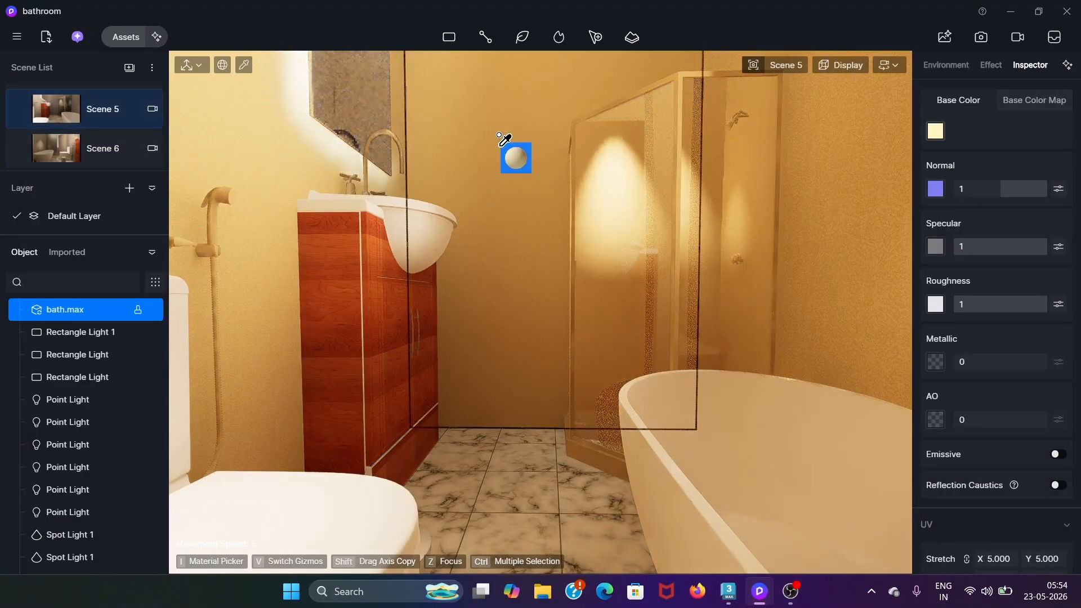
left_click(512, 178)
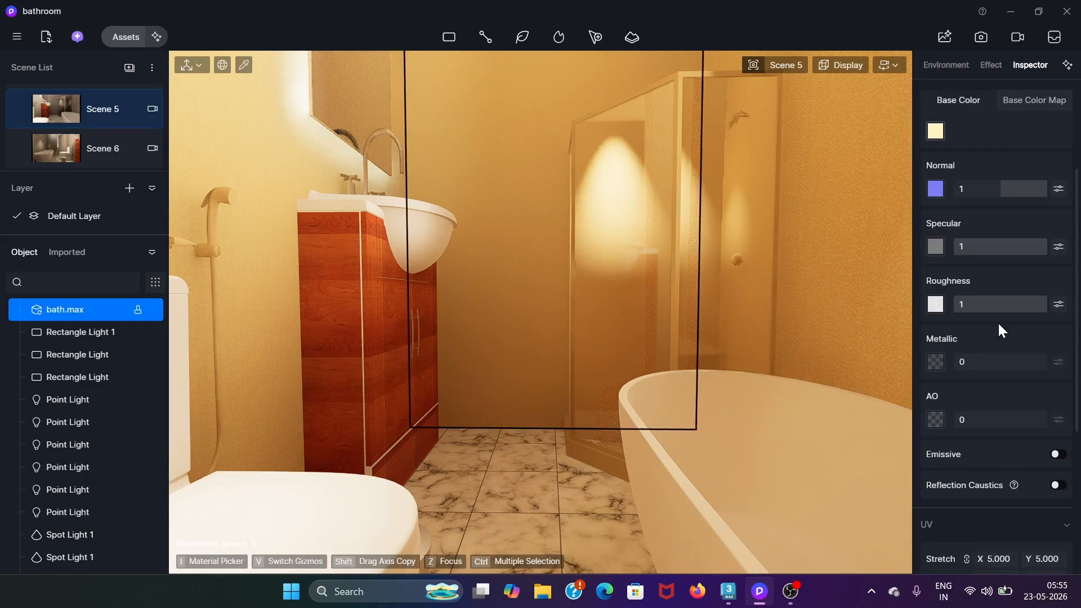
scroll(1006, 437, "down", 3)
scroll(1006, 350, "up", 5)
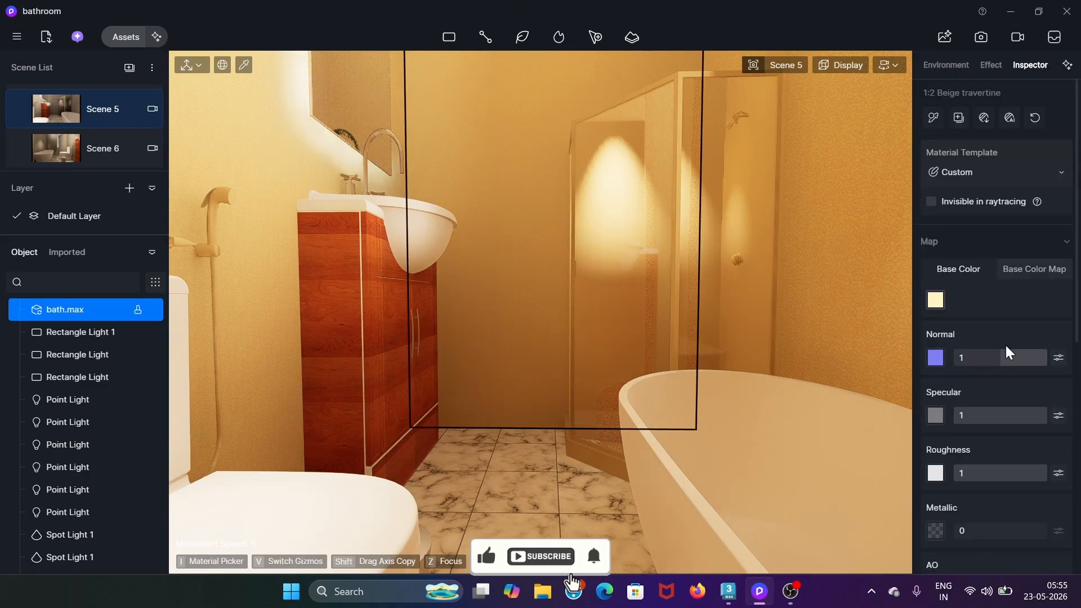
left_click(936, 301)
left_click(997, 296)
scroll(1004, 405, "down", 3)
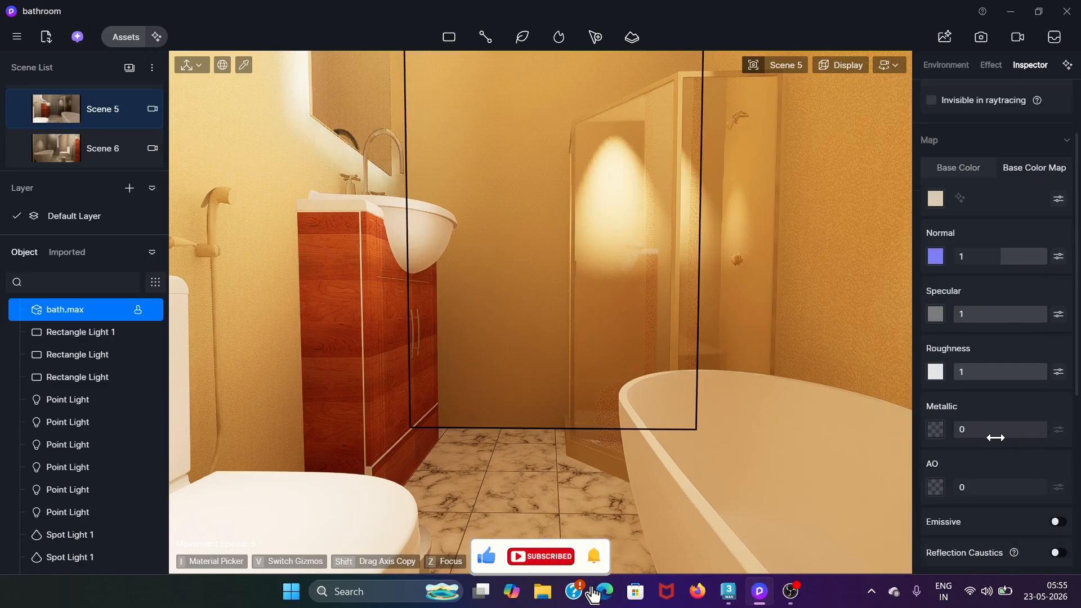
scroll(1012, 366, "up", 3)
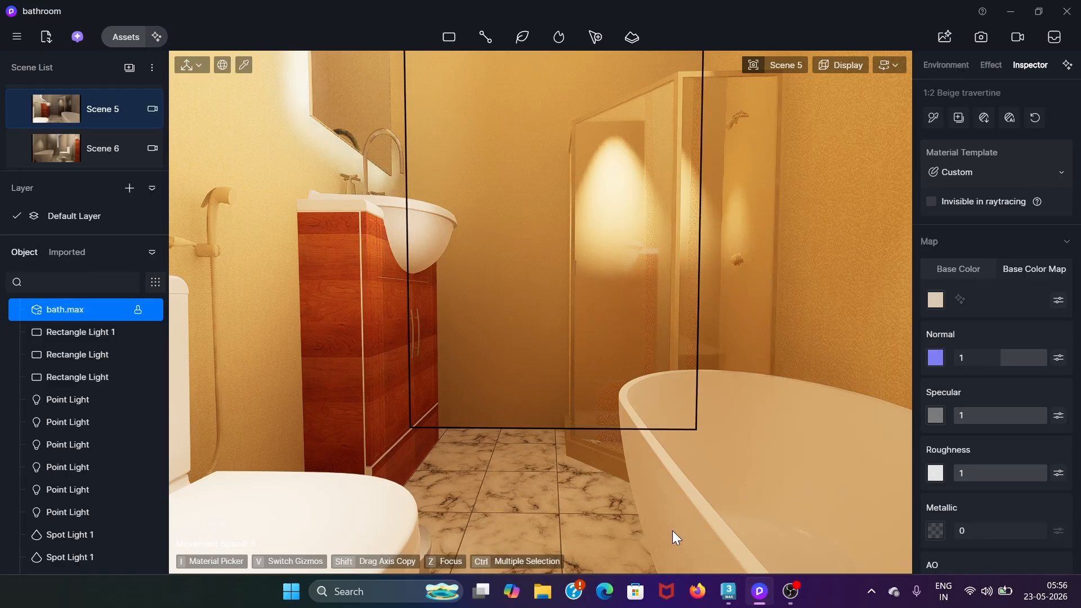
Apply the Brown Walnut Wood material to the washbasin cabinet in Scene 7 and enable Triplanar mapping on it
left_click(794, 66)
left_click(56, 107)
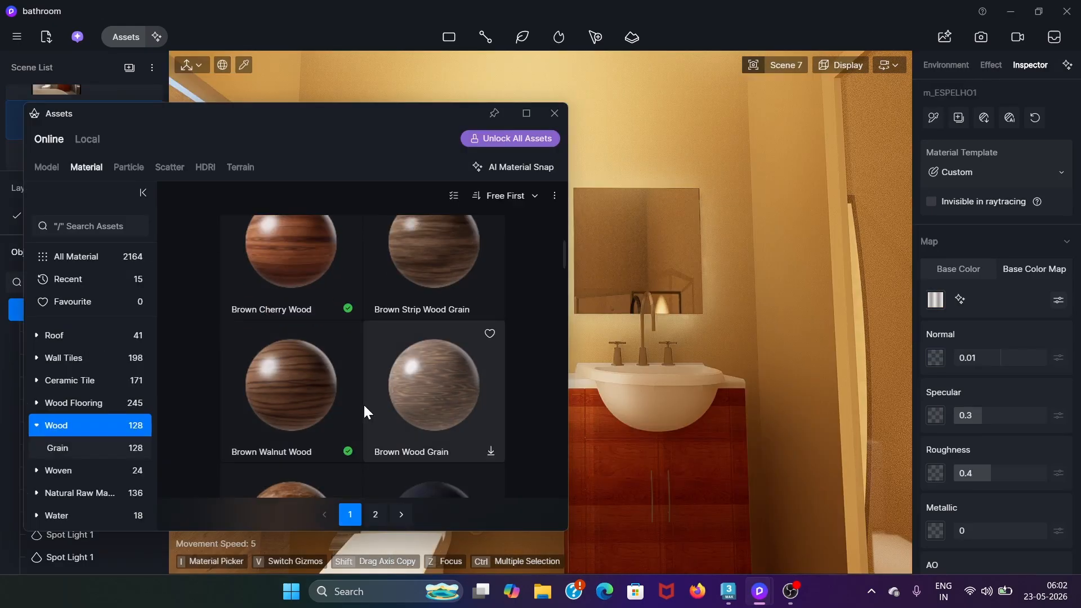
left_click_drag(338, 394, 628, 471)
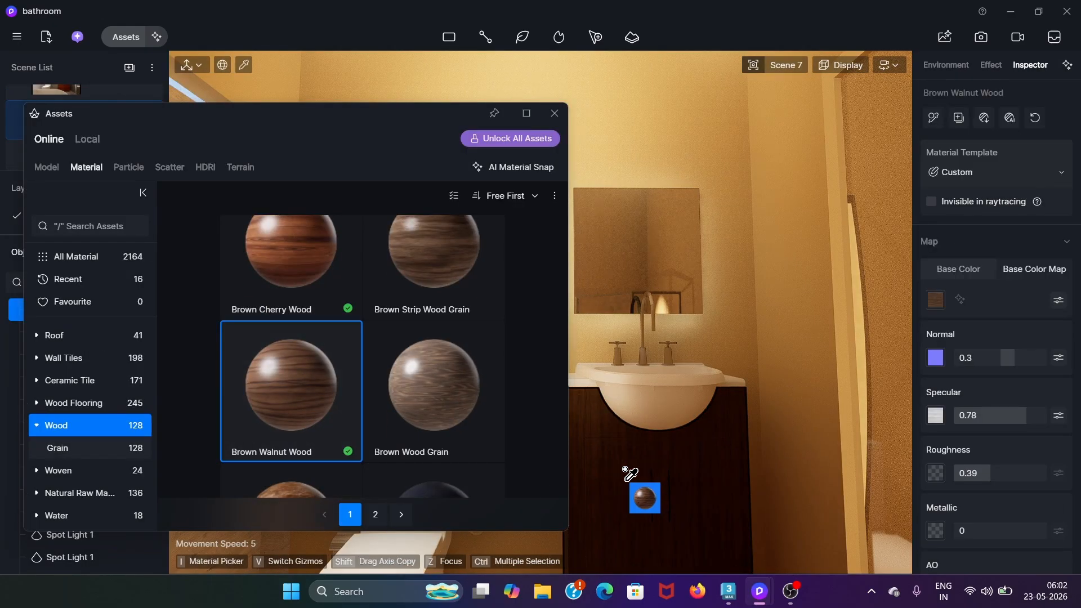
left_click(554, 114)
scroll(1008, 464, "down", 2)
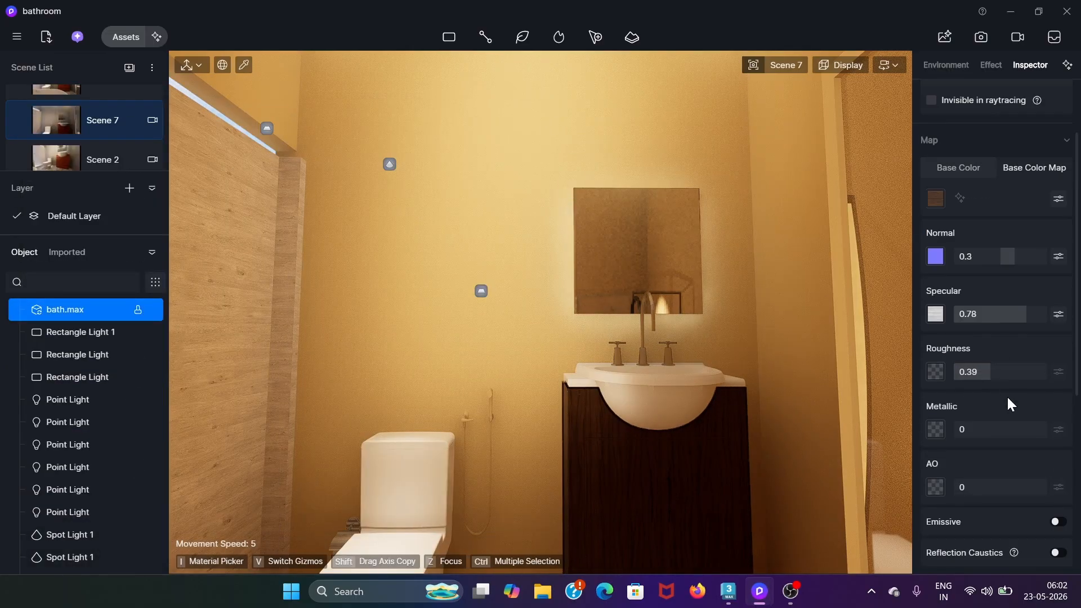
scroll(1008, 404, "down", 6)
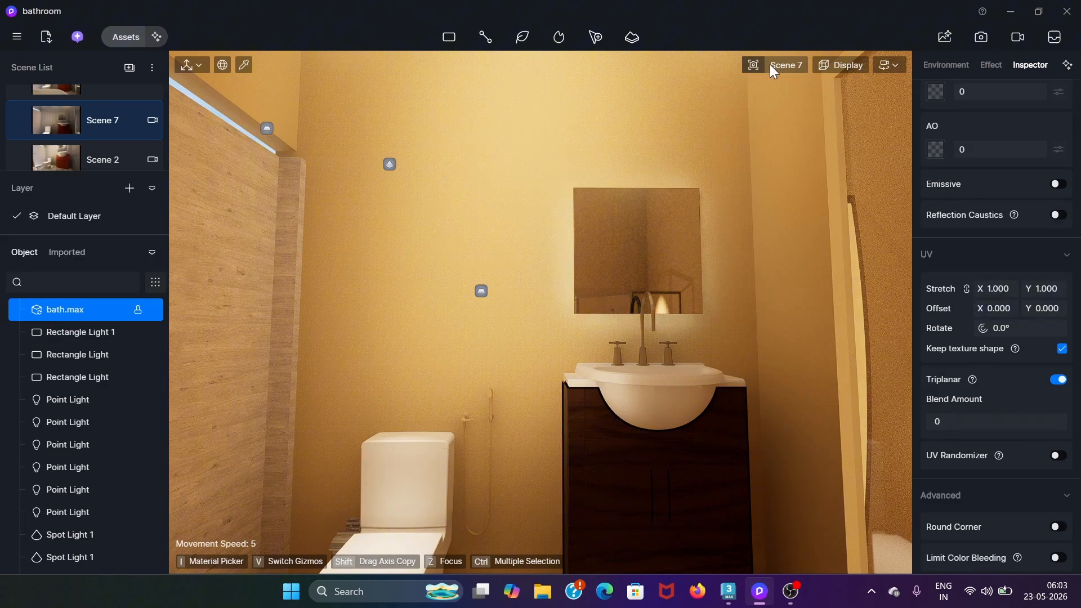
Browse the wood flooring, stone and marble categories of the online material library for a floor finish
left_click(124, 36)
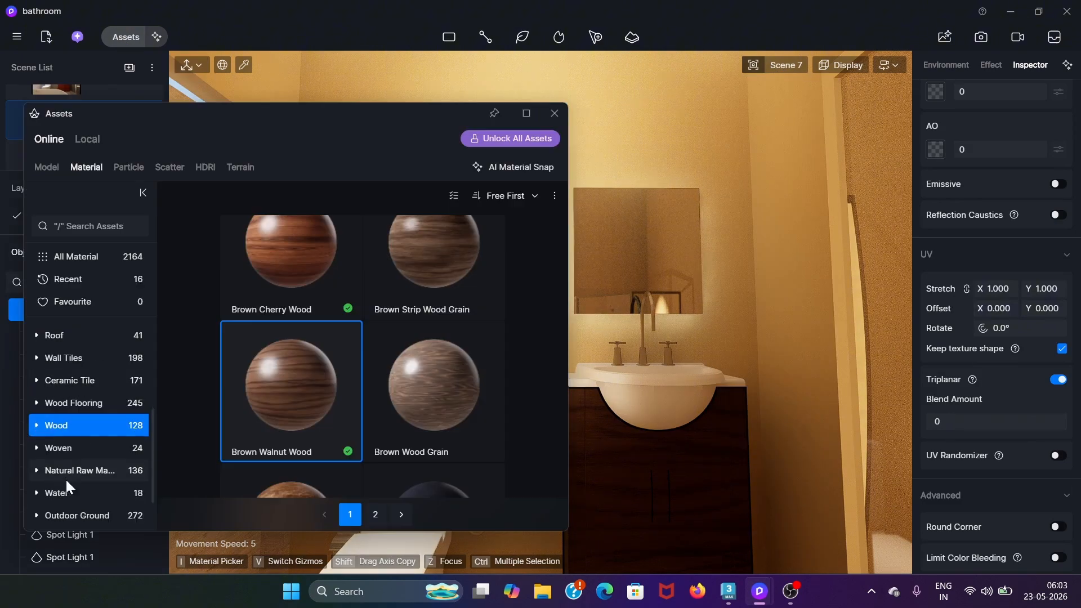
scroll(73, 434, "up", 2)
left_click(92, 445)
scroll(383, 374, "down", 5)
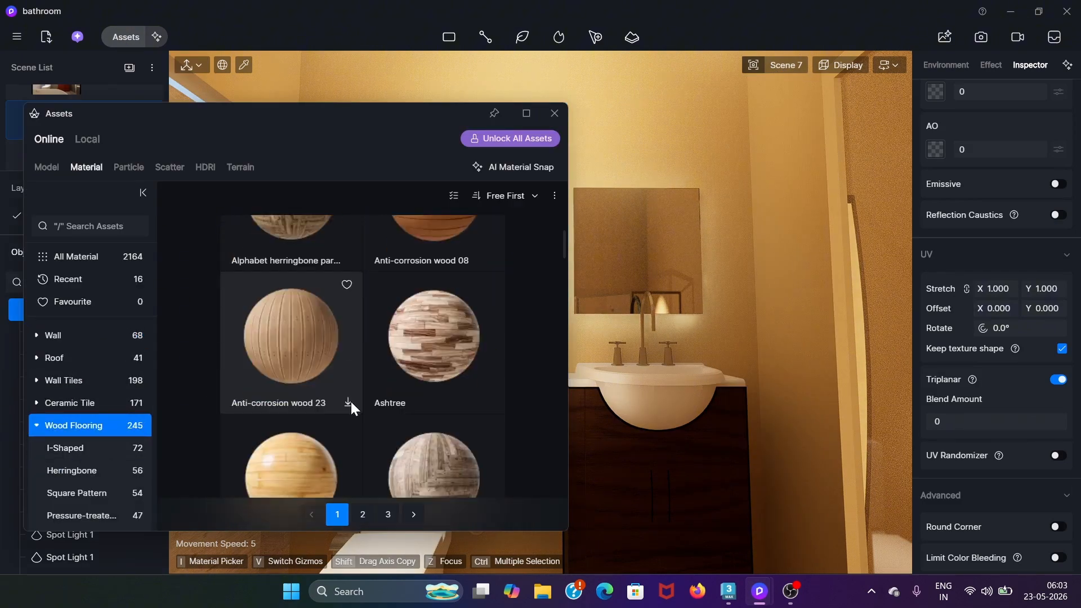
scroll(73, 397, "up", 3)
left_click(73, 369)
scroll(316, 394, "down", 8)
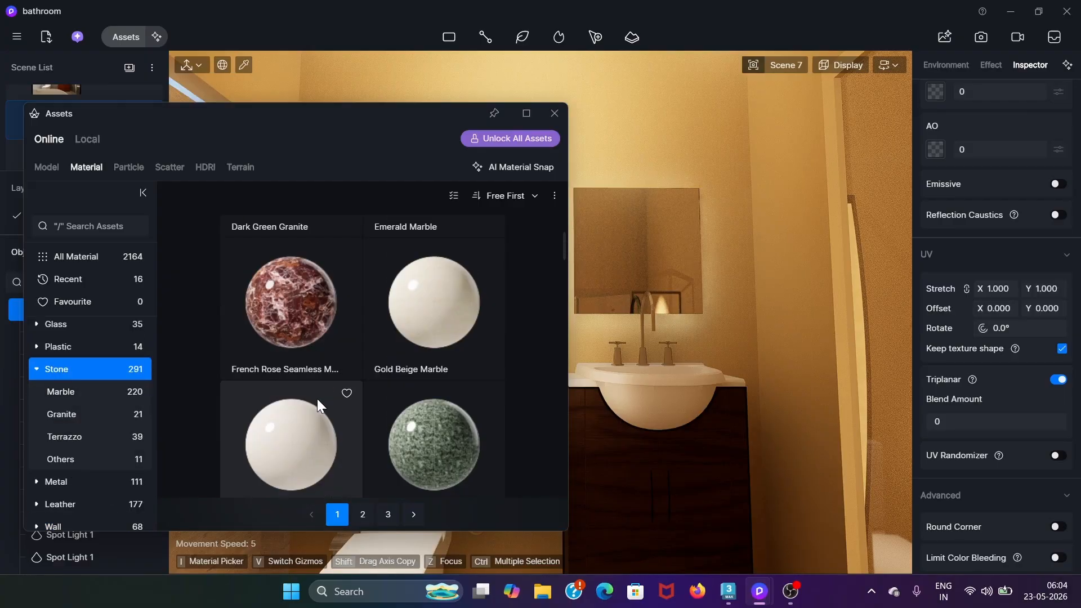
scroll(348, 402, "down", 10)
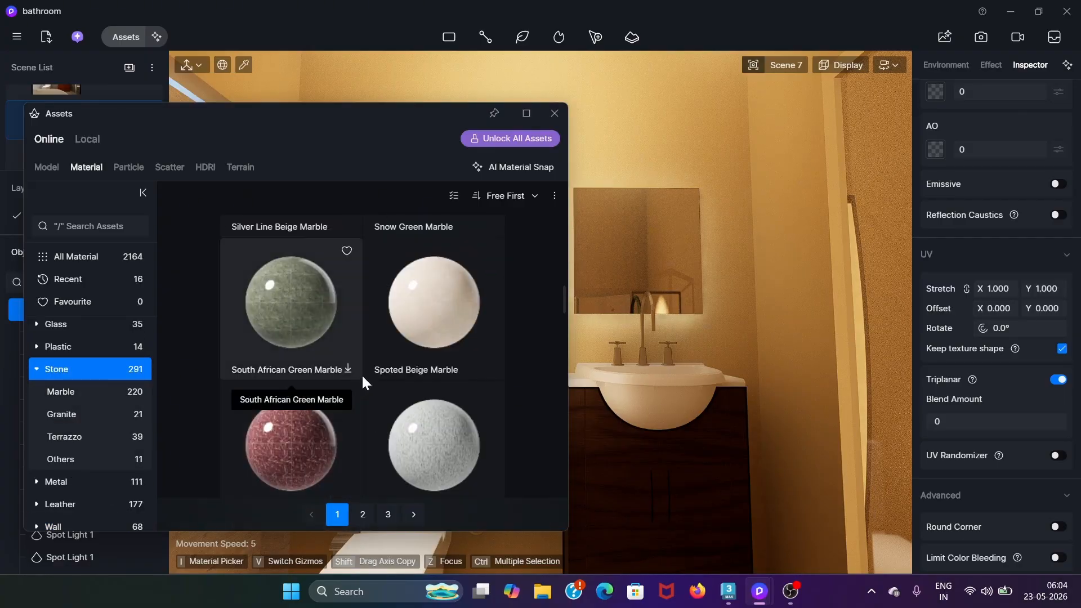
scroll(403, 401, "down", 10)
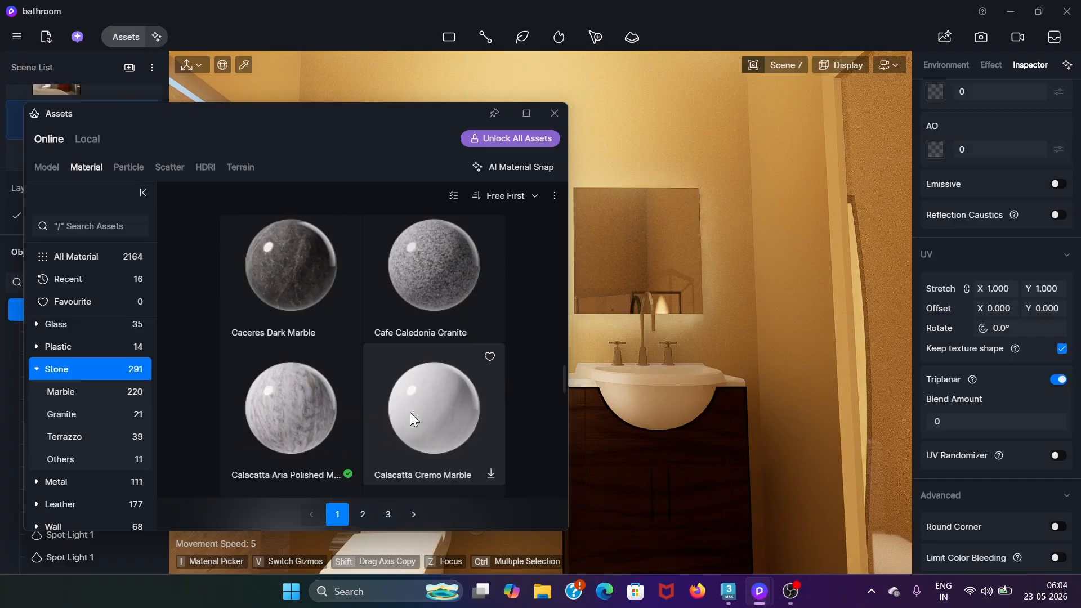
left_click(60, 391)
scroll(337, 386, "down", 5)
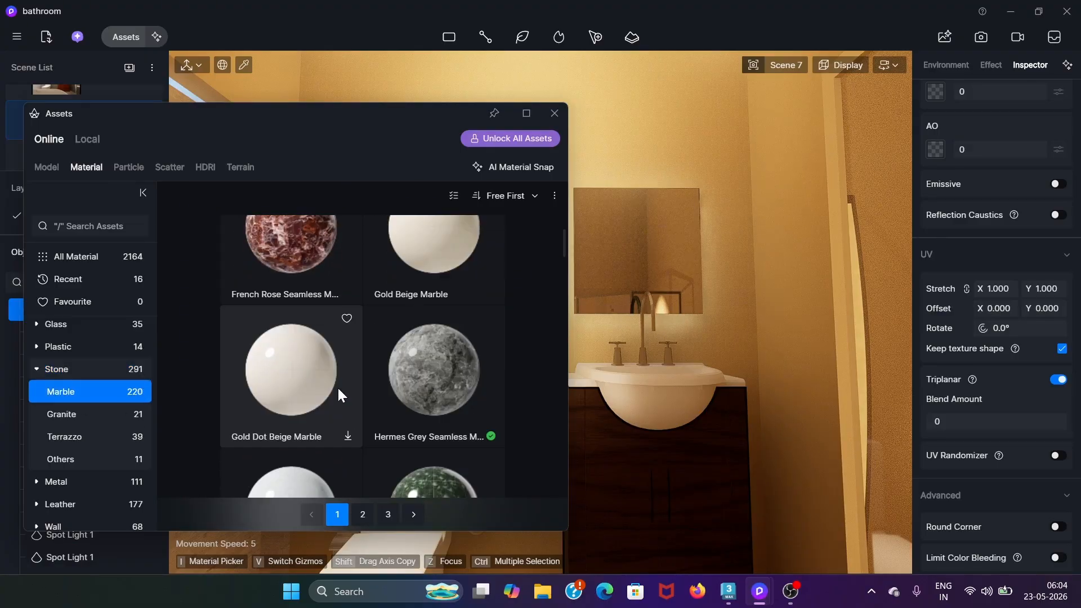
Search the material library for "light marble", show Scene 2 and download the Smoky Quartz Light Marble material
left_click(95, 228)
type("light marble")
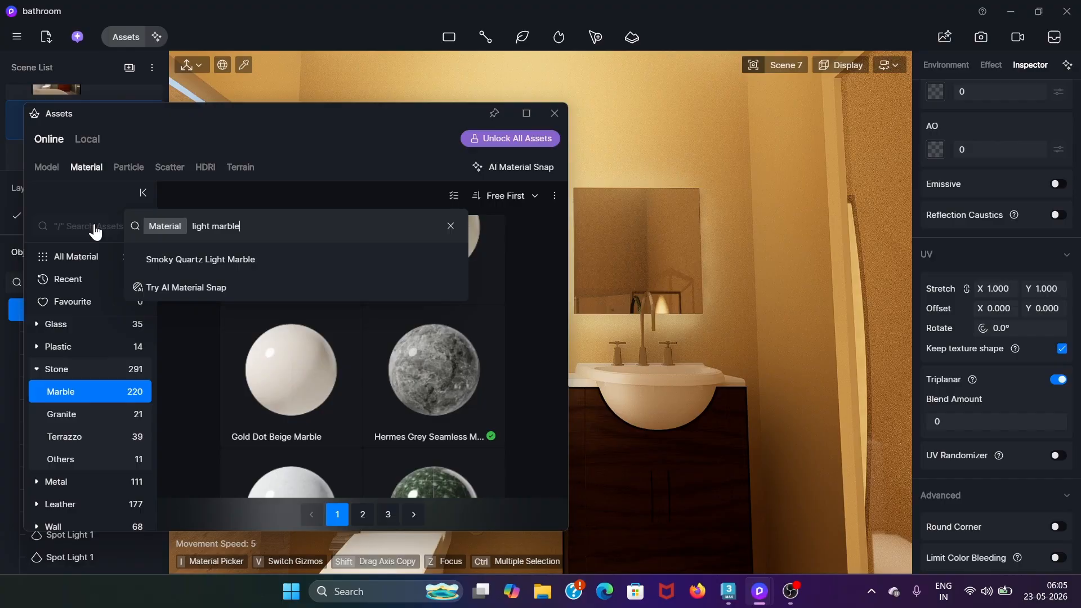
key("Return")
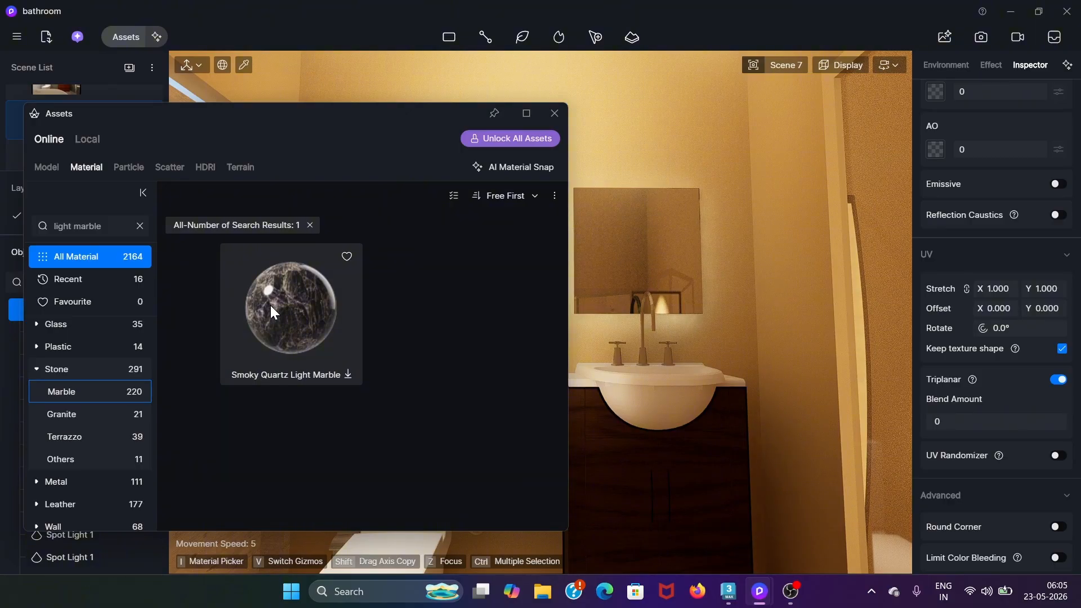
left_click_drag(298, 115, 1062, 123)
left_click(97, 161)
left_click(1030, 350)
left_click_drag(968, 129, 883, 122)
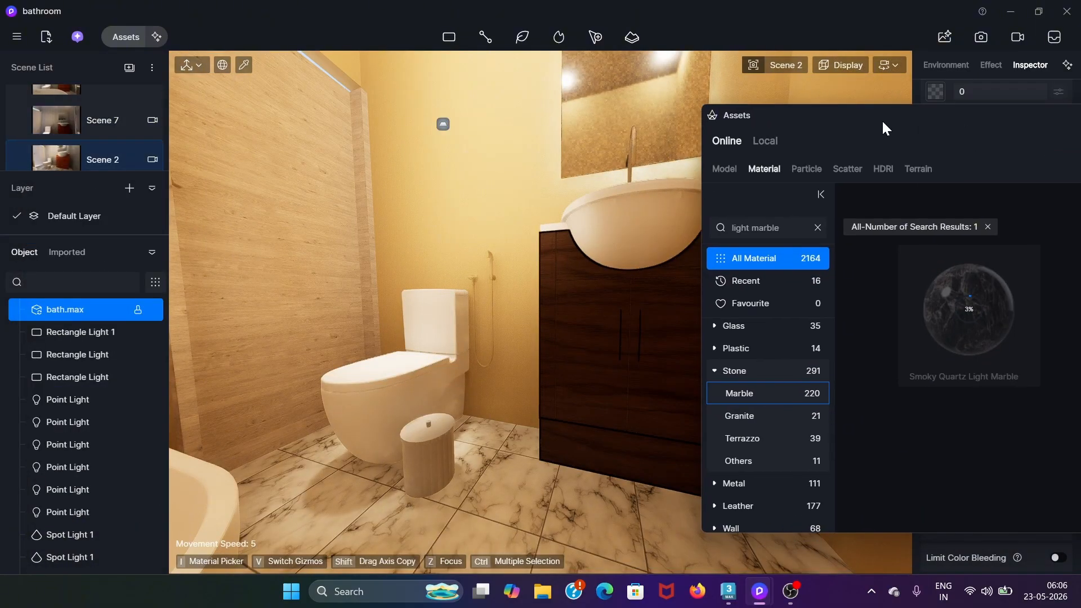
left_click(790, 592)
left_click(760, 592)
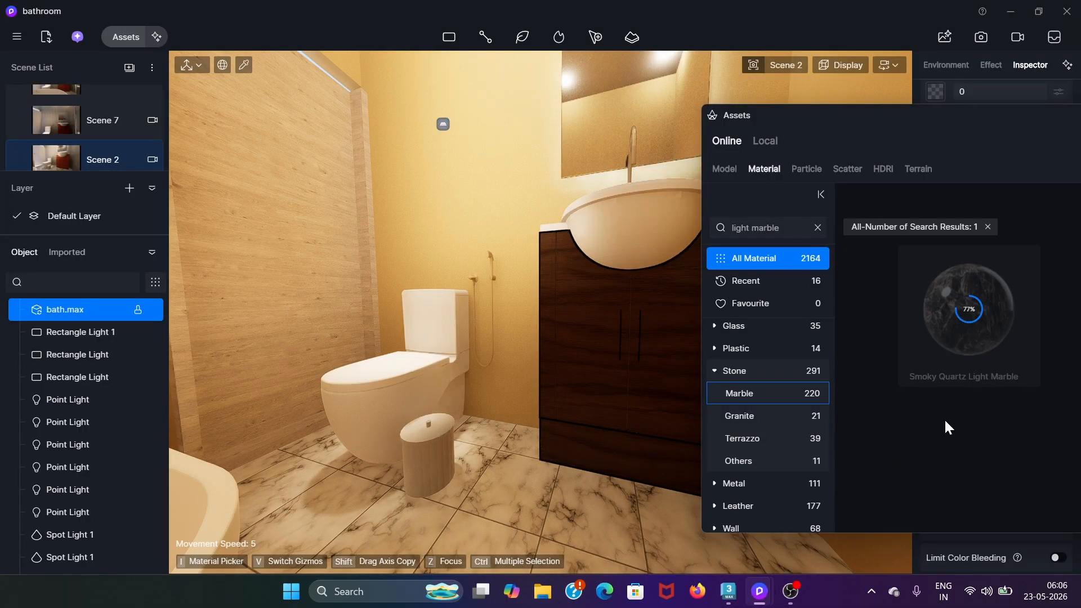
Apply Smoky Quartz Light Marble to the bathroom floor, close the material library and enable Triplanar mapping for the floor
left_click_drag(969, 315, 435, 519)
left_click(431, 517)
left_click_drag(873, 127, 612, 148)
left_click(969, 137)
key("Escape")
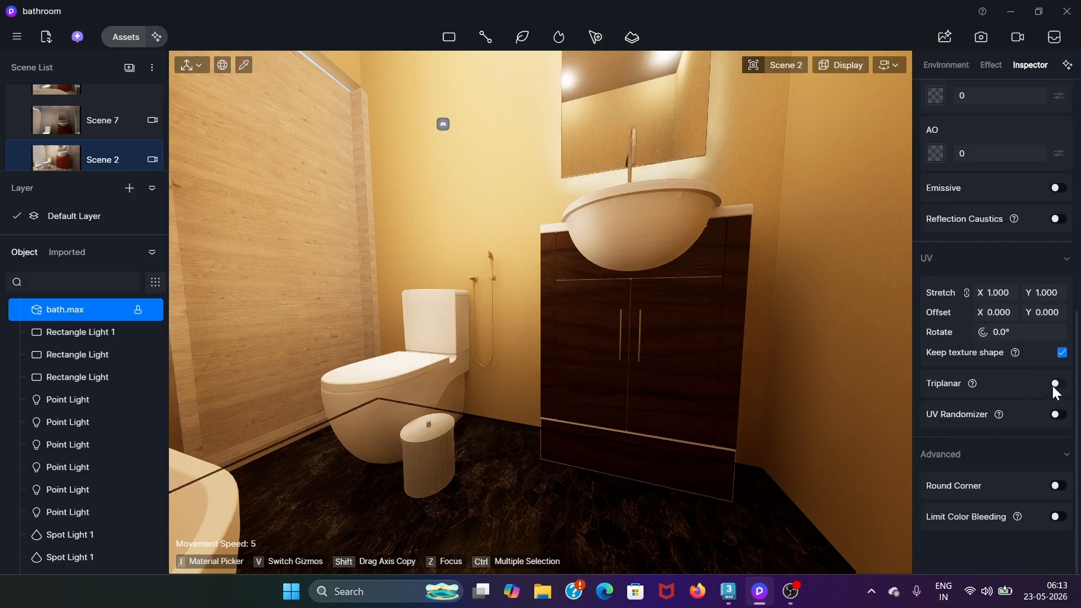
left_click(1056, 384)
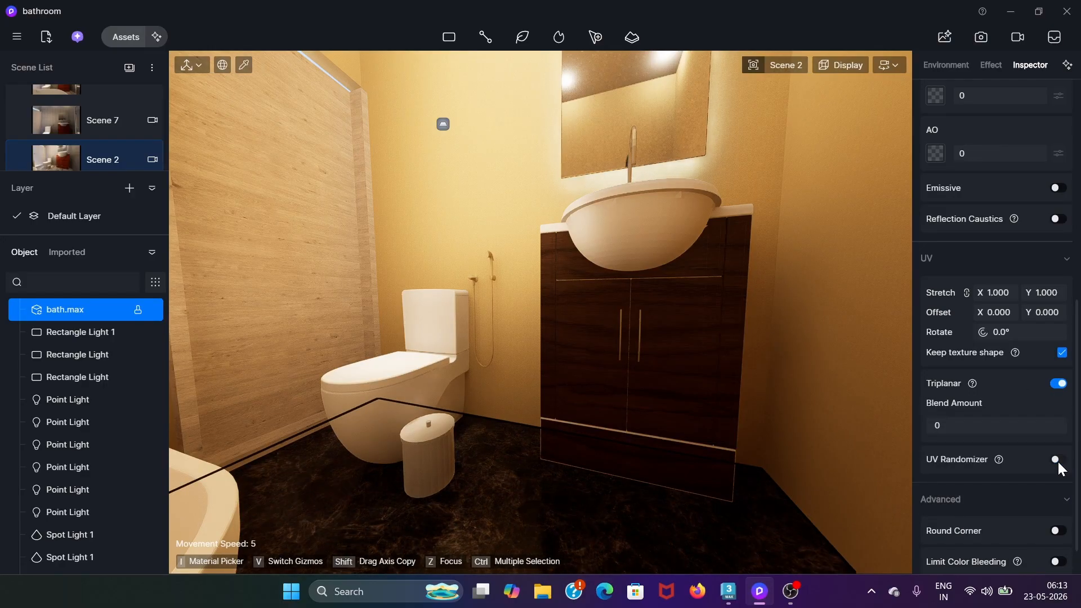
Show Scene 6, set the floor marble's specular to 0.3 and select the waste bin's material
scroll(53, 147, "down", 2)
left_click(54, 149)
scroll(50, 136, "down", 2)
left_click(54, 146)
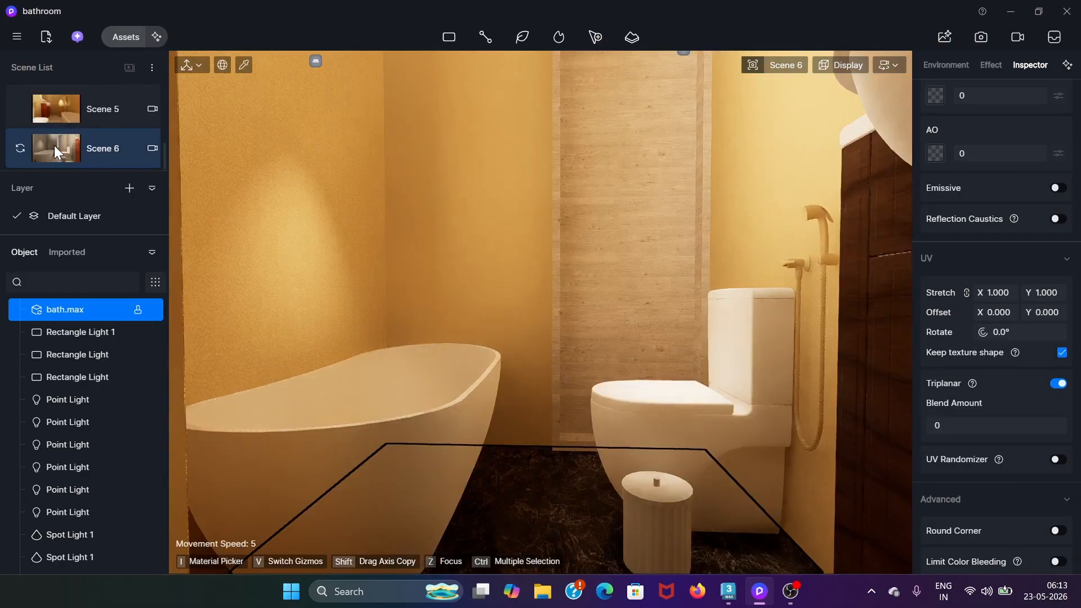
scroll(998, 193, "up", 3)
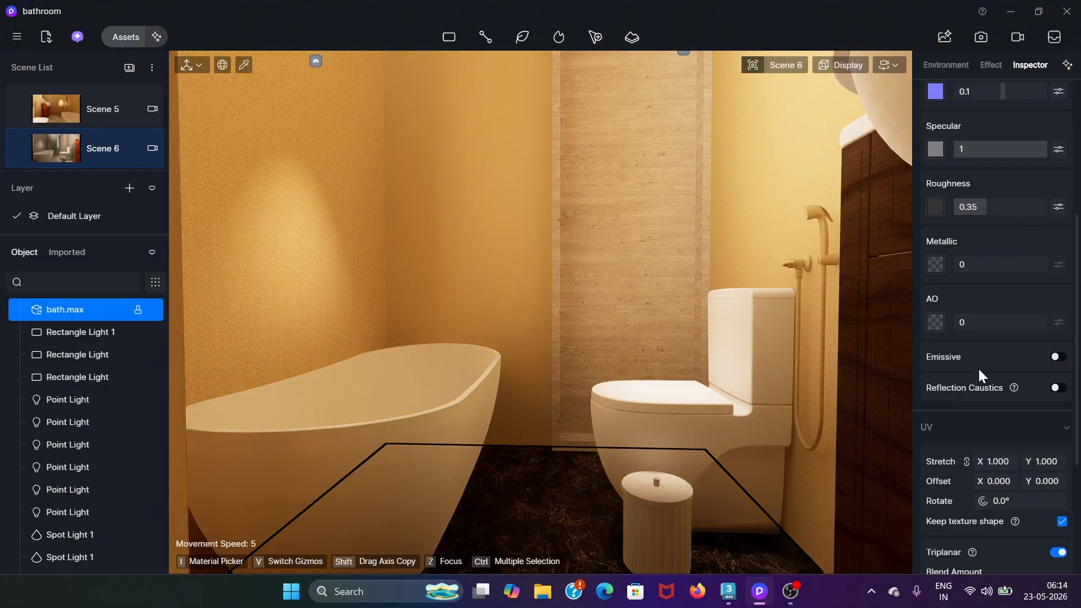
scroll(1000, 268, "up", 2)
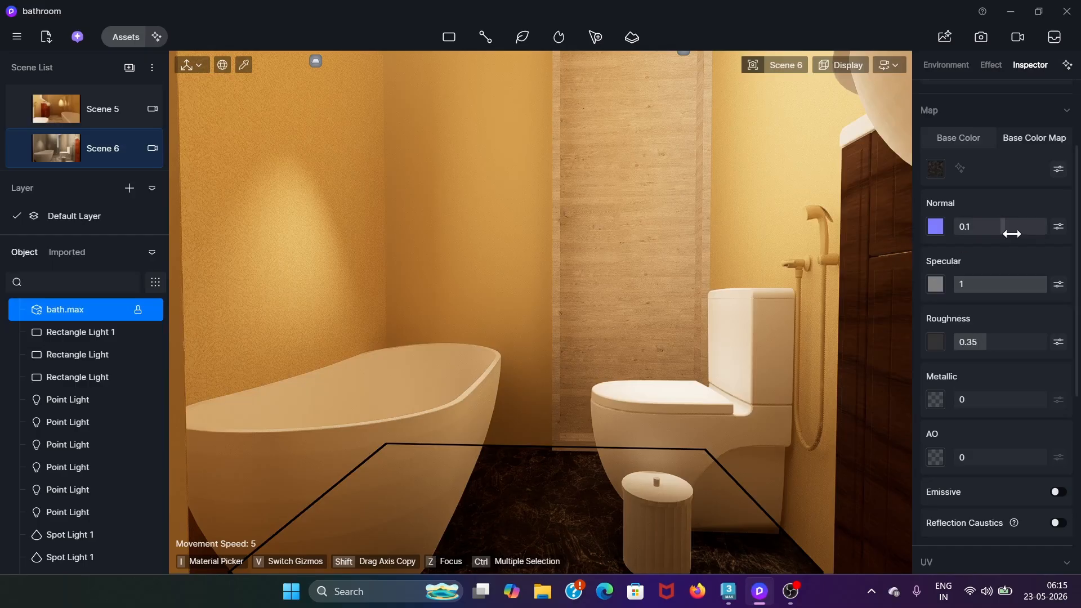
left_click(997, 288)
type("0.3")
key("Return")
left_click(647, 512)
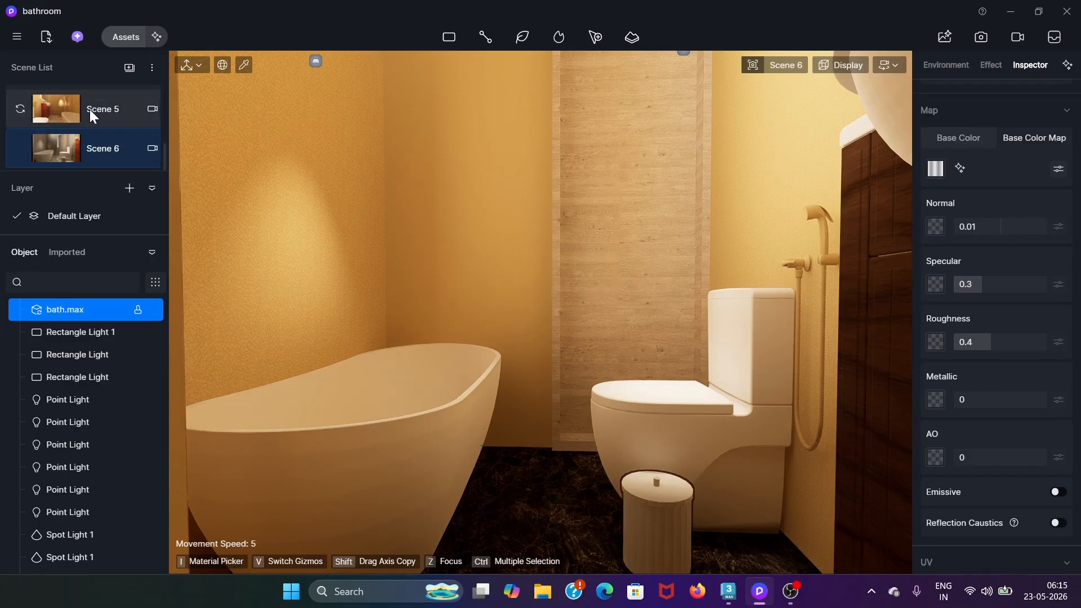
Examine the new floor and cabinet materials in the saved scenes from Scene 5 back to Scene 1
left_click(59, 111)
scroll(52, 100, "up", 1)
left_click(53, 100)
scroll(51, 101, "up", 1)
left_click(49, 101)
scroll(47, 100, "up", 1)
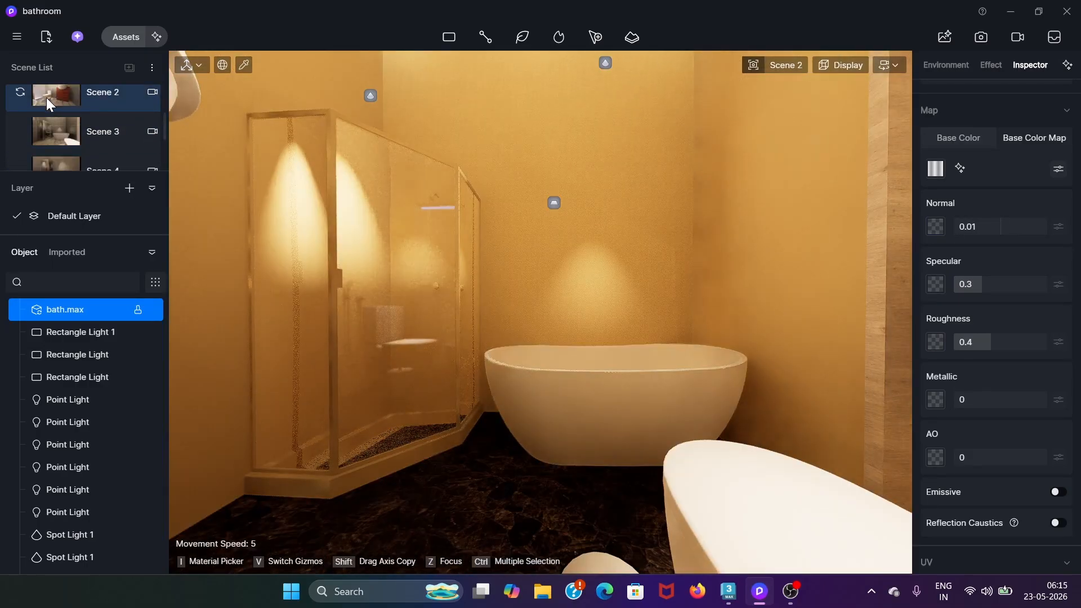
left_click(46, 96)
scroll(46, 96, "up", 1)
left_click(46, 100)
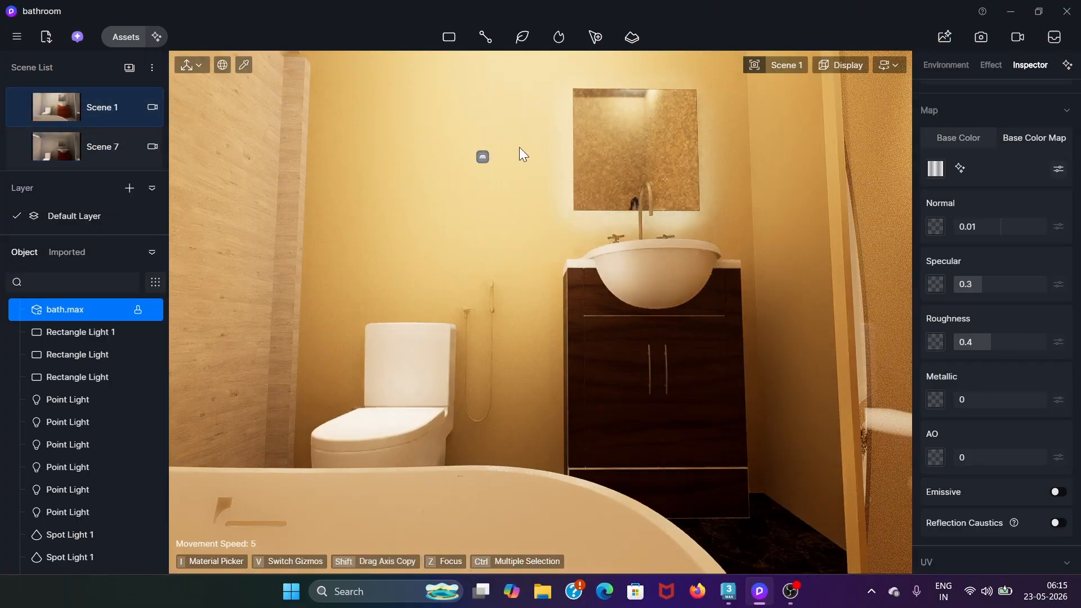
Select the rectangle light above the toilet in Scene 1 and switch the display mode to wireframe
left_click(483, 157)
mouse_move(842, 65)
left_click(831, 163)
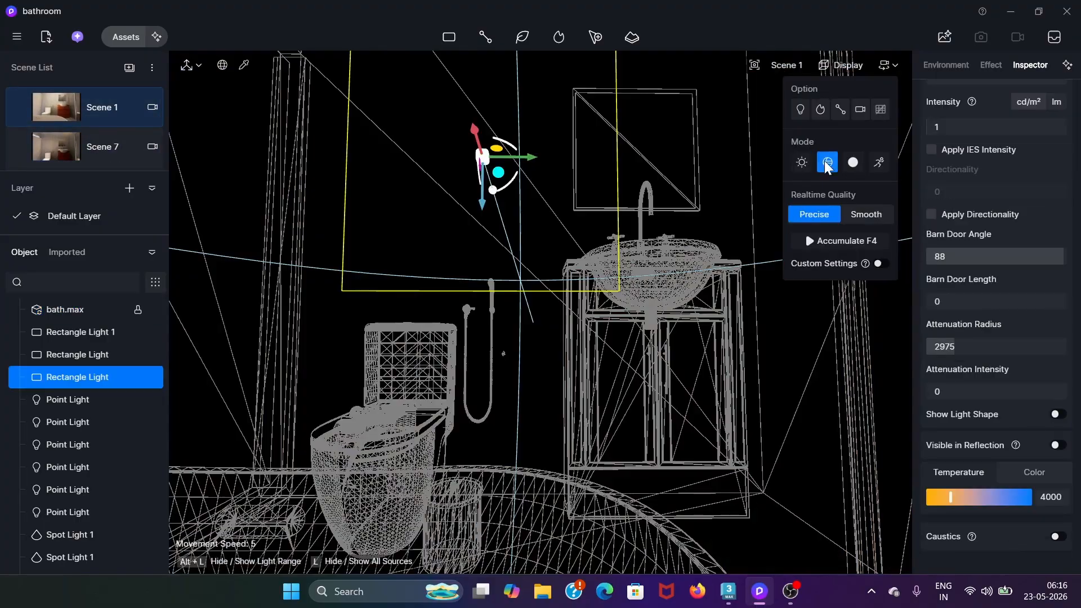
Return to shaded display in Scene 1 and set the temperature of the rectangle light above the toilet to 3500
left_click(55, 109)
left_click(68, 400)
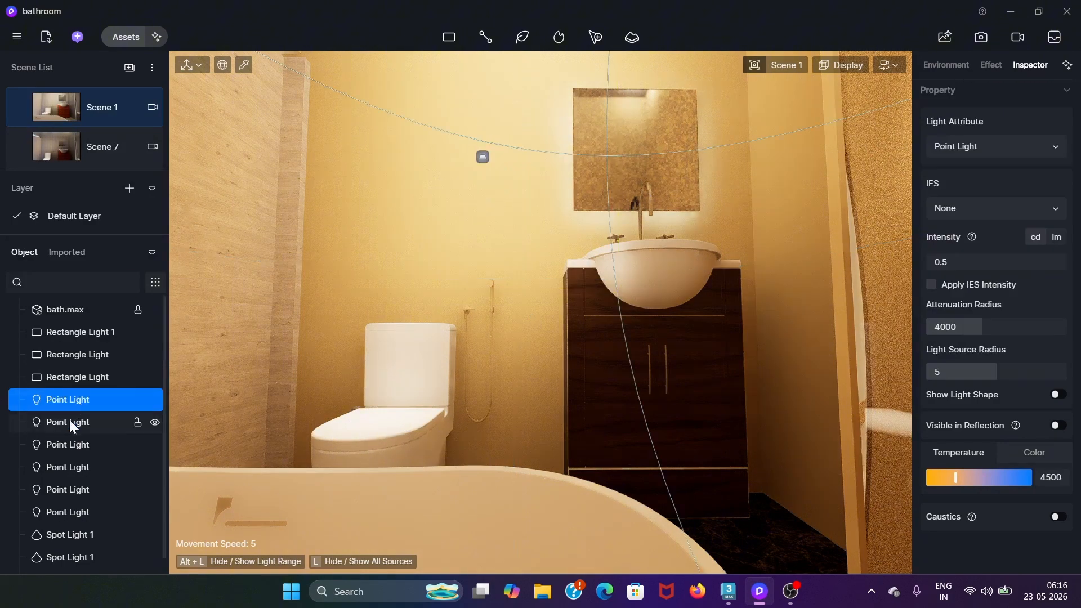
left_click(78, 535)
left_click(486, 157)
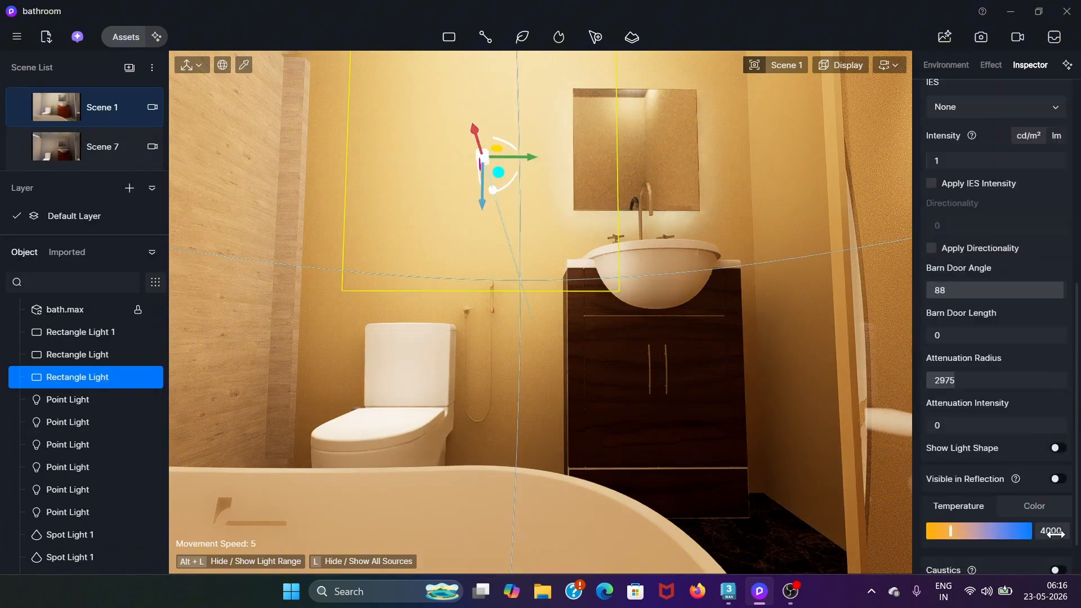
left_click(1059, 478)
type("35")
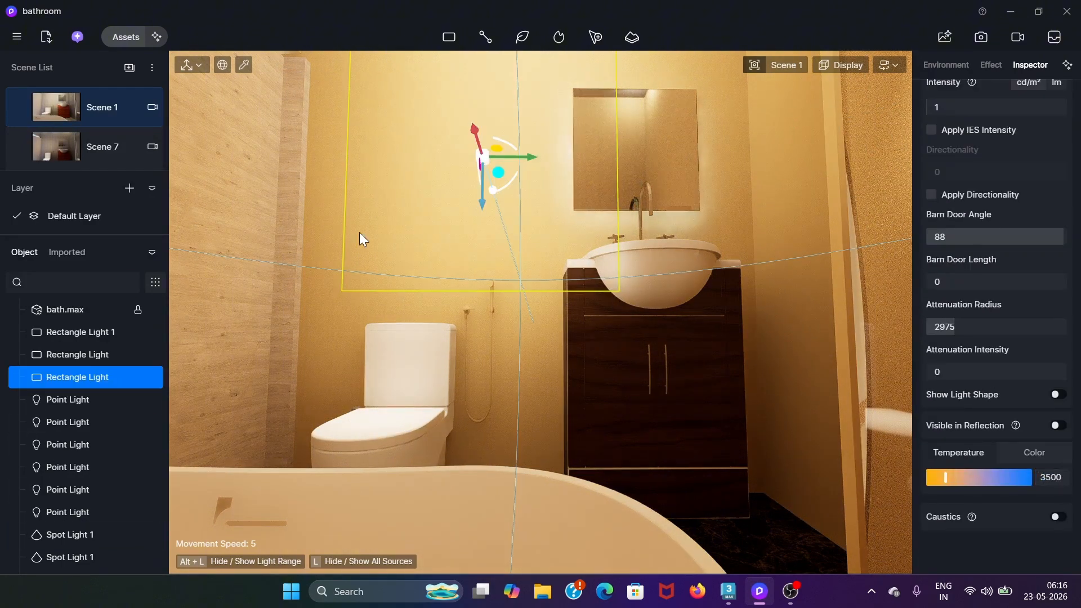
Check both spot lights' settings and set the temperature of the middle rectangle light in the object list to 3500
left_click(78, 535)
scroll(983, 226, "up", 3)
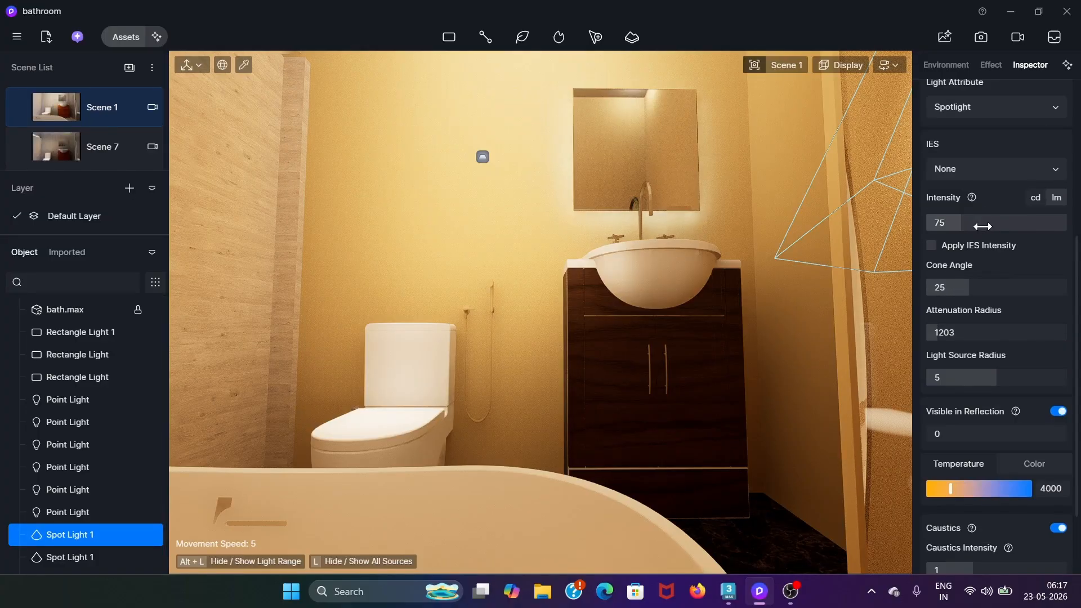
left_click(63, 558)
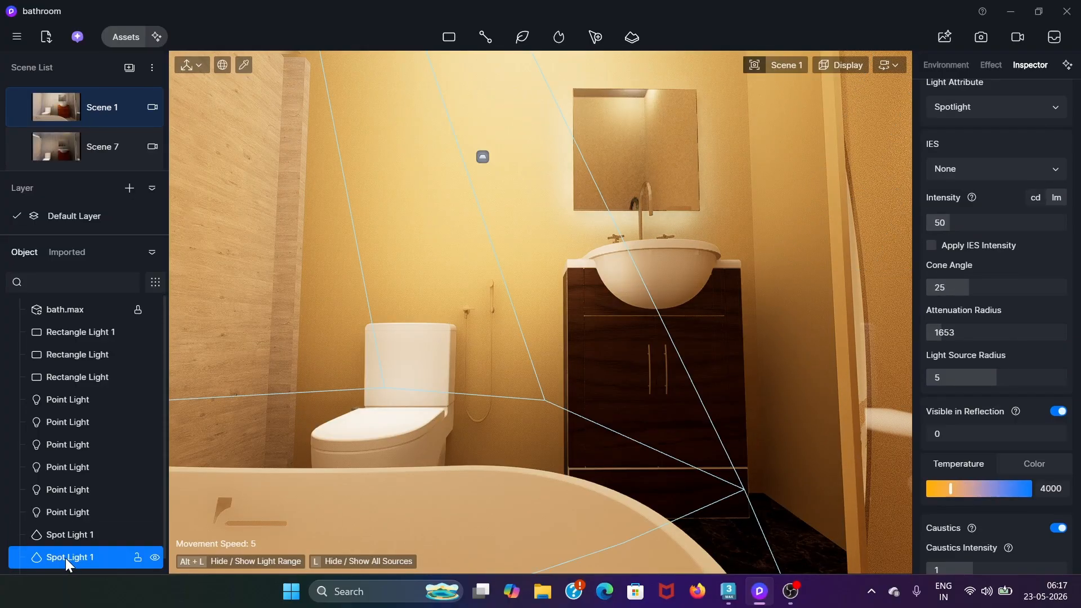
left_click(73, 383)
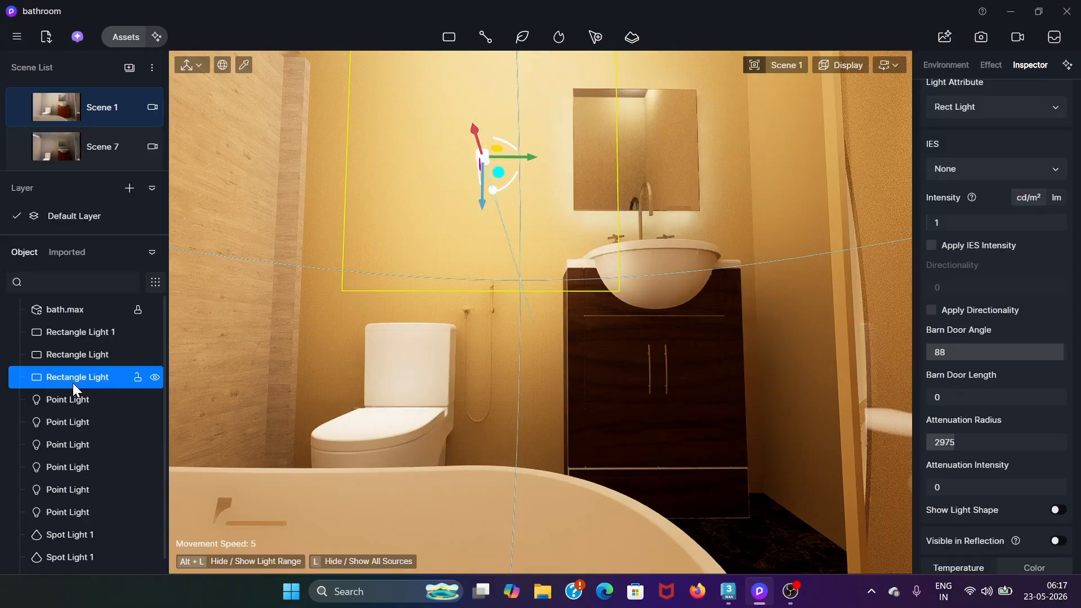
left_click(49, 355)
left_click(1053, 526)
type("35")
Set Rectangle Light 1's intensity to 1 and temperature to 3500, and save the project
left_click(73, 332)
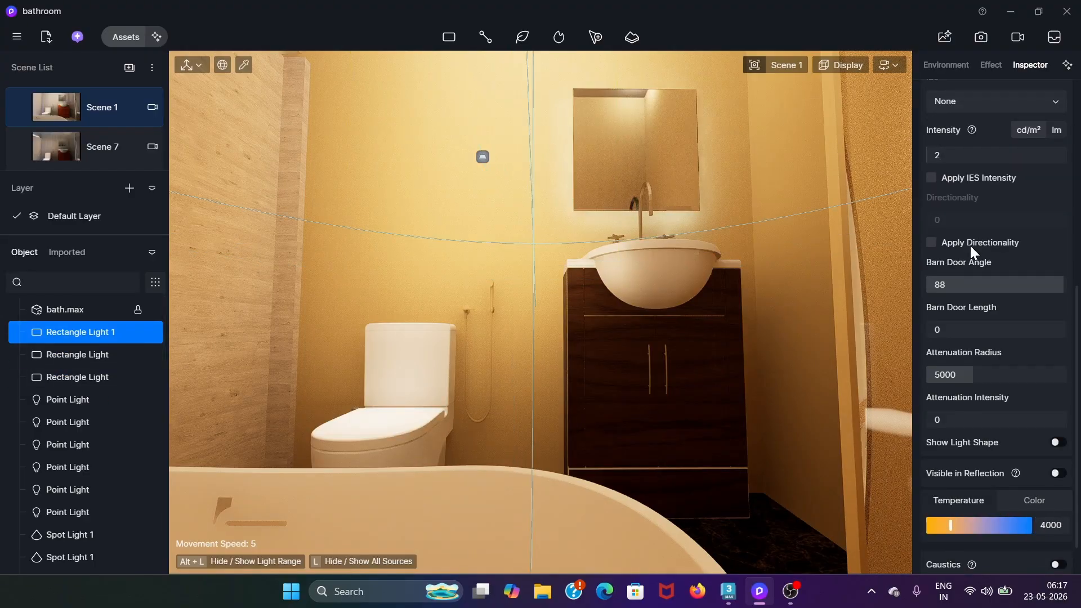
left_click(1055, 525)
type("3500")
key("Return")
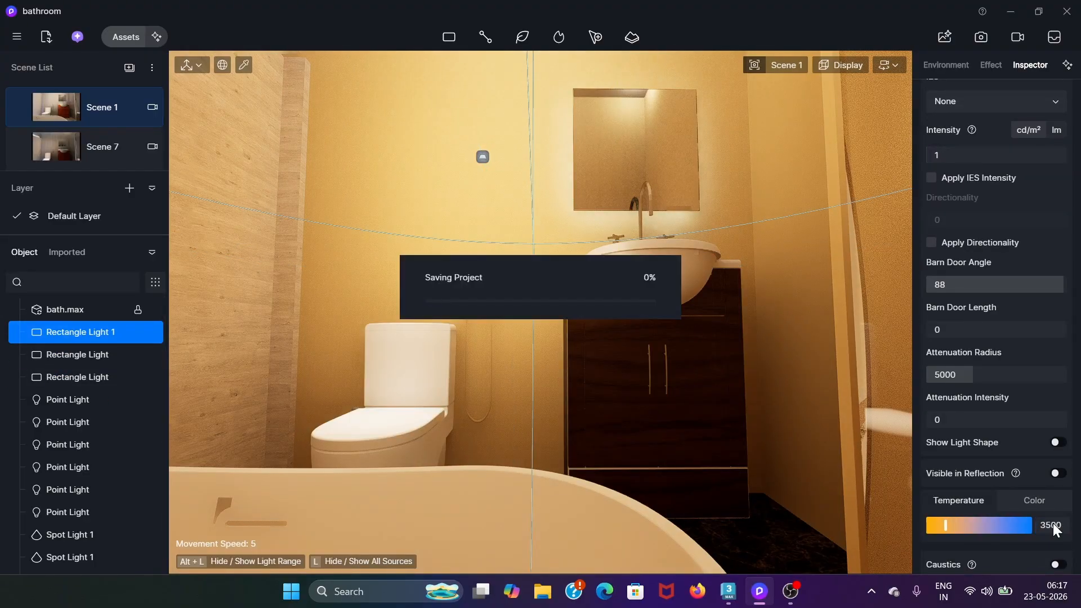
Show Scene 4 and browse the Water materials in the online asset library
scroll(53, 147, "down", 2)
left_click(60, 147)
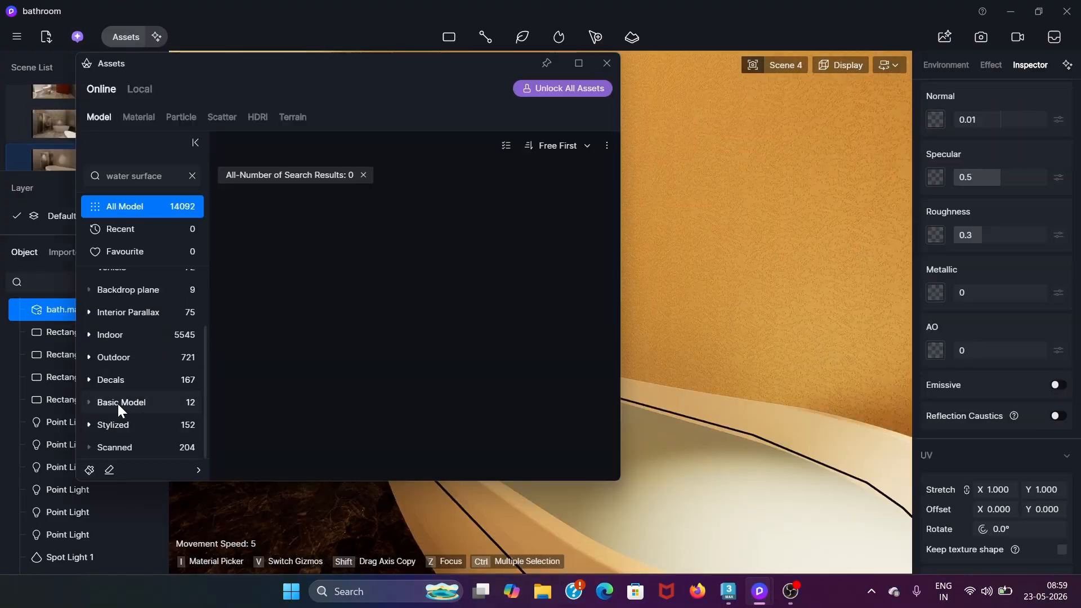
left_click(56, 105)
scroll(62, 338, "down", 5)
left_click(27, 374)
left_click(109, 165)
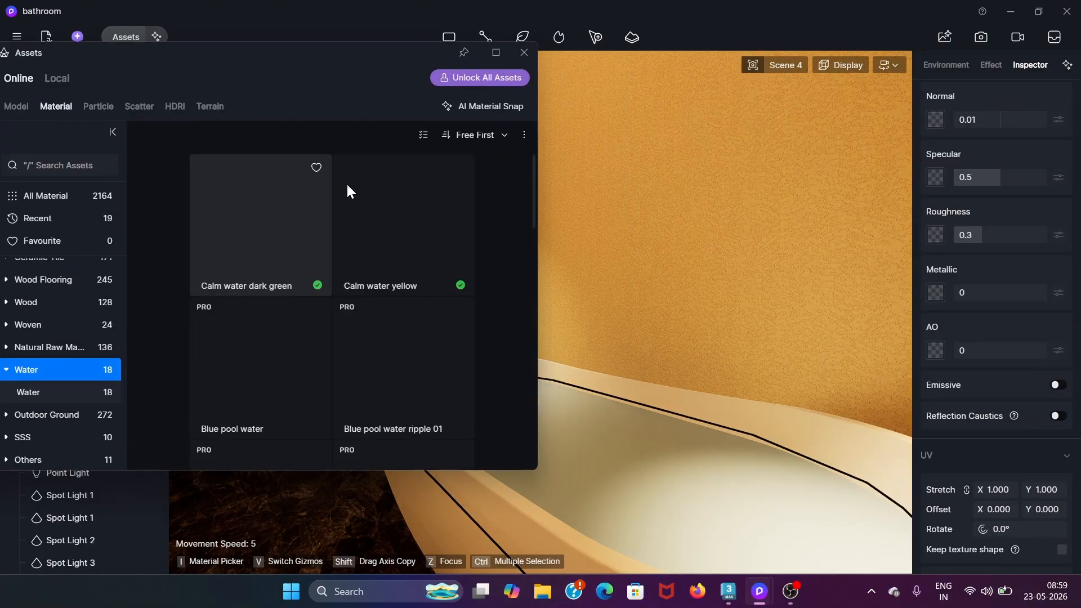
Try Calm water dark green and Calm water yellow on the water surface inside the bathtub
left_click(288, 229)
left_click(743, 493)
left_click(398, 225)
left_click(735, 505)
scroll(391, 361, "down", 3)
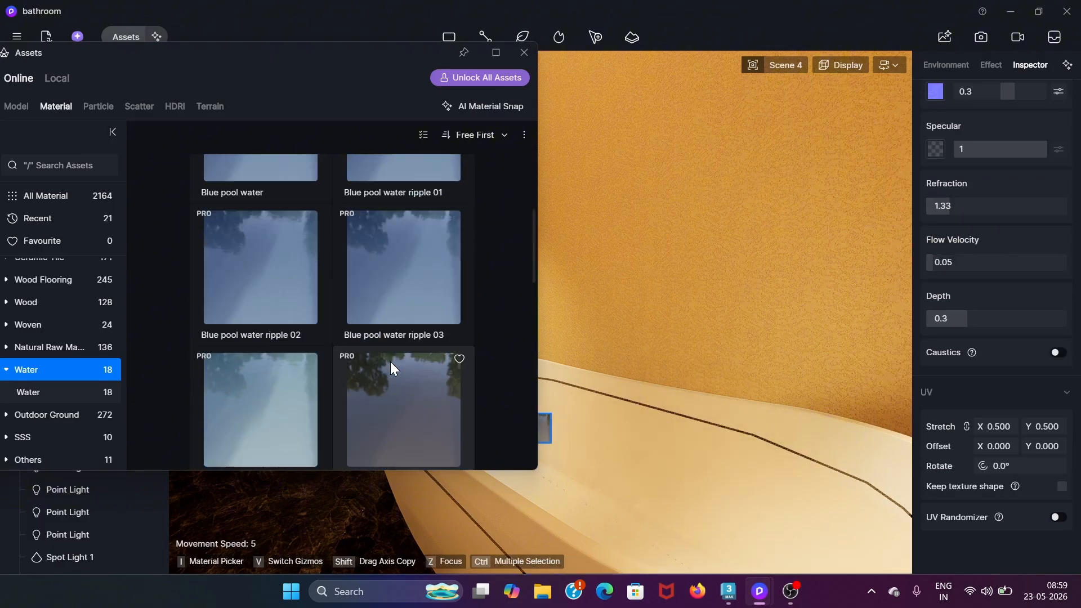
scroll(260, 330, "up", 3)
Apply Calm water dark green to the bathtub's water surface and save the project
left_click(261, 226)
left_click(636, 470)
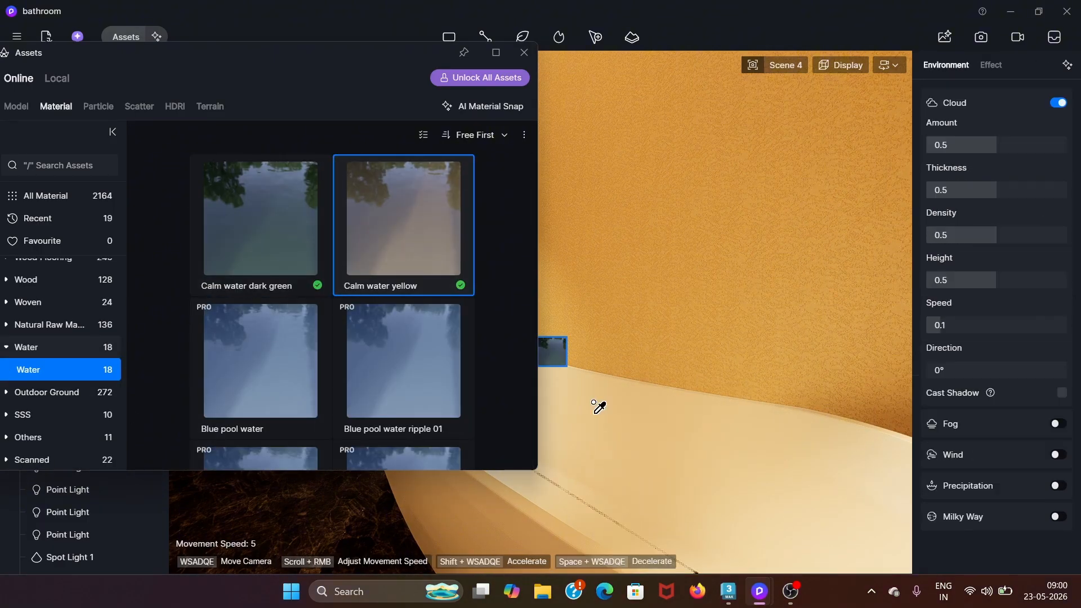
left_click(261, 226)
left_click(727, 498)
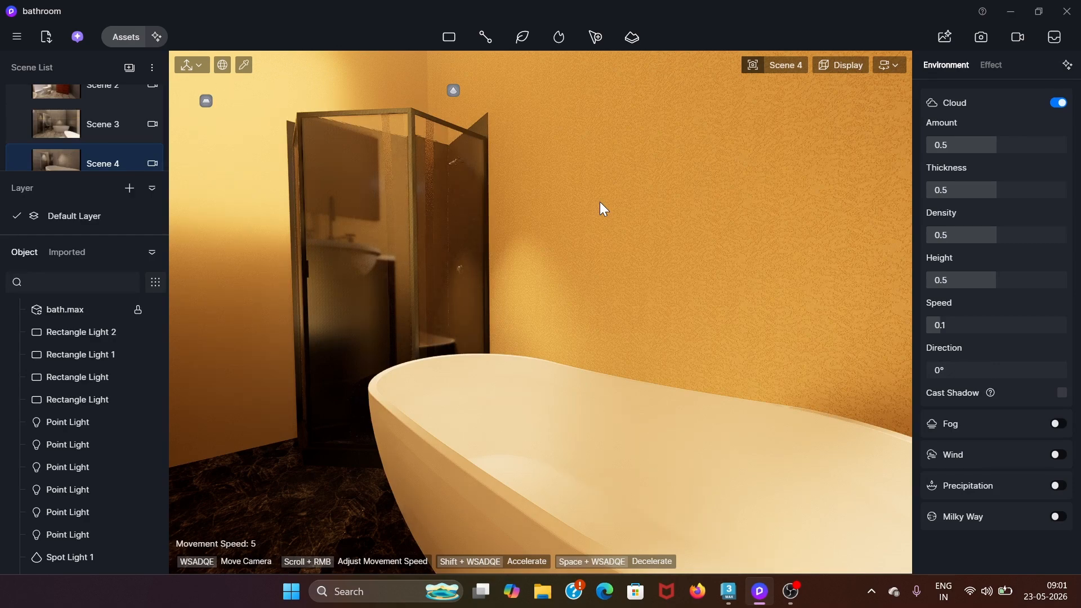
left_click(663, 524)
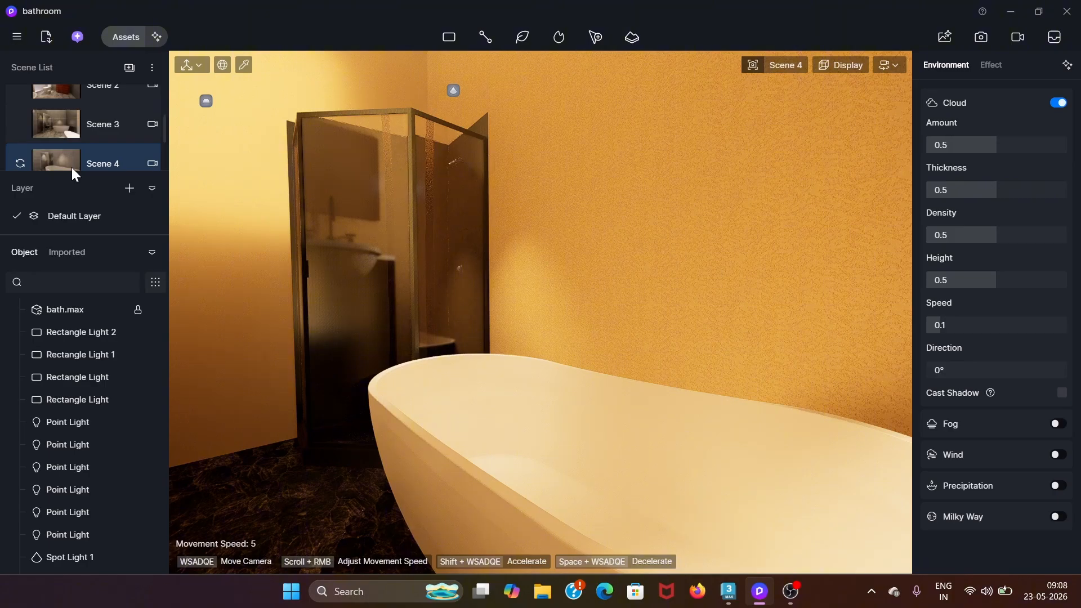
key("ctrl+s")
Try manual exposure values of -0.5 and -0.8 in Scene 4
left_click(798, 71)
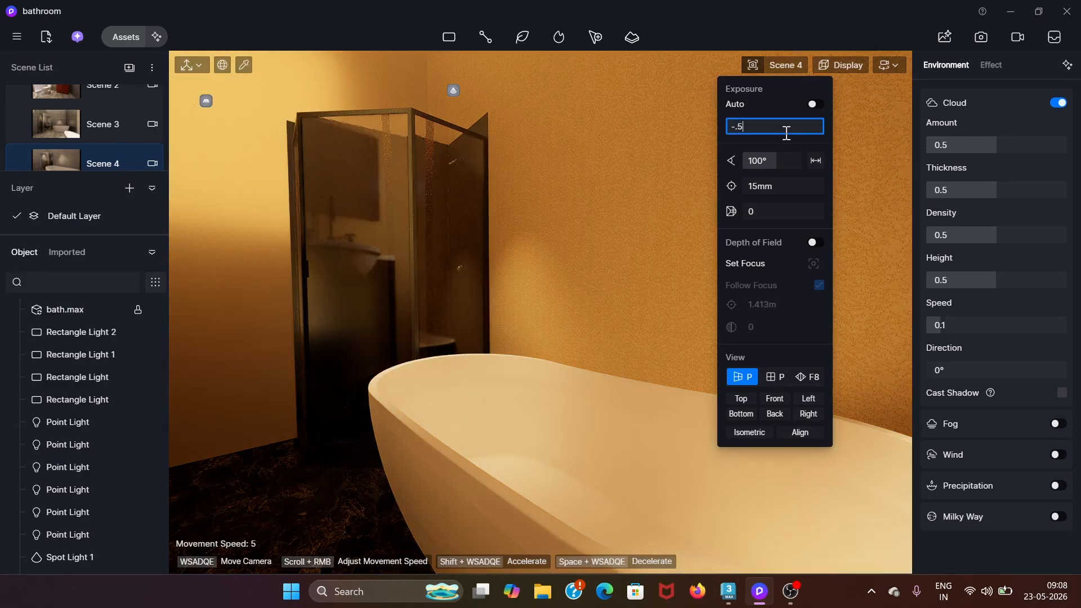
left_click(787, 133)
type("-.5")
key("Return")
left_click(786, 133)
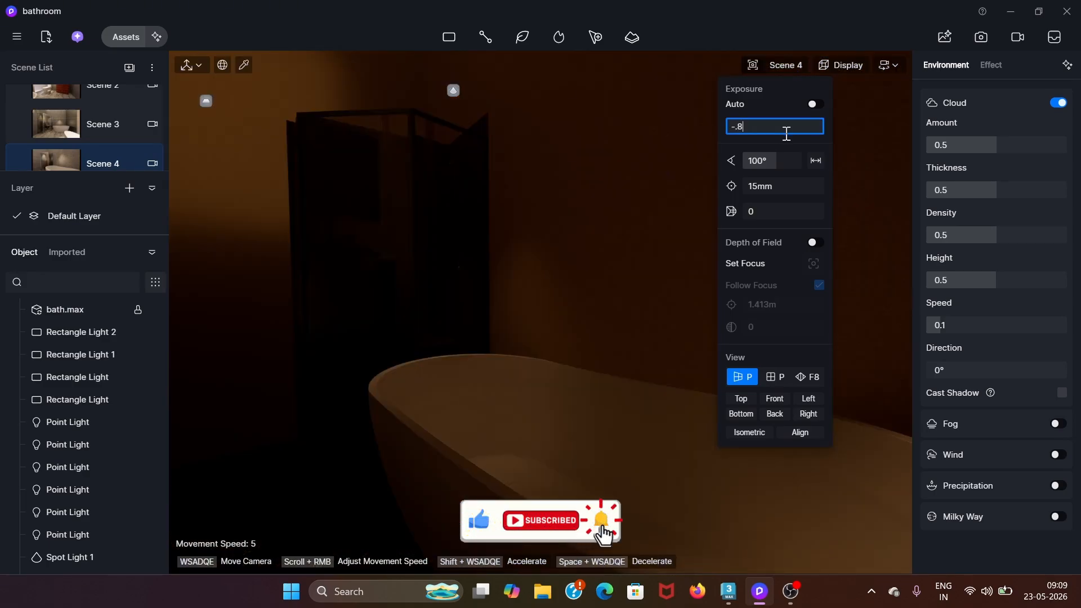
type("-.8")
key("Return")
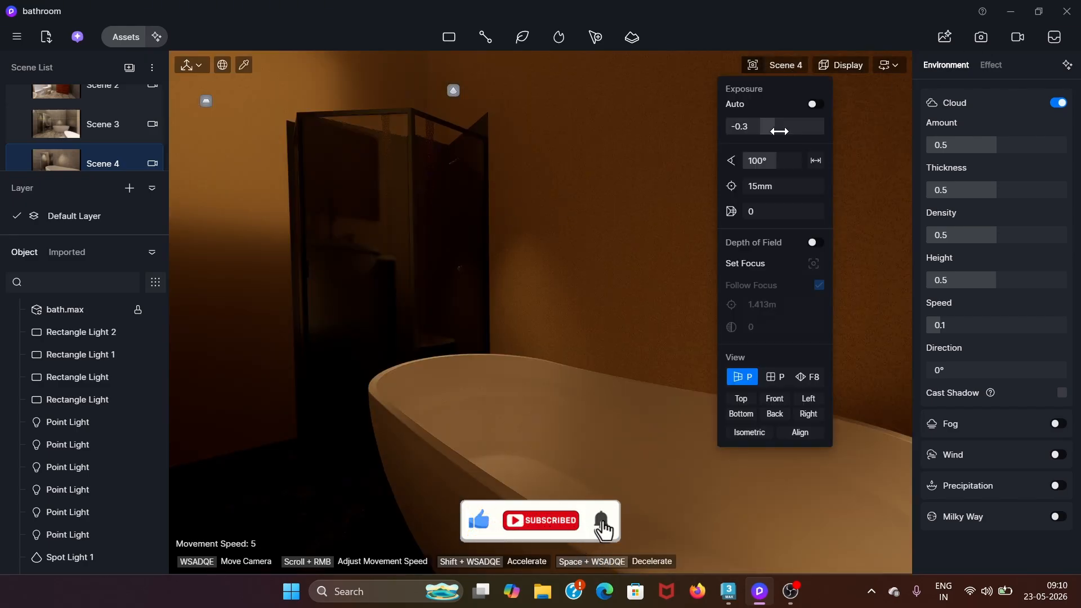
Set the manual exposure of Scene 4 to -0.1
left_click(784, 130)
type("-.1")
key("Return")
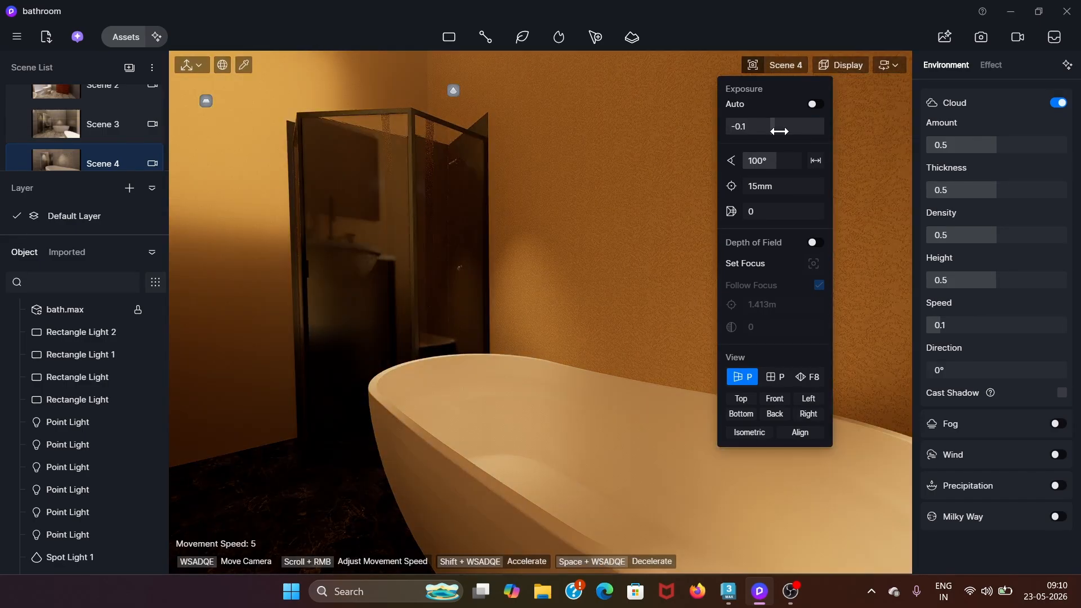
Examine the bathtub water material and the light settings of Spot Lights 1, 2 and 3 in Scene 4
left_click(537, 451)
scroll(997, 338, "down", 10)
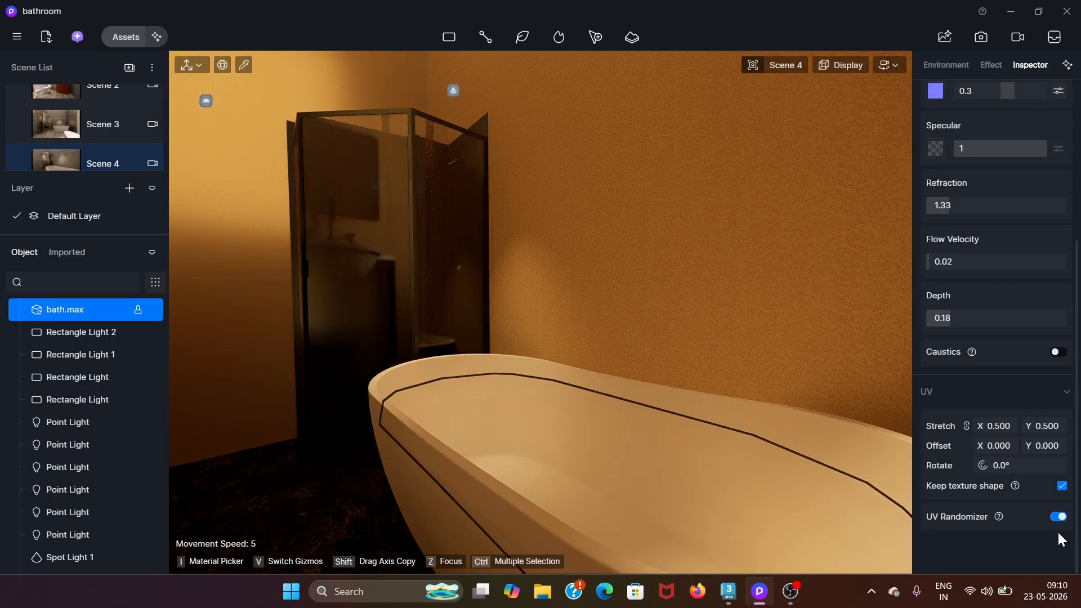
left_click(833, 385)
key("Escape")
left_click(72, 556)
scroll(73, 557, "down", 2)
left_click(83, 524)
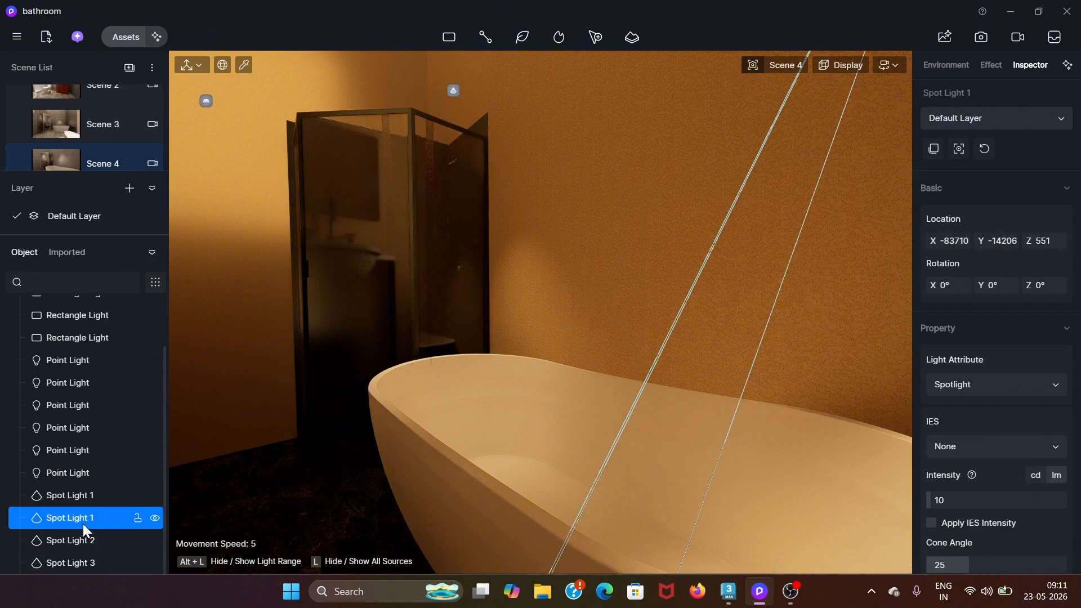
scroll(972, 503, "down", 4)
left_click(69, 542)
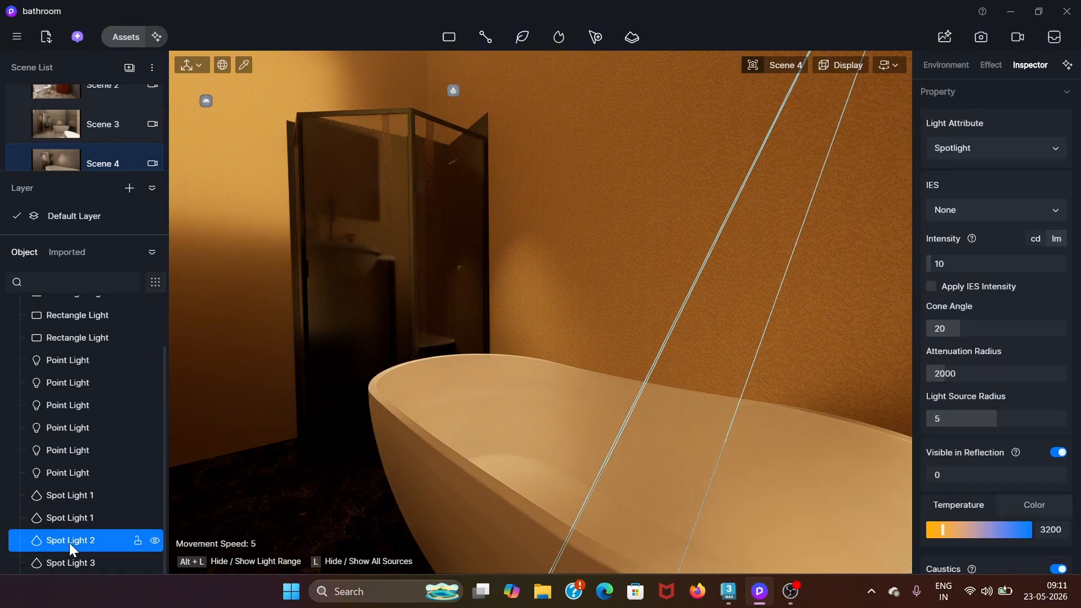
left_click(68, 563)
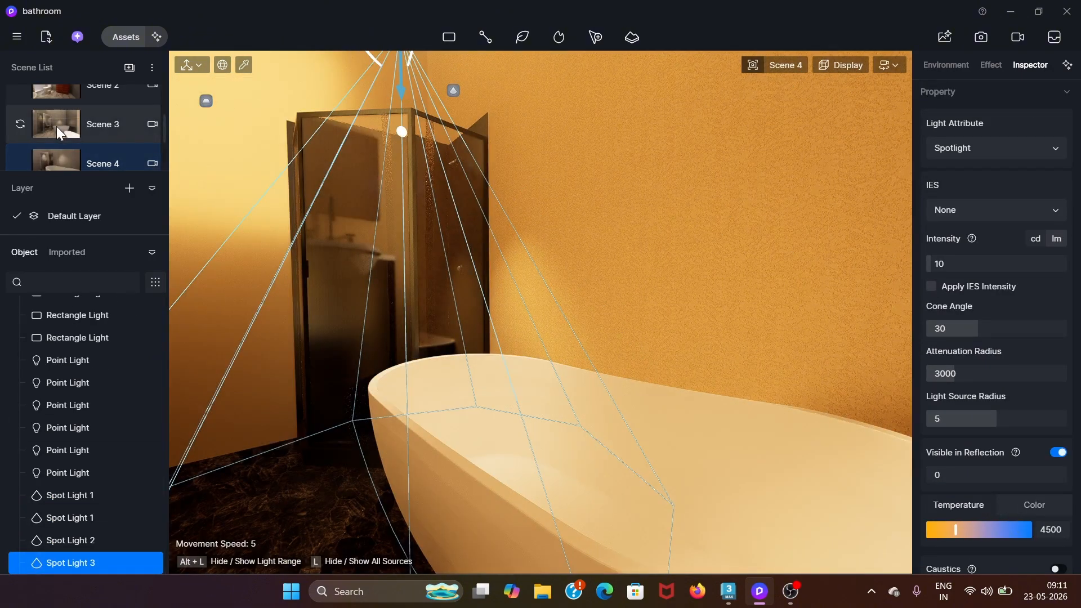
Show Scene 3, shift the rectangle light above the bathtub slightly sideways and save the project
left_click(56, 126)
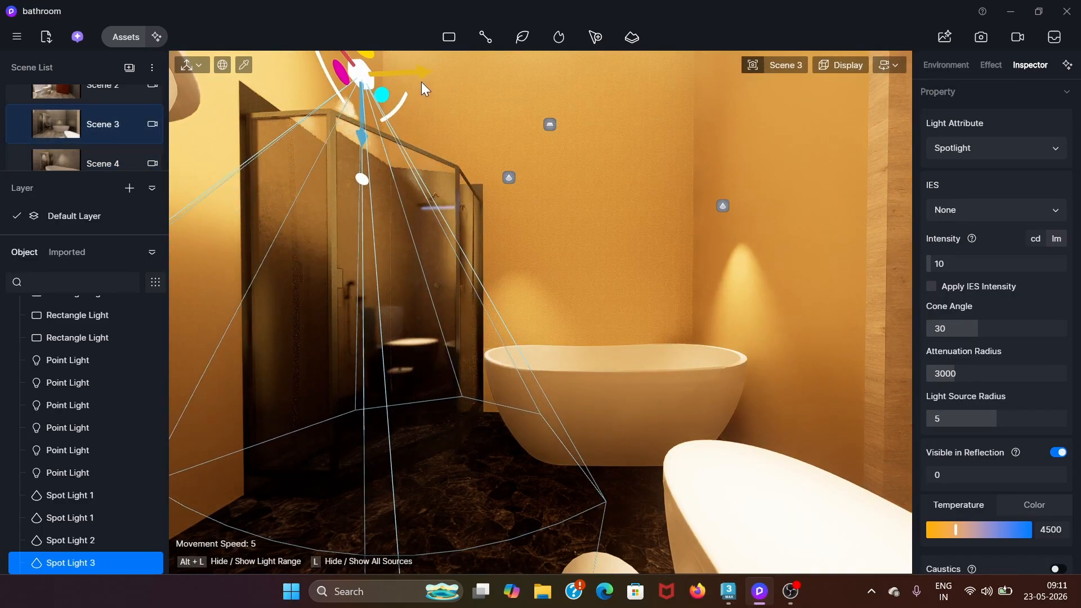
left_click(509, 178)
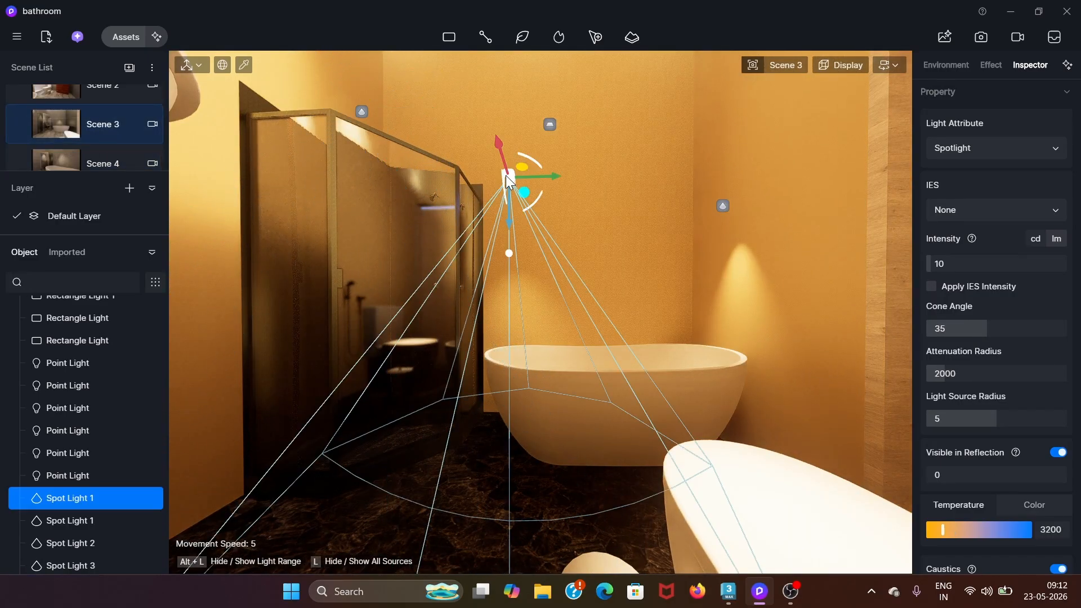
left_click(549, 127)
key("ctrl+s")
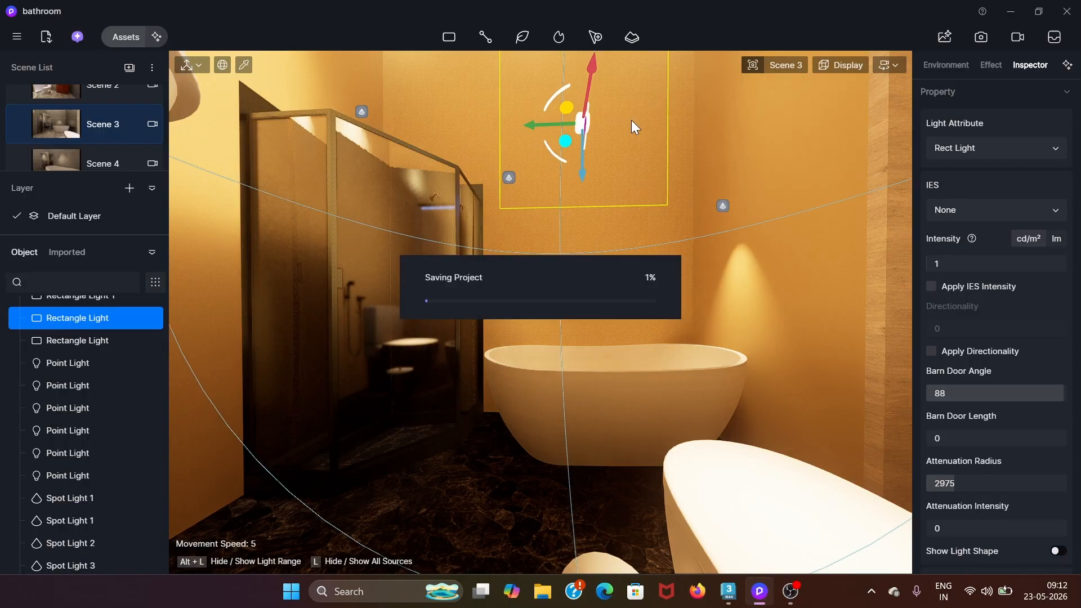
Reposition Spot Light 3 beside the shower enclosure and save the project
left_click(362, 112)
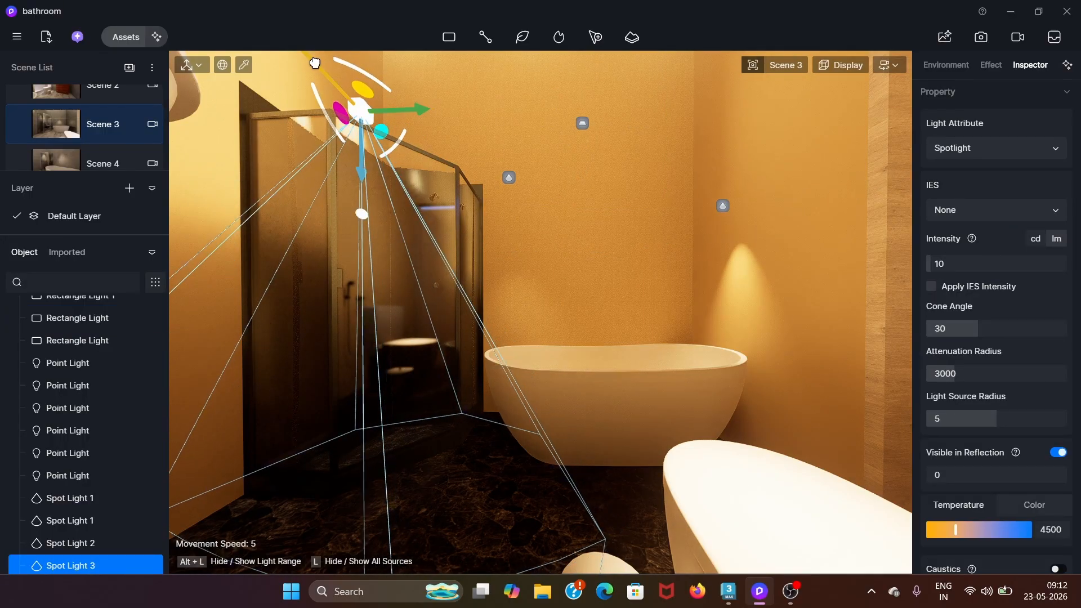
left_click_drag(315, 63, 366, 158)
left_click(676, 449)
key("ctrl+s")
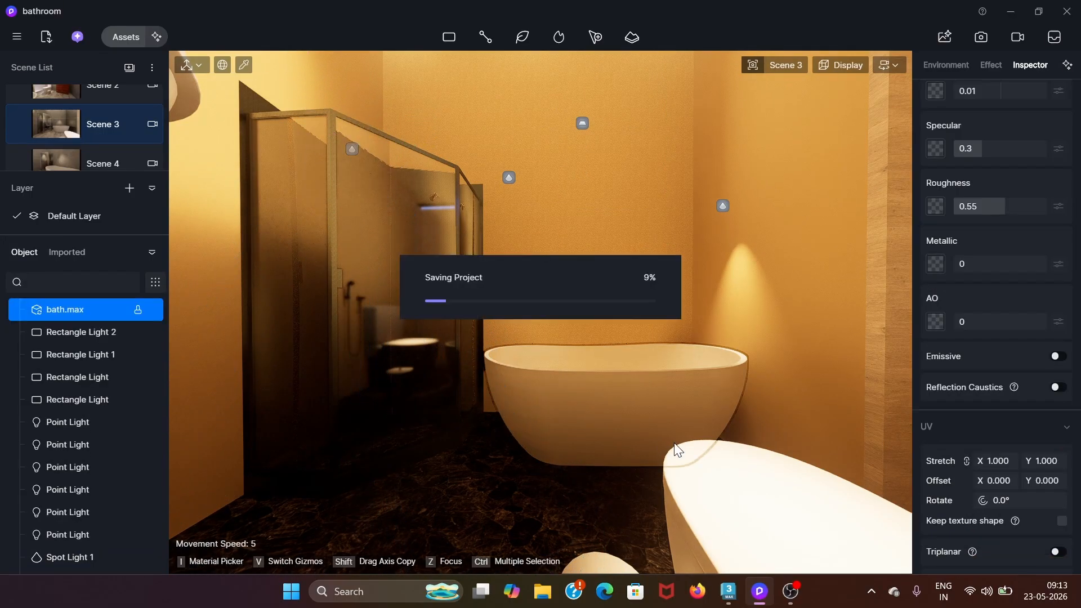
Toggle Spot Light 3's visibility to compare its effect on the shower
left_click(352, 149)
left_click(154, 565)
left_click(154, 566)
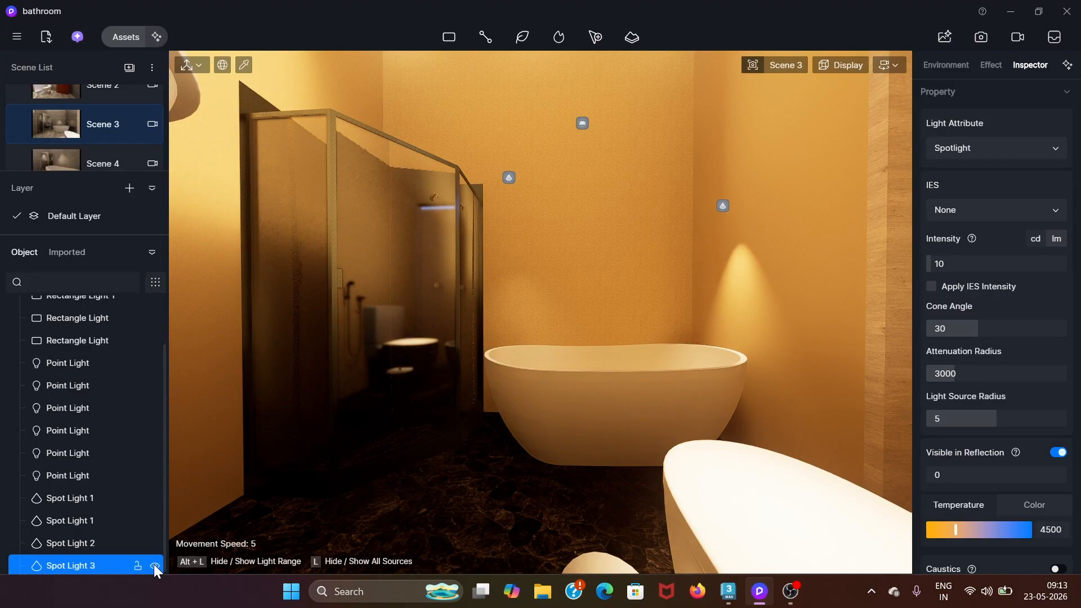
Try an attenuation radius of 2000 on Spot Light 3, then set it to 3000 with a cone angle of 25
left_click(984, 374)
type("2000")
key("Return")
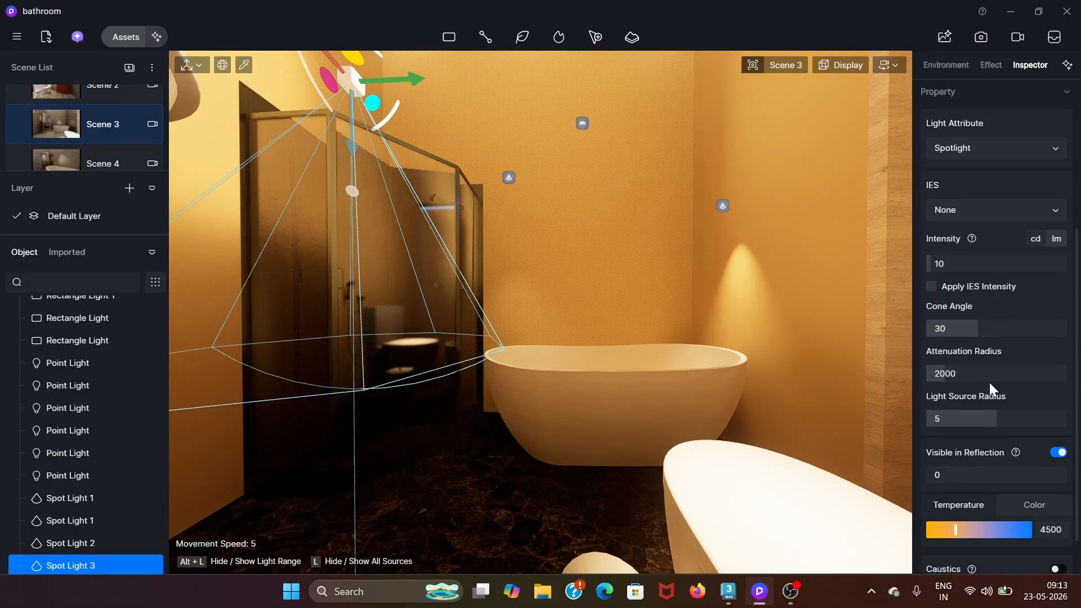
left_click_drag(988, 374, 994, 374)
left_click_drag(986, 329, 977, 328)
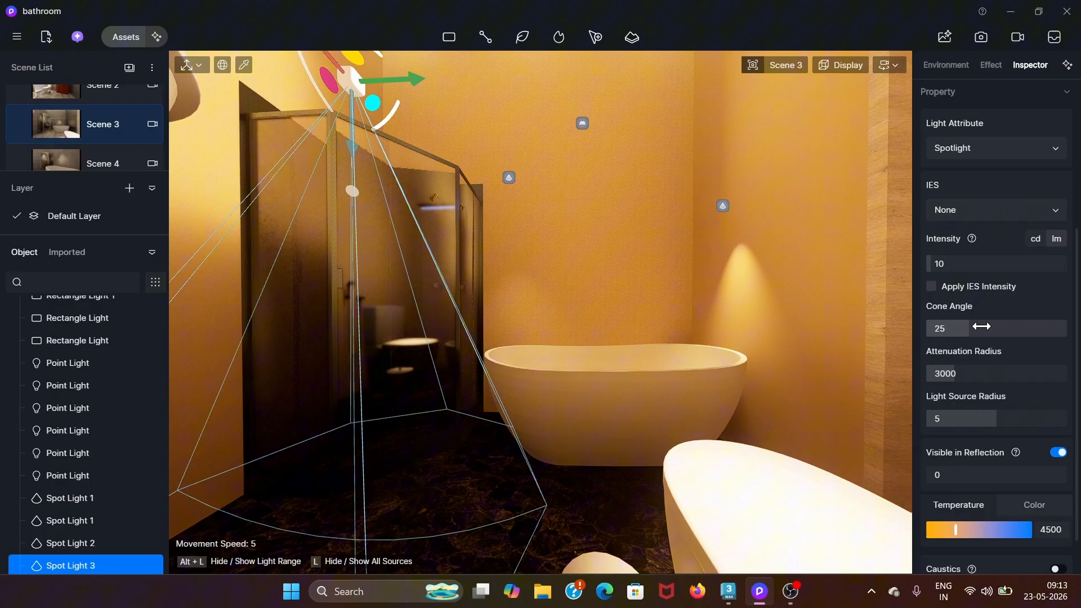
Switch to the top view and reduce Spot Light 3's attenuation radius to 1426
left_click(778, 65)
left_click(741, 399)
left_click_drag(1011, 376, 990, 374)
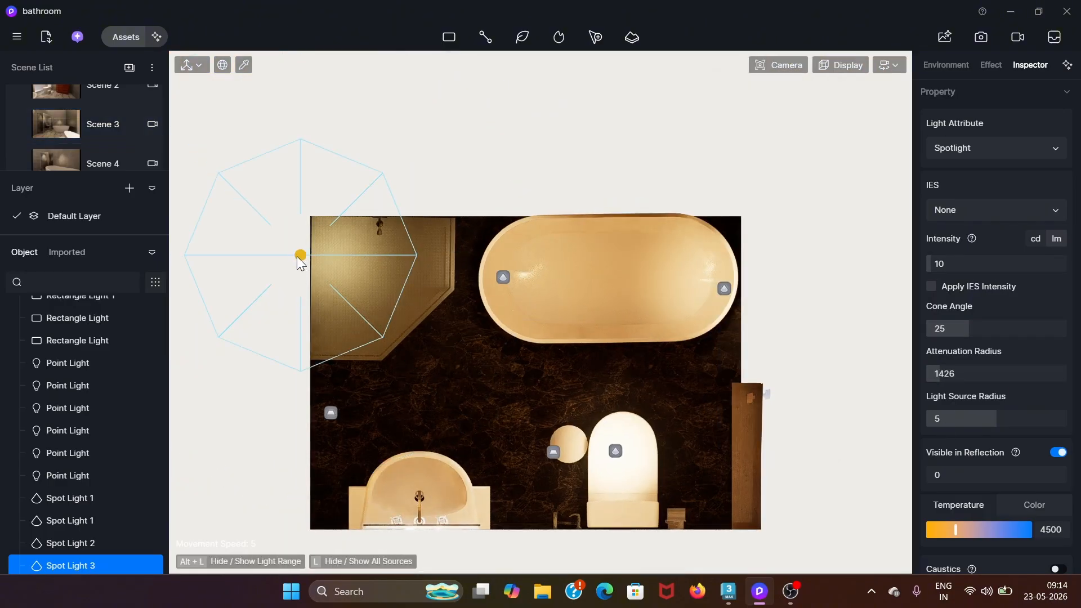
Identify the spot lights in the top view and move Spot Light 3 outside the room beyond the shower corner
left_click(502, 281)
left_click(85, 546)
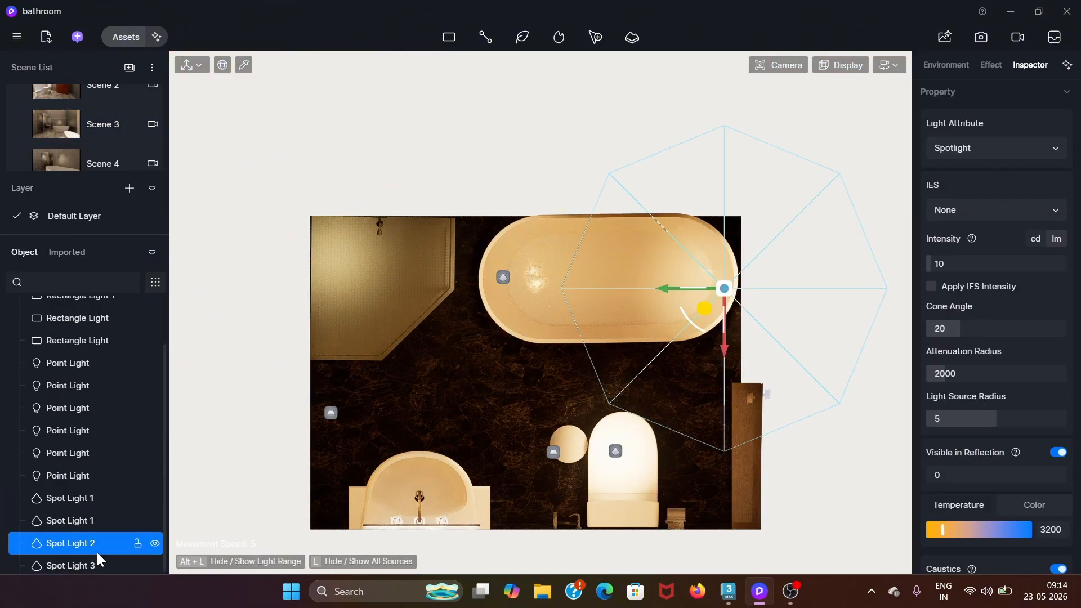
left_click(338, 258)
left_click_drag(338, 259, 255, 156)
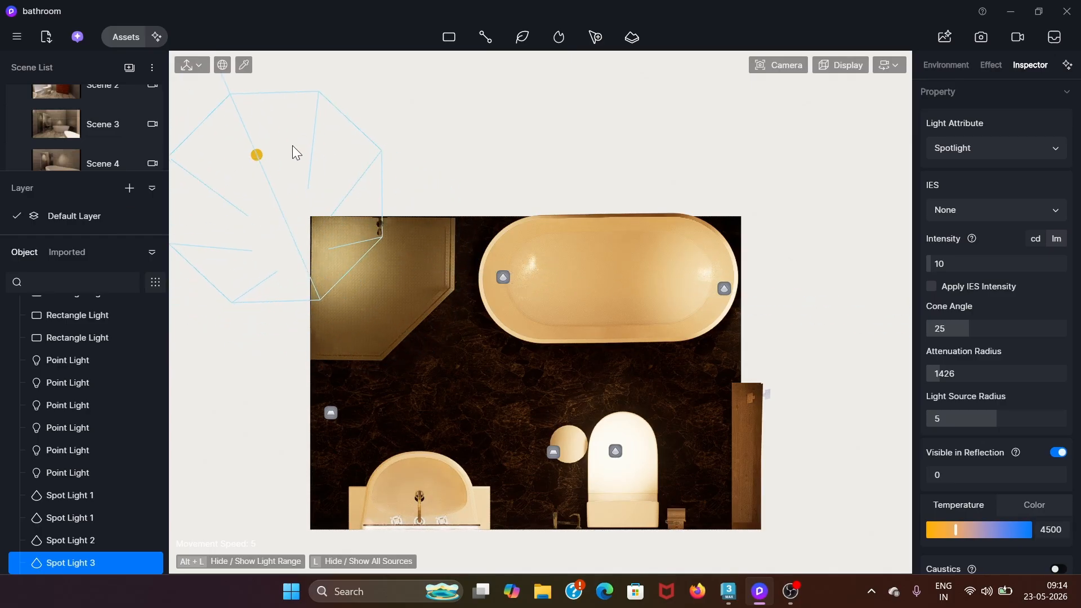
Place a new spot light inside the shower corner in the top view and set its cone angle to 30
left_click(442, 38)
left_click(376, 273)
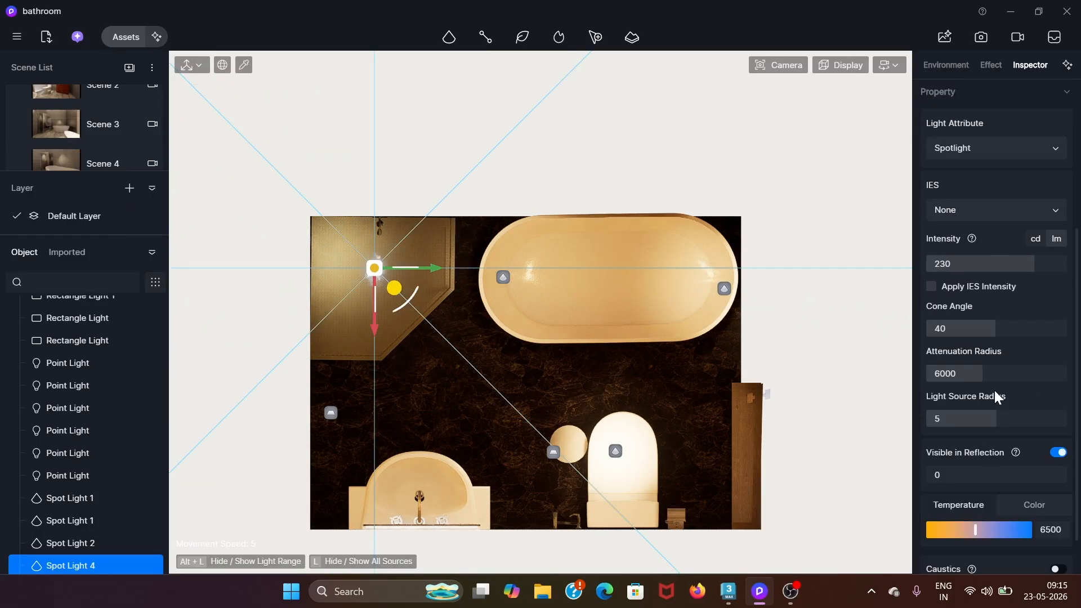
double_click(961, 330)
type("30")
Give the new spot light an attenuation radius of 2500 and a temperature of 3200, with Visible in Reflection turned off
double_click(987, 372)
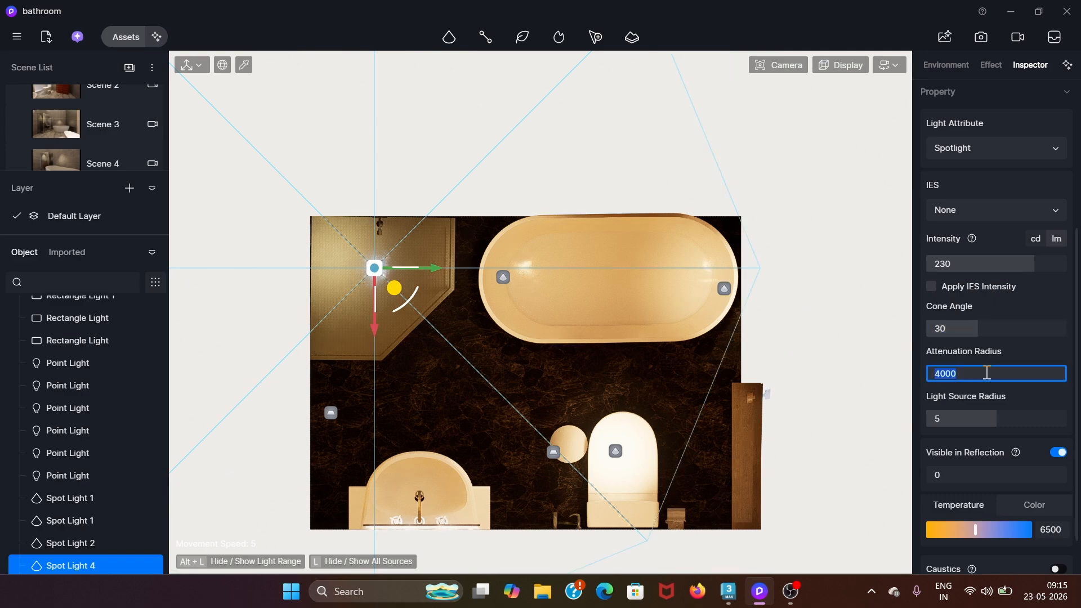
type("3000")
key("Return")
key("BackSpace")
key("Return")
left_click(1059, 453)
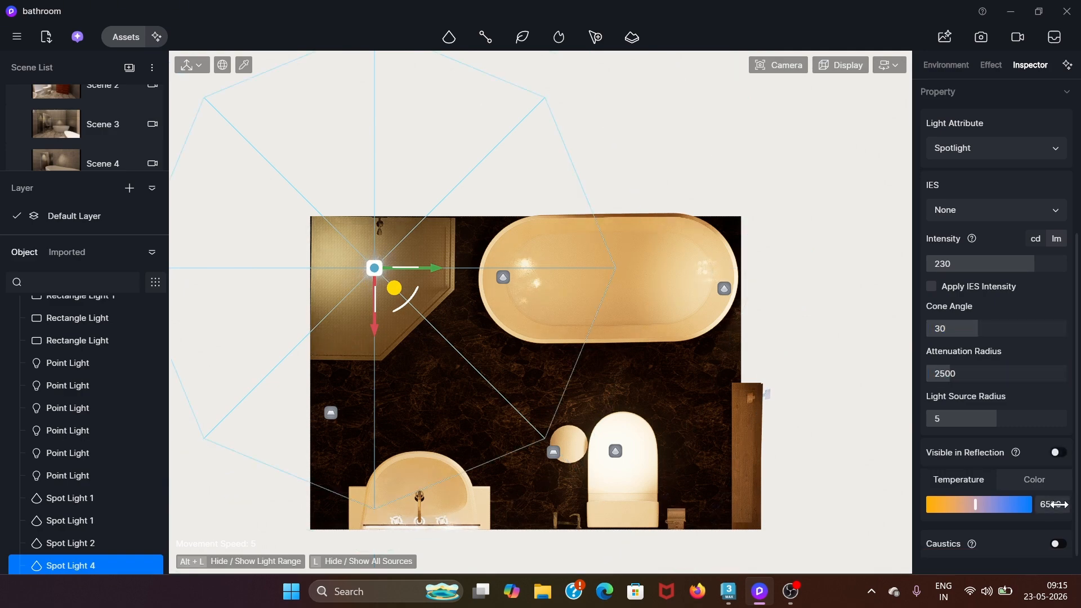
Switch to Scene 3 and raise Spot Light 4 from the floor to the top of the shower enclosure
left_click(102, 124)
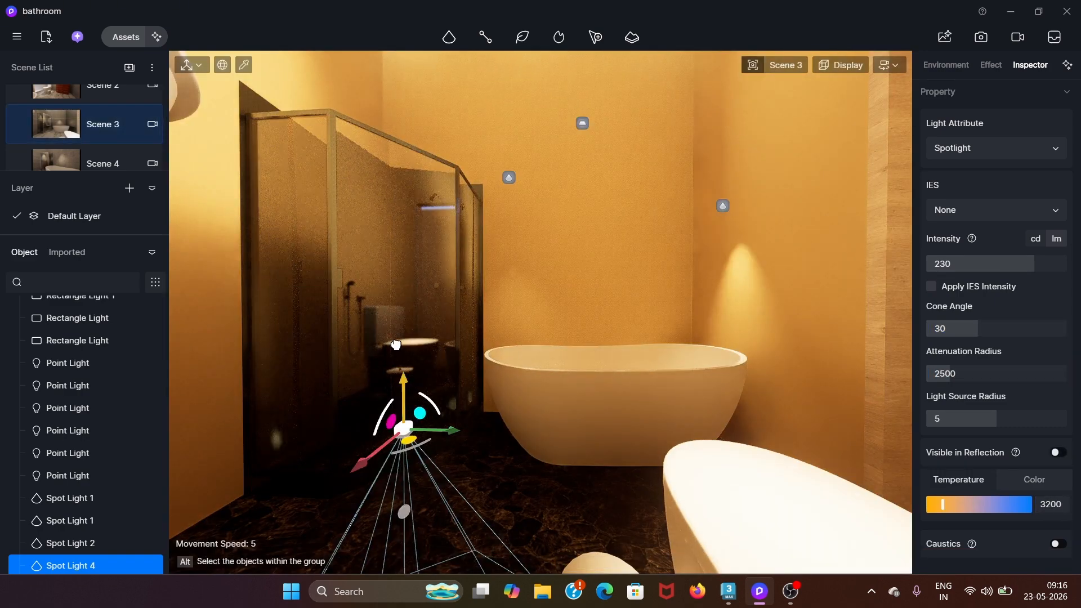
left_click(403, 144)
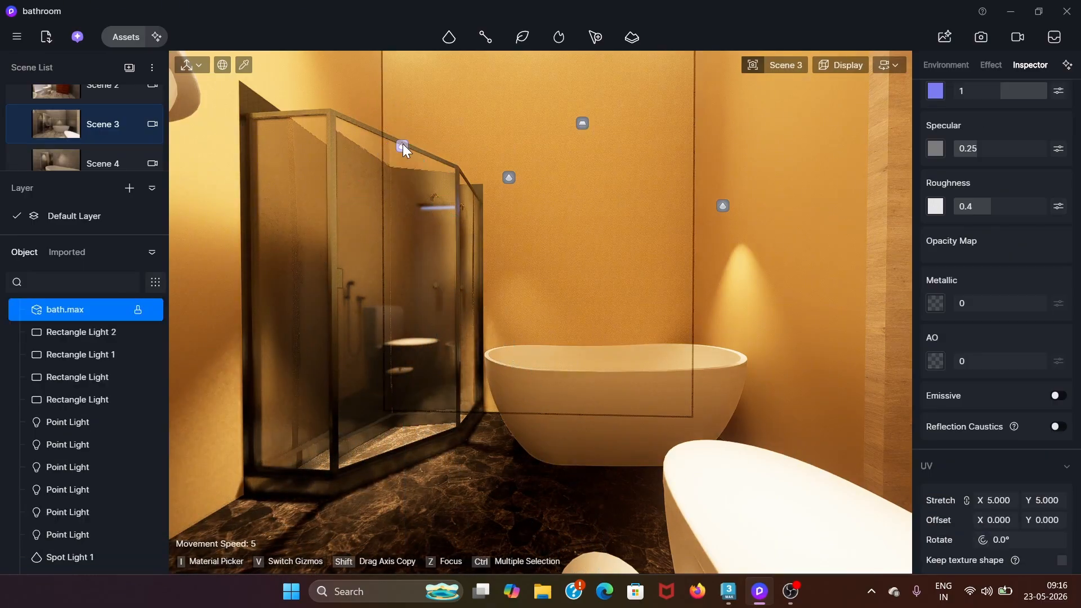
left_click(67, 165)
left_click(68, 125)
Raise Spot Light 4 slightly above the shower enclosure and reduce its intensity to 50 lm
left_click(400, 147)
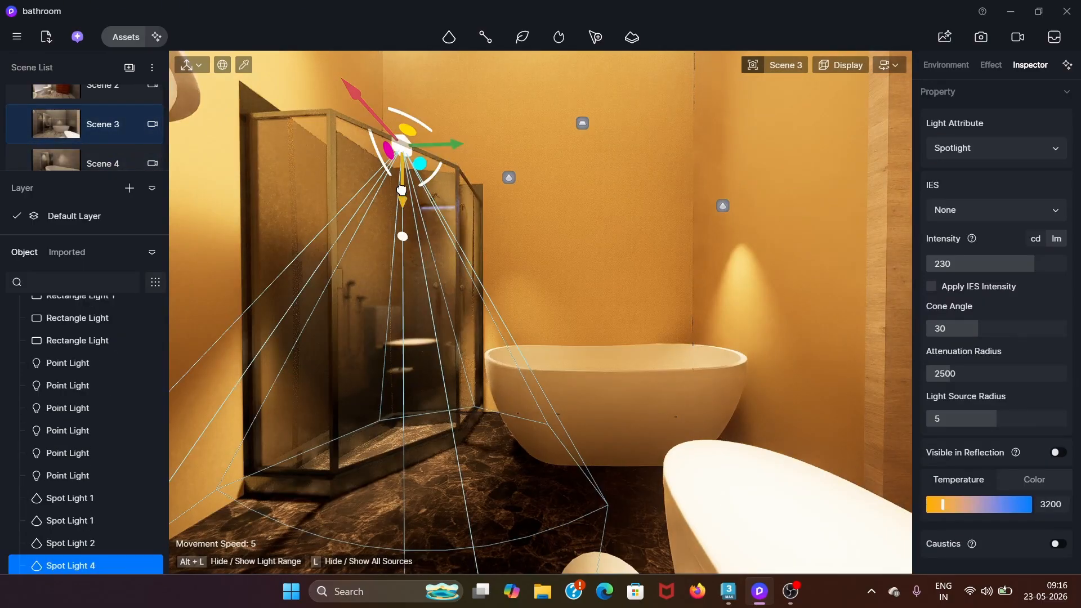
left_click(974, 263)
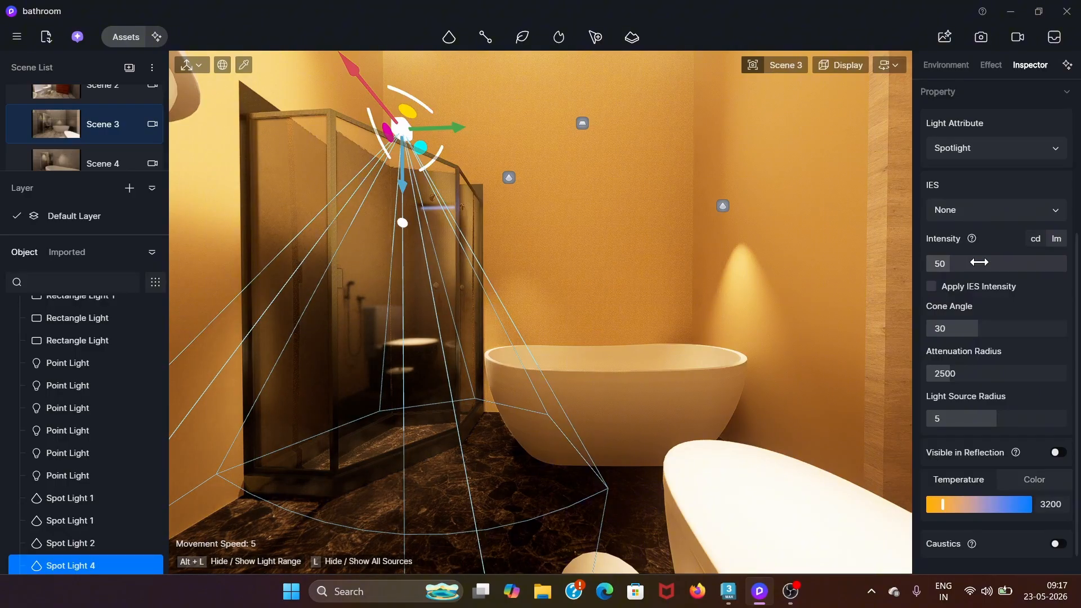
left_click(778, 421)
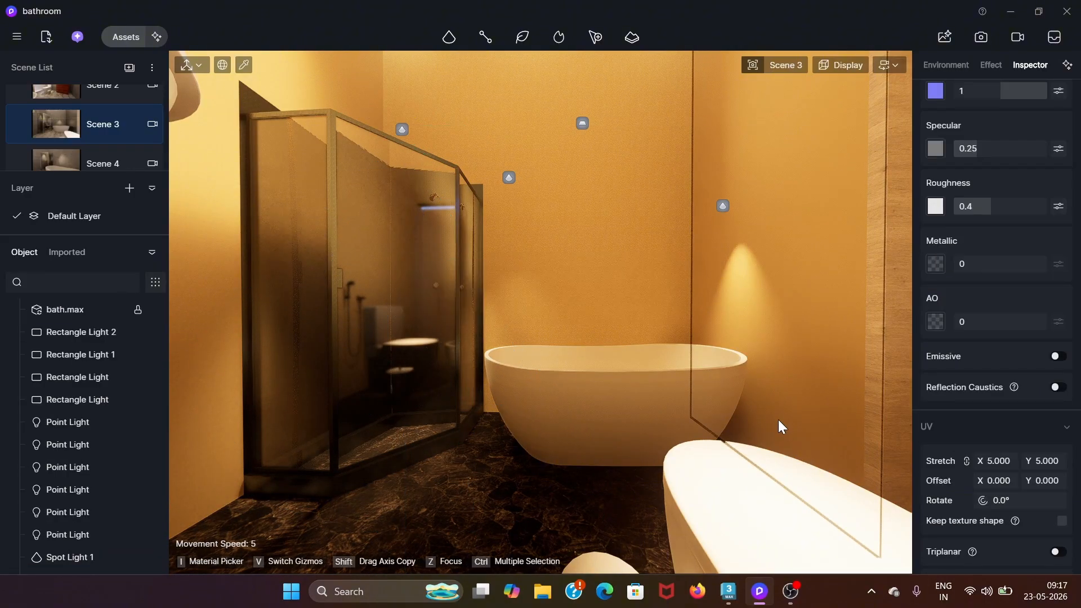